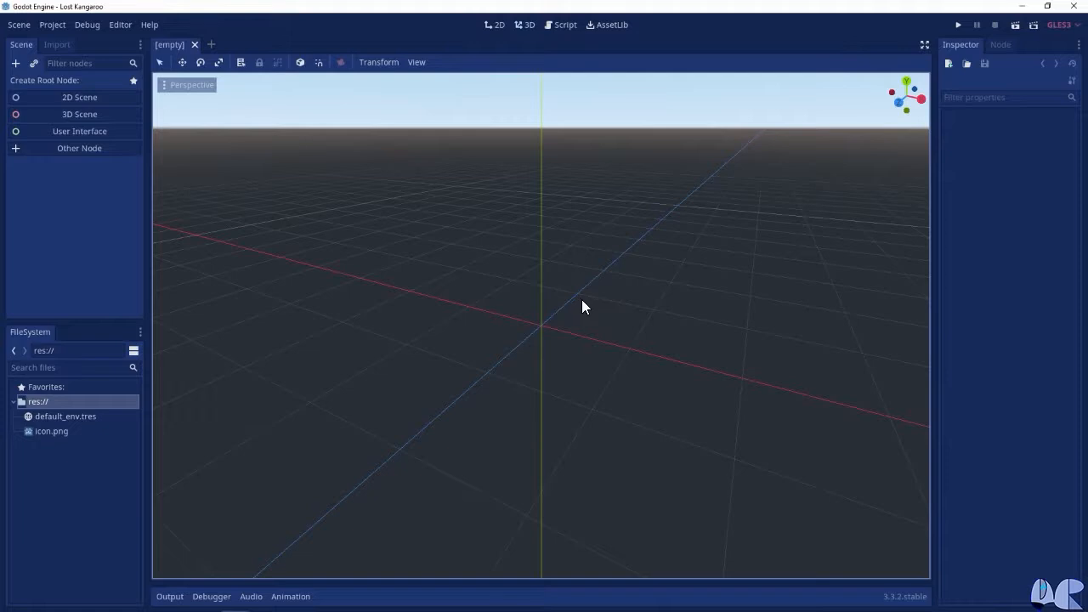
Turn off the Filter flag in icon.png's import settings and set them as the default for Texture
click(61, 432)
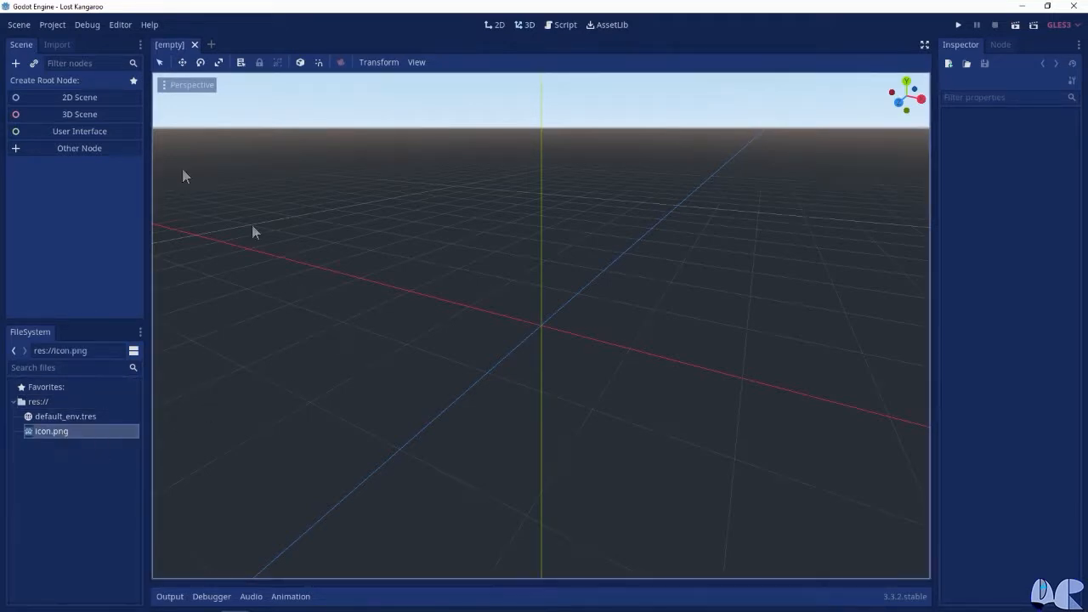
click(58, 50)
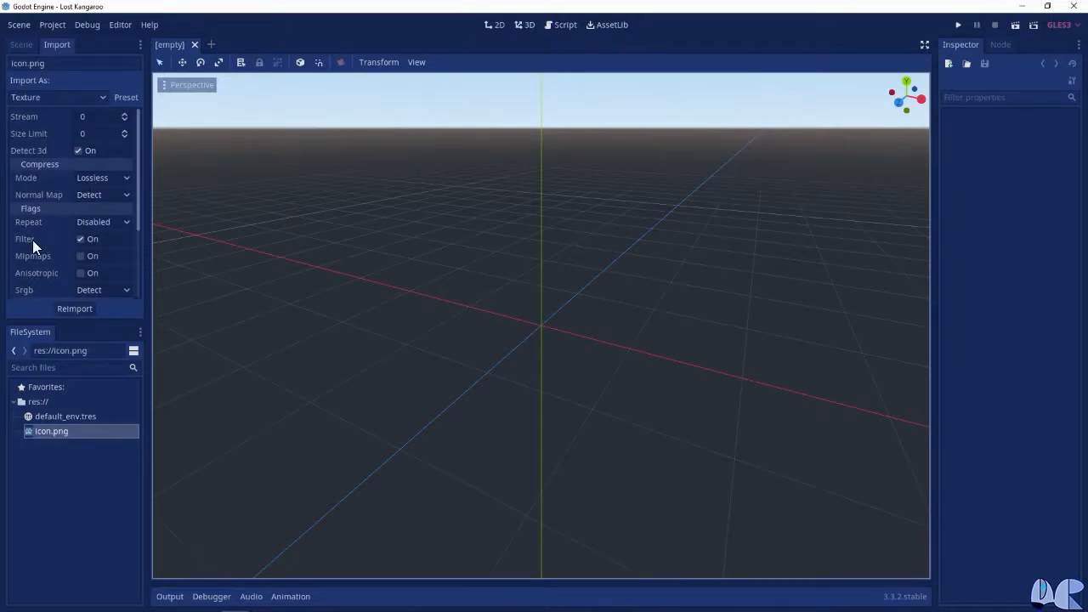
click(78, 240)
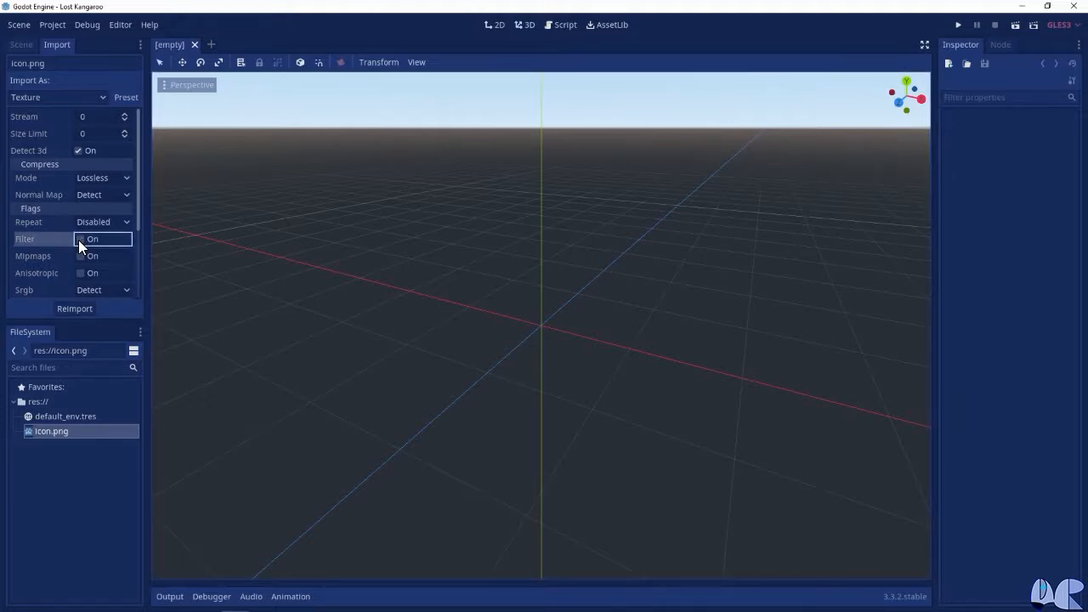
click(161, 139)
click(125, 97)
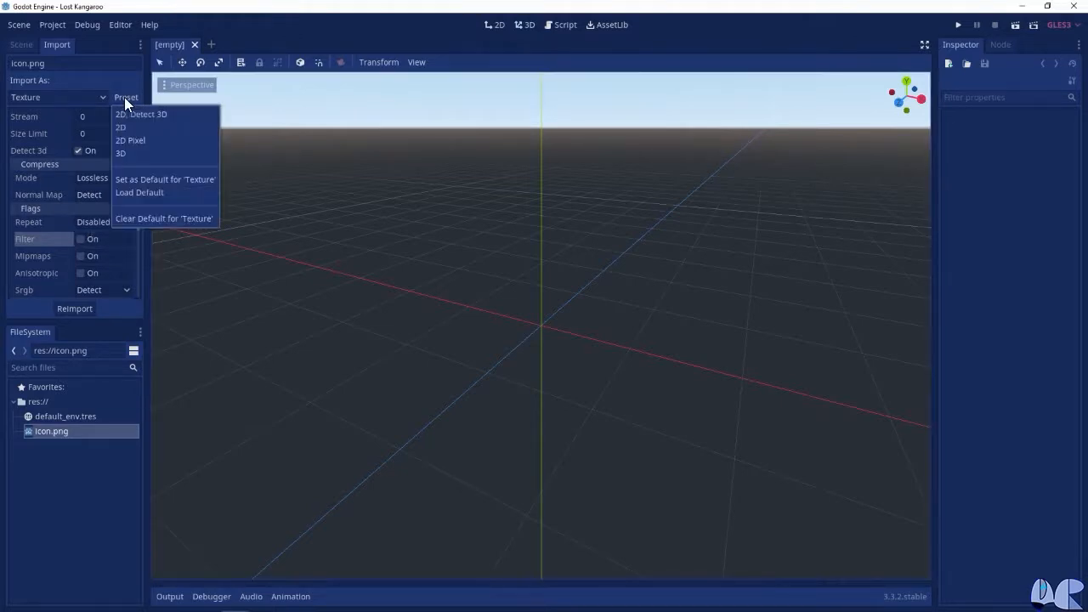
click(177, 181)
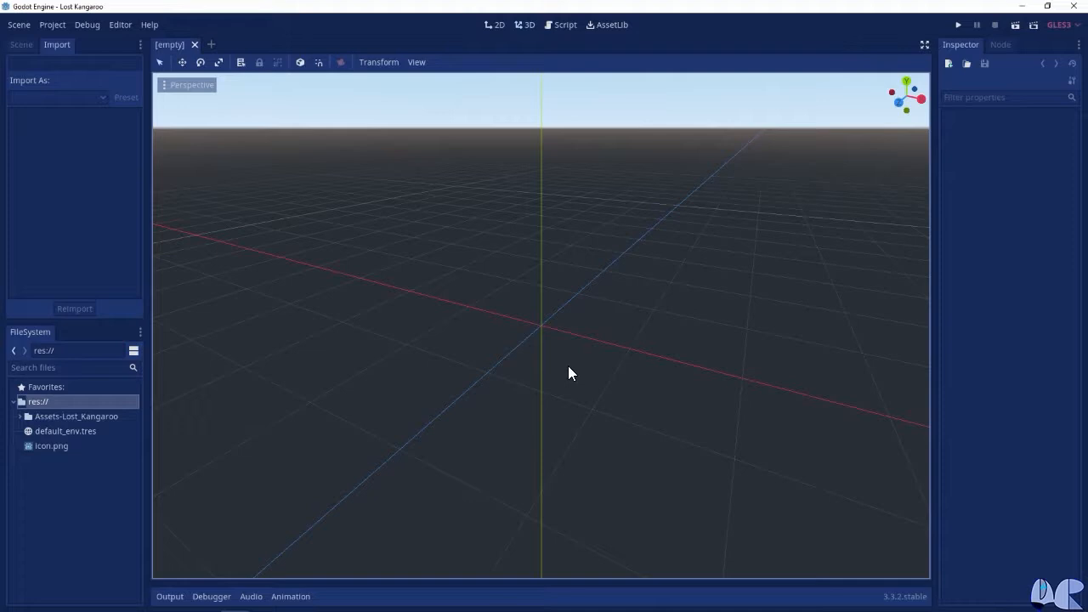
Show the project's res:// folder in the file manager to view its contents, and close that window
right_click(41, 401)
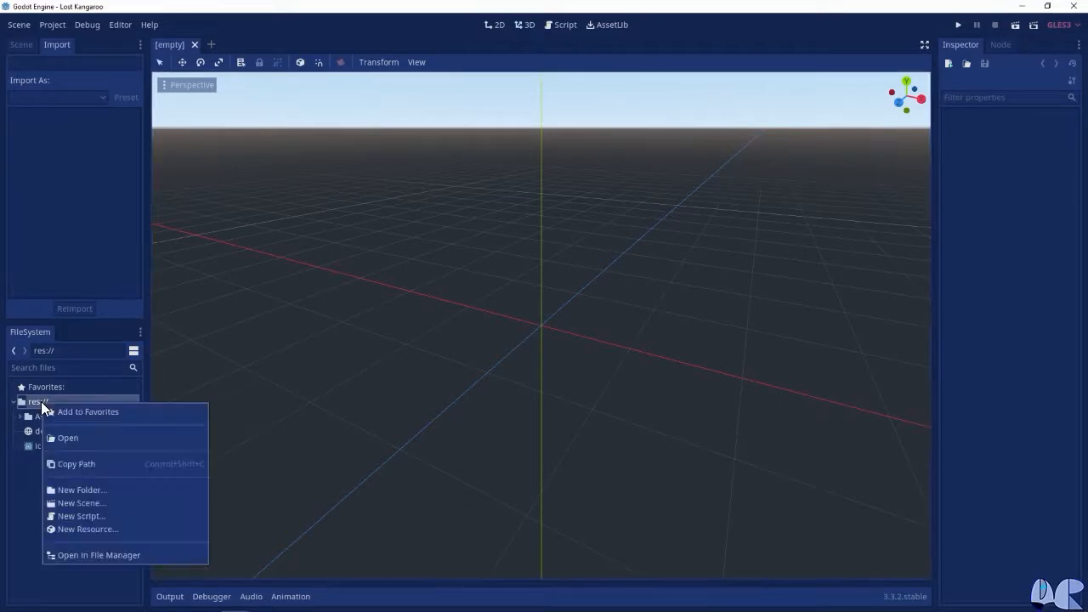
click(98, 554)
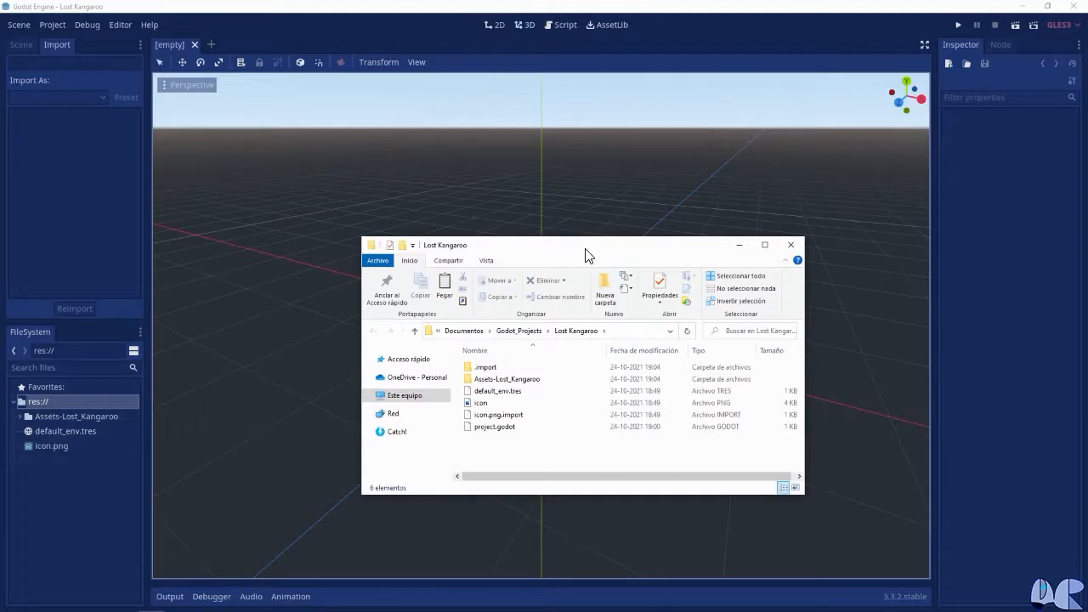
click(790, 245)
Check the import settings of Kangaroo.png in the Character folder of Assets-Lost_Kangaroo
click(21, 417)
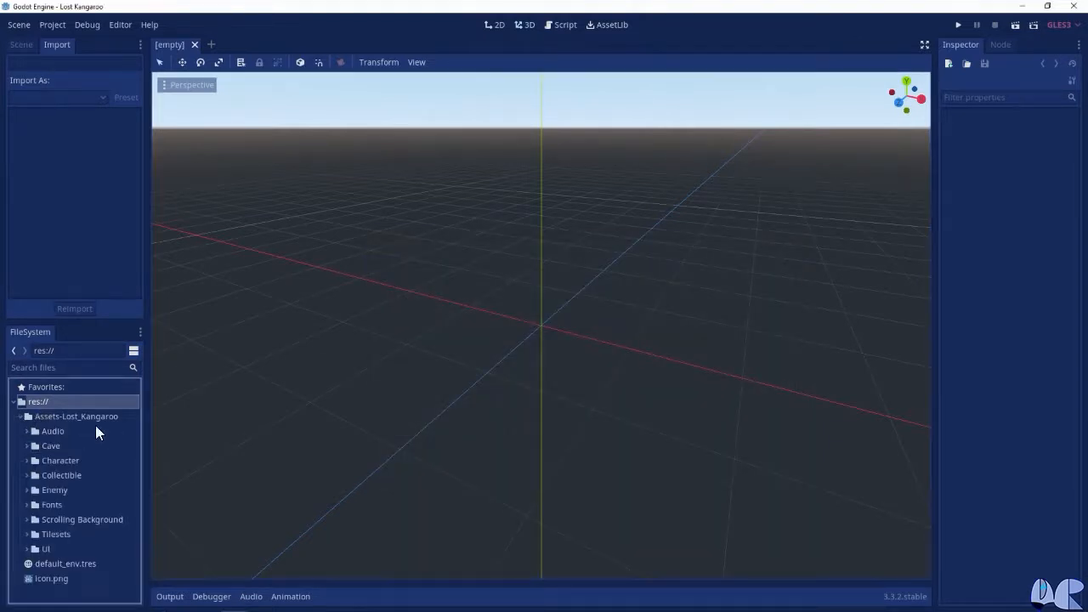
click(27, 461)
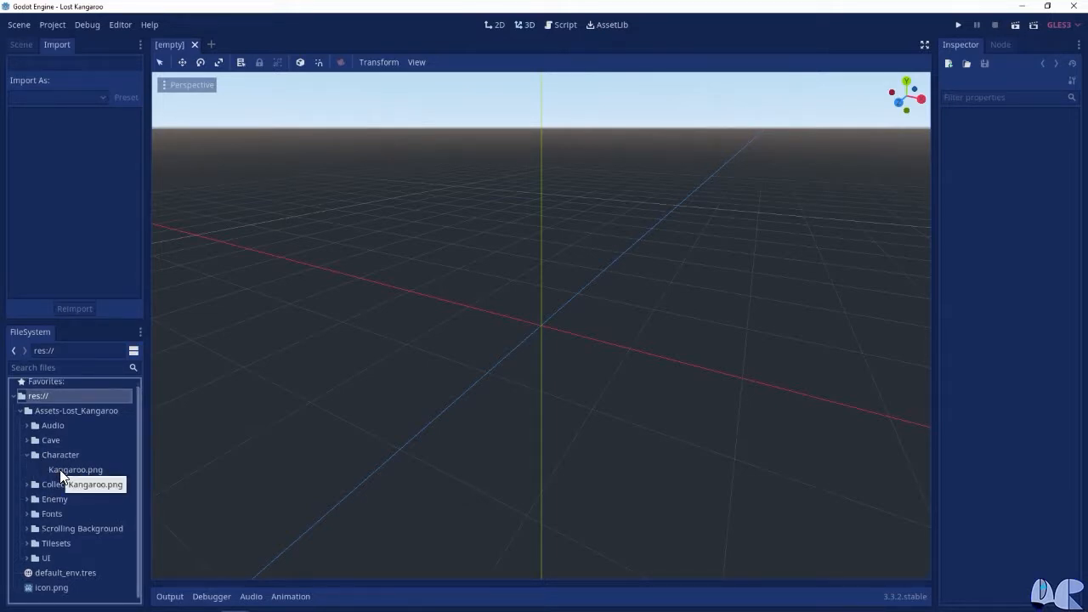
click(62, 470)
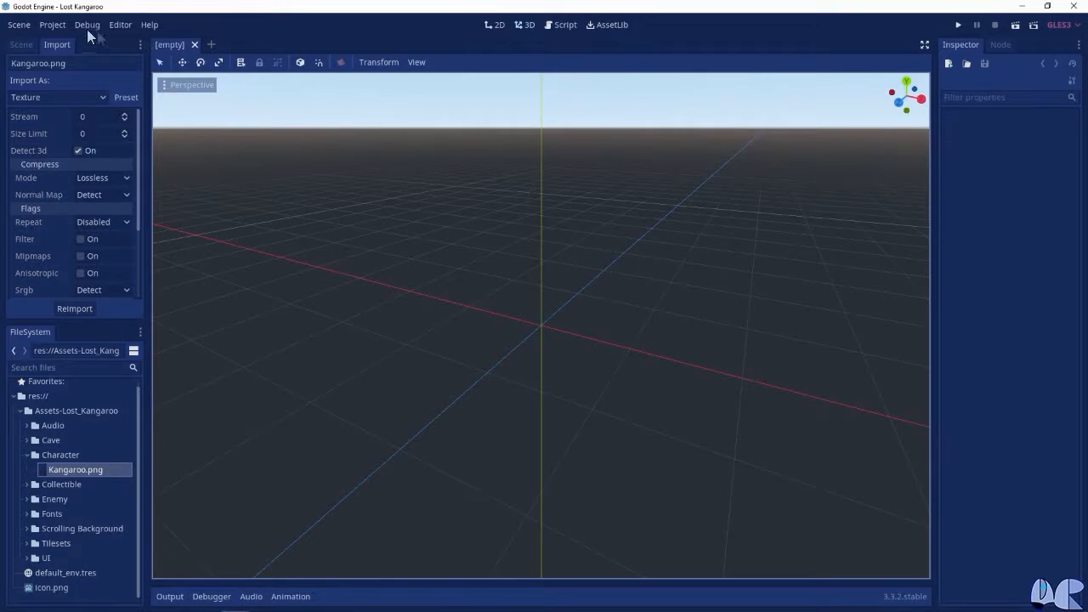
Enable Use Gpu Pixel Snap in the 2d rendering section of the project settings
click(50, 25)
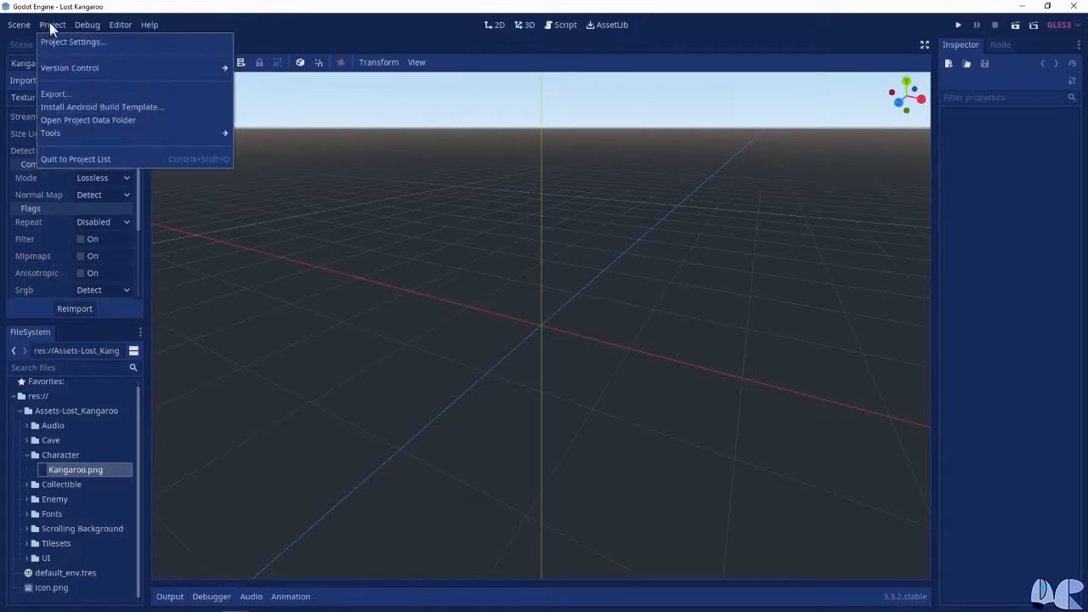
click(73, 40)
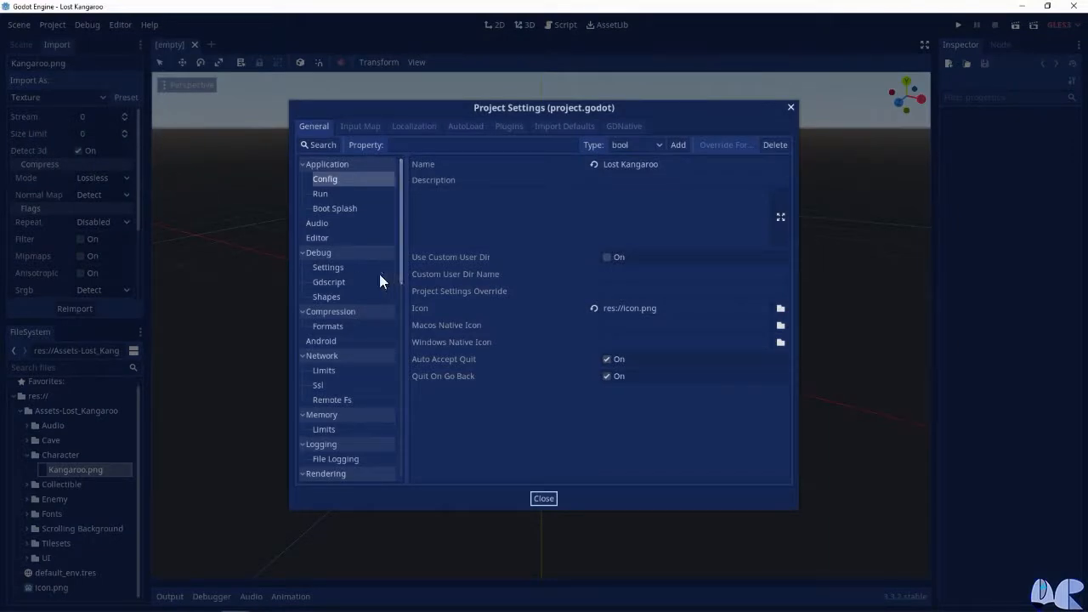
scroll(366, 341, down, 6)
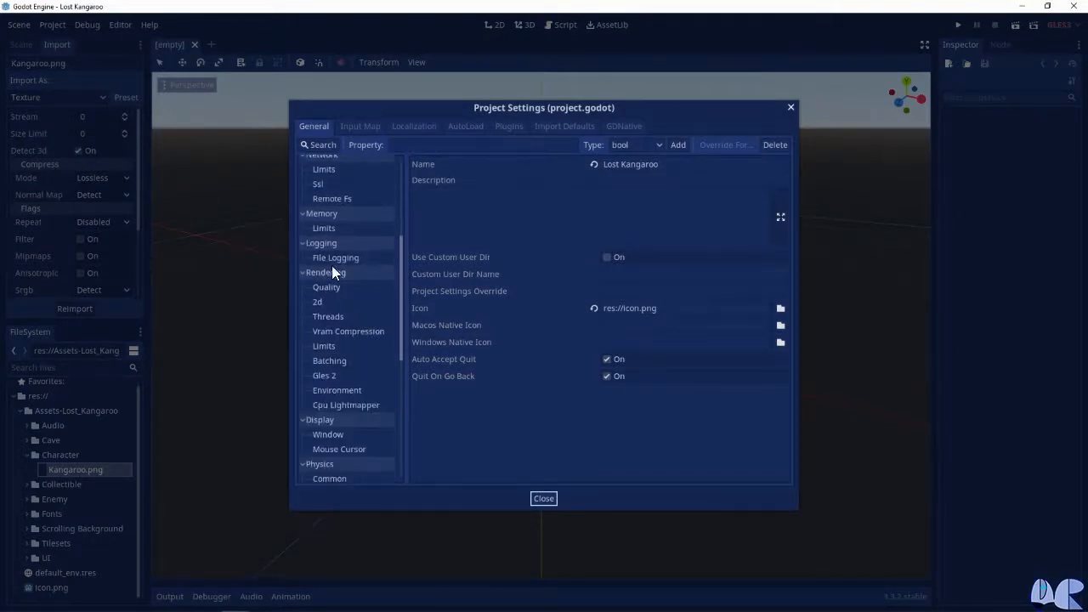
click(321, 263)
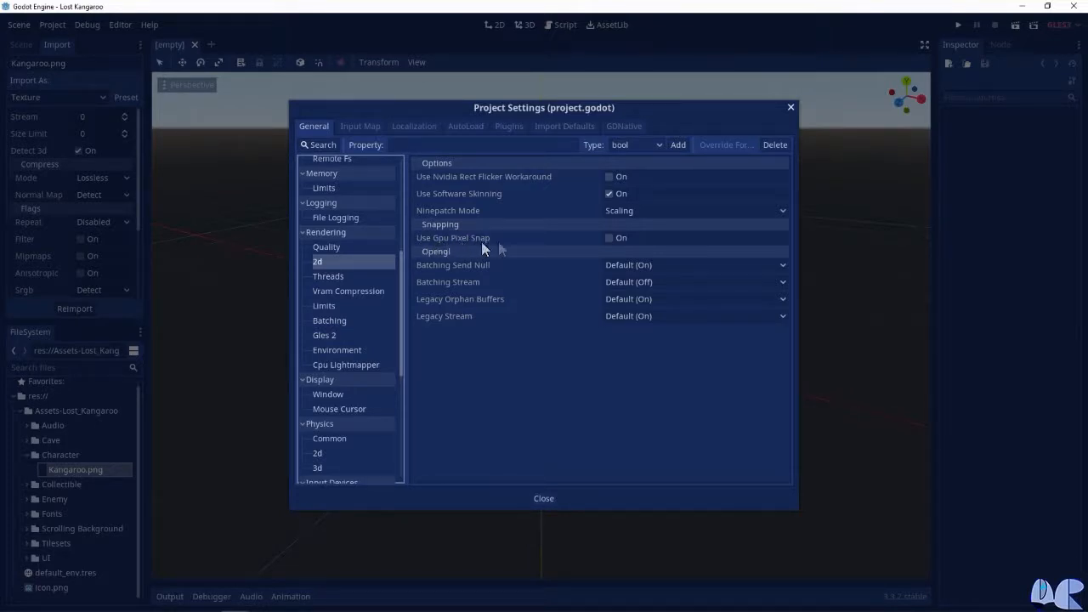
click(609, 238)
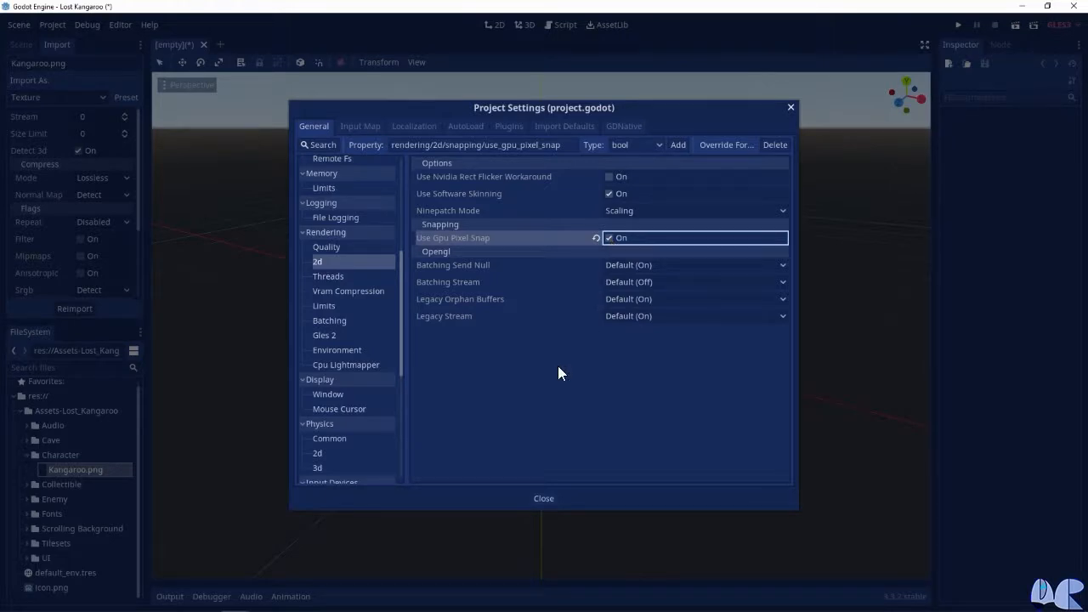
Set the display window's stretch mode to 2d and its stretch aspect to expand
click(335, 393)
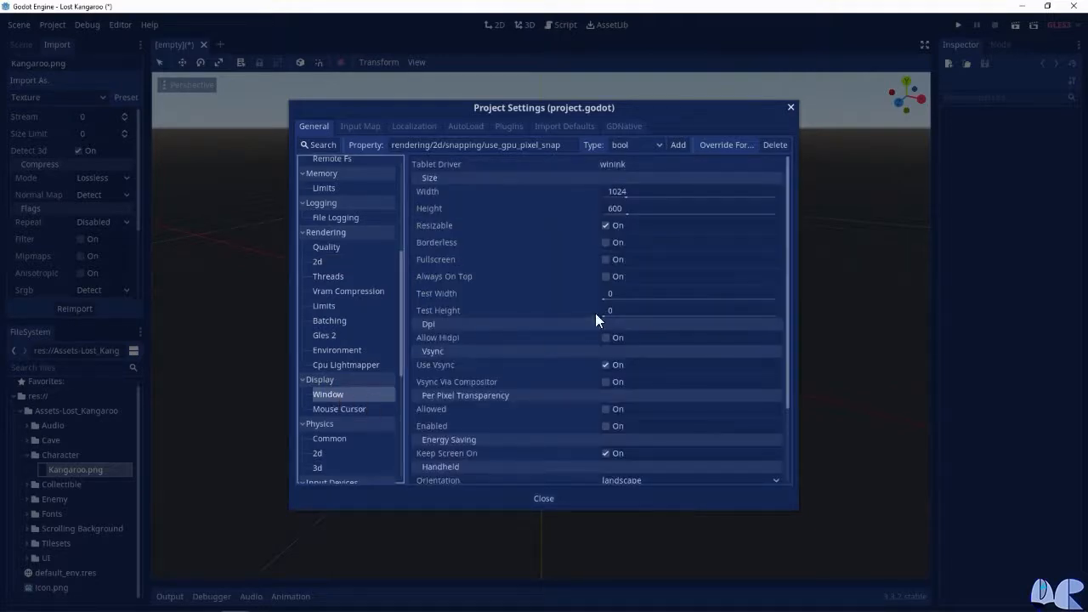
scroll(578, 324, down, 3)
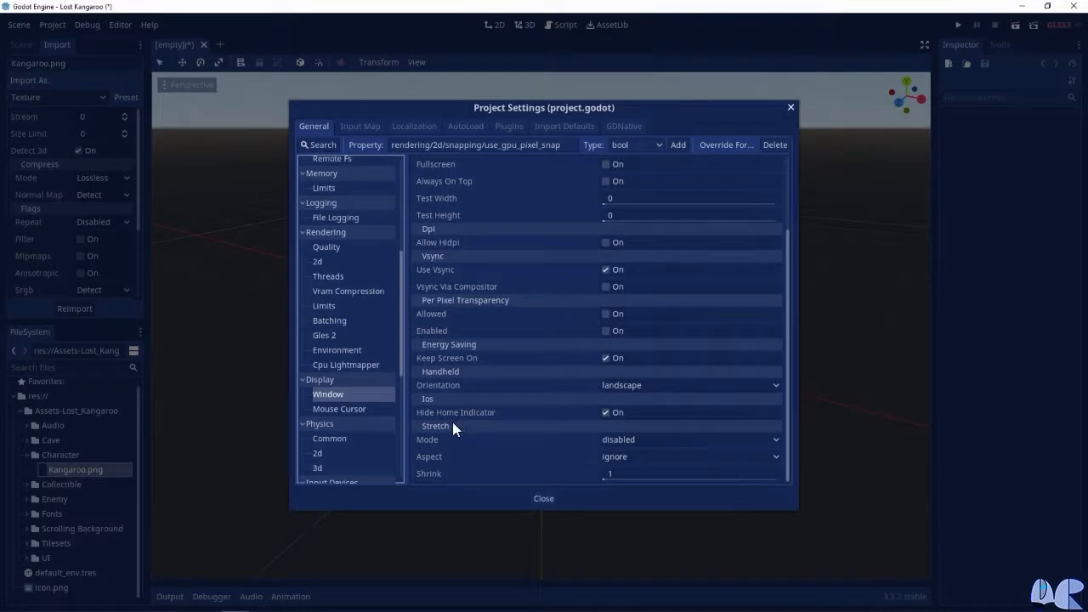
click(694, 439)
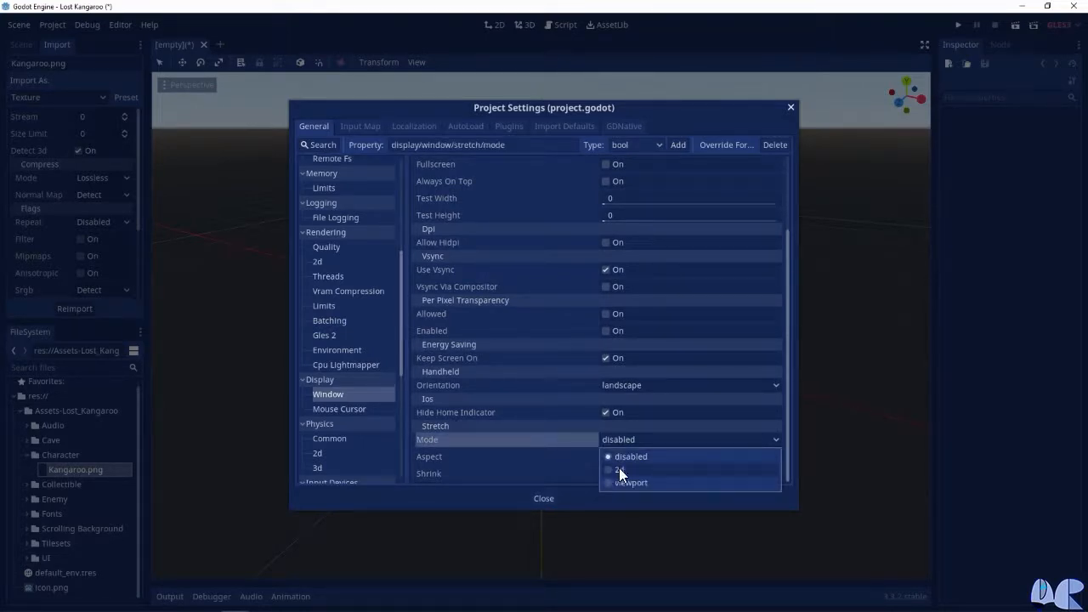
click(619, 469)
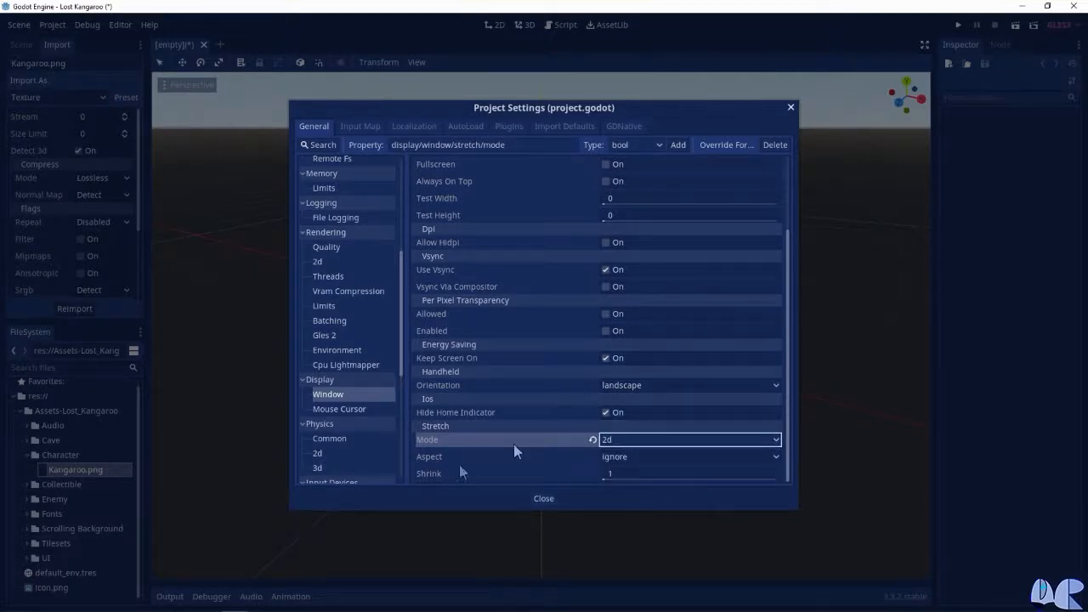
click(658, 459)
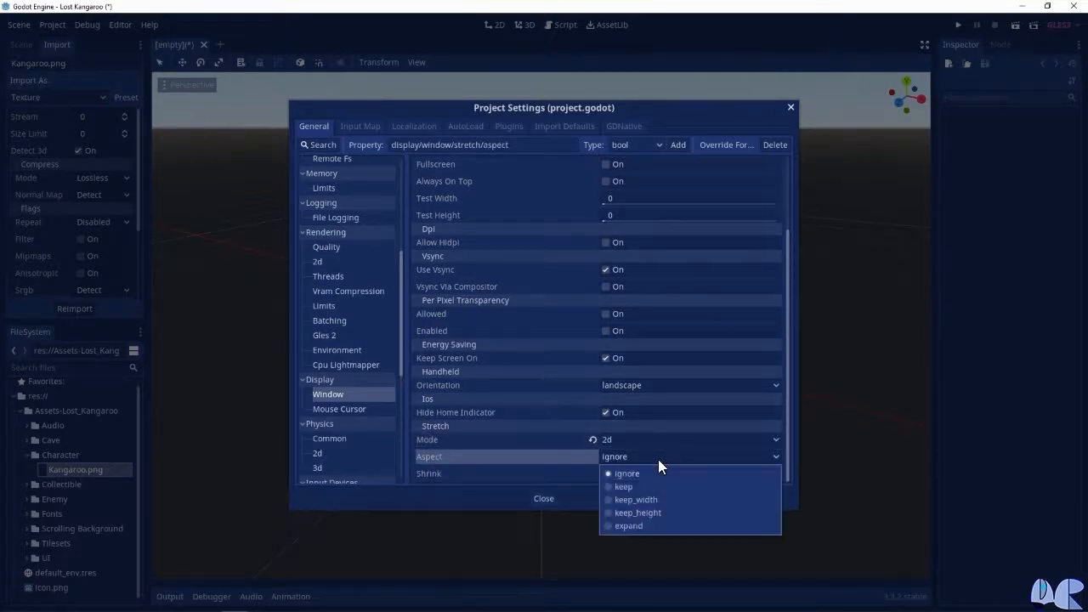
click(634, 525)
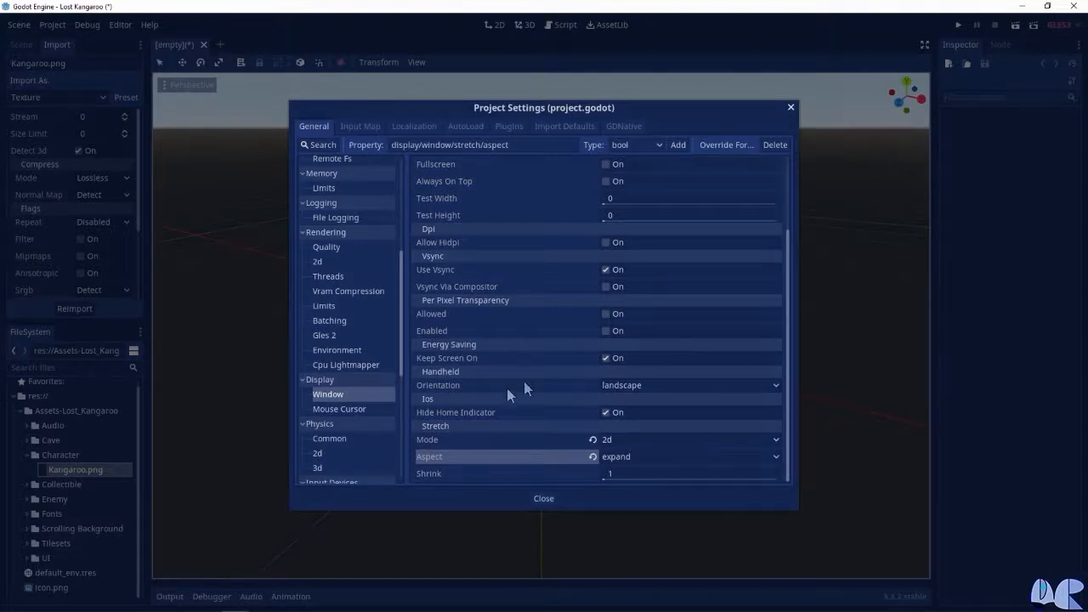
Name 2d physics layer 1 "environment" and layer 2 "player" in the project settings
scroll(345, 381, down, 3)
scroll(366, 372, down, 6)
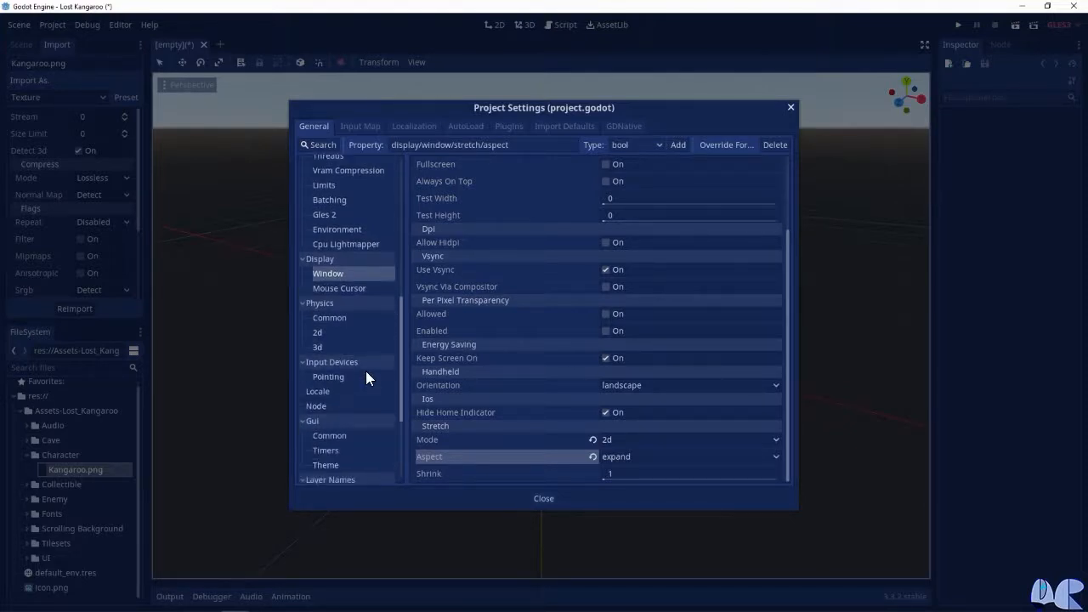
scroll(365, 377, down, 1)
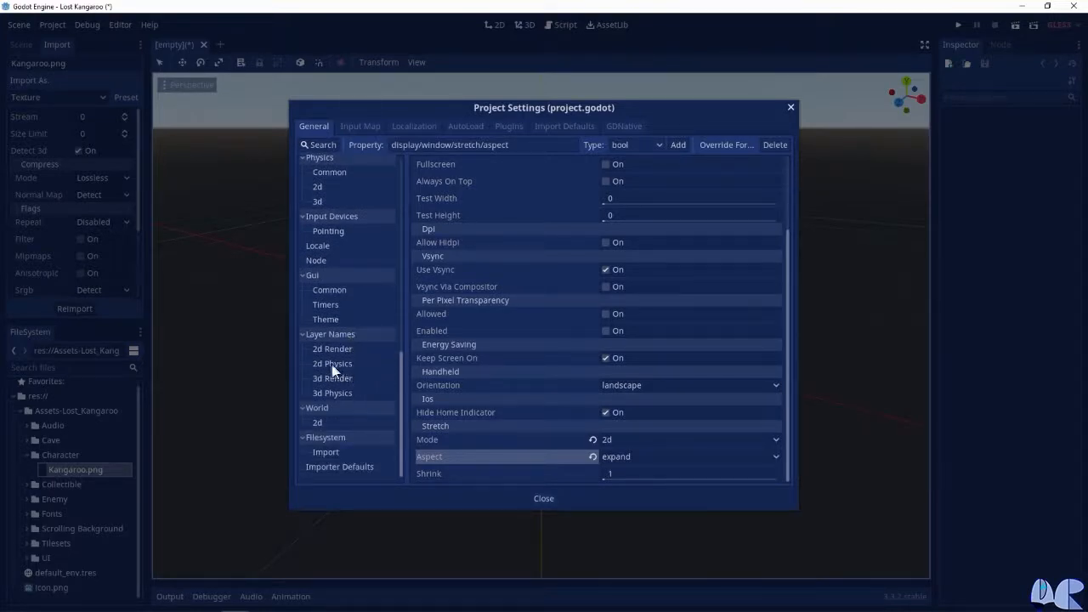
click(335, 364)
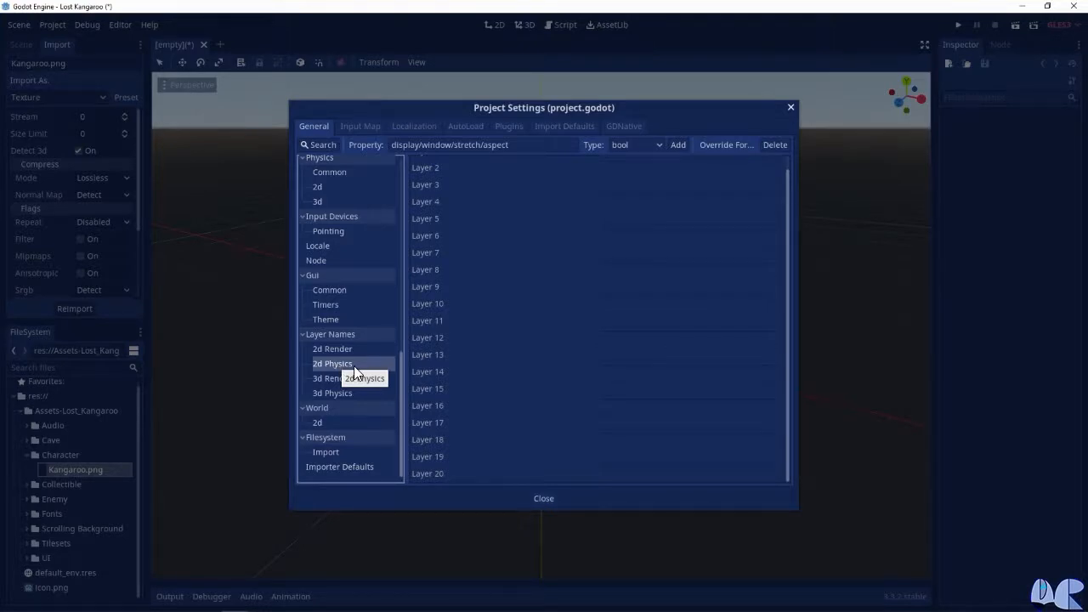
scroll(640, 196, up, 1)
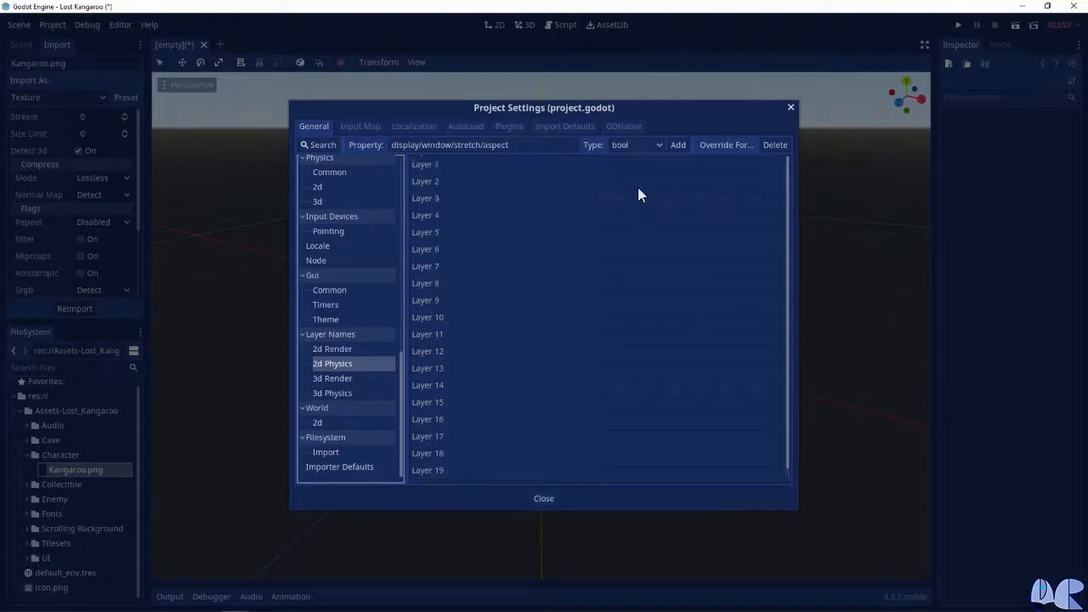
click(649, 165)
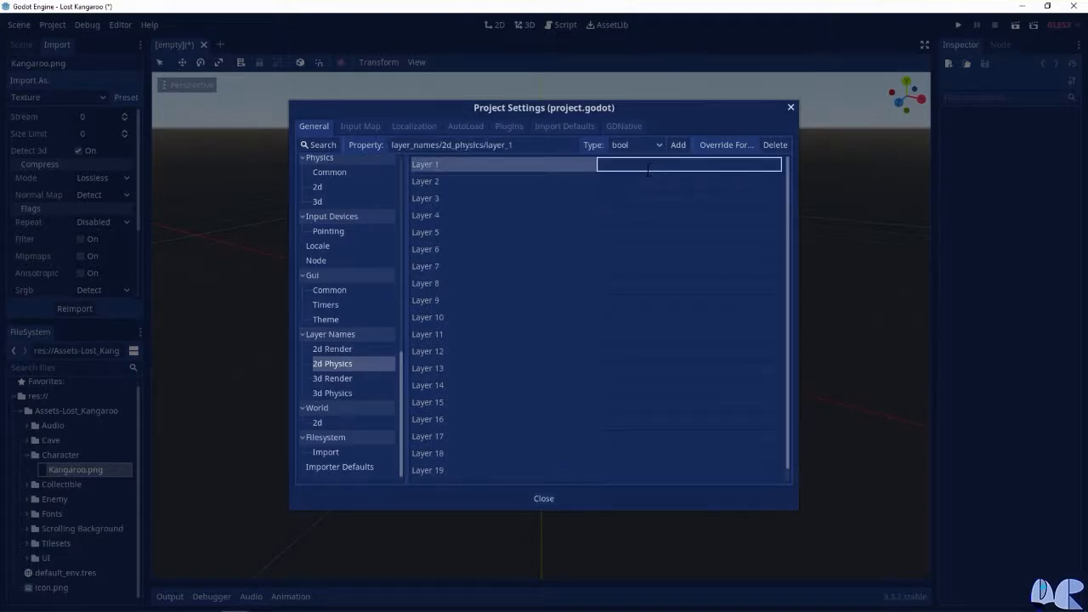
text(environment)
click(649, 181)
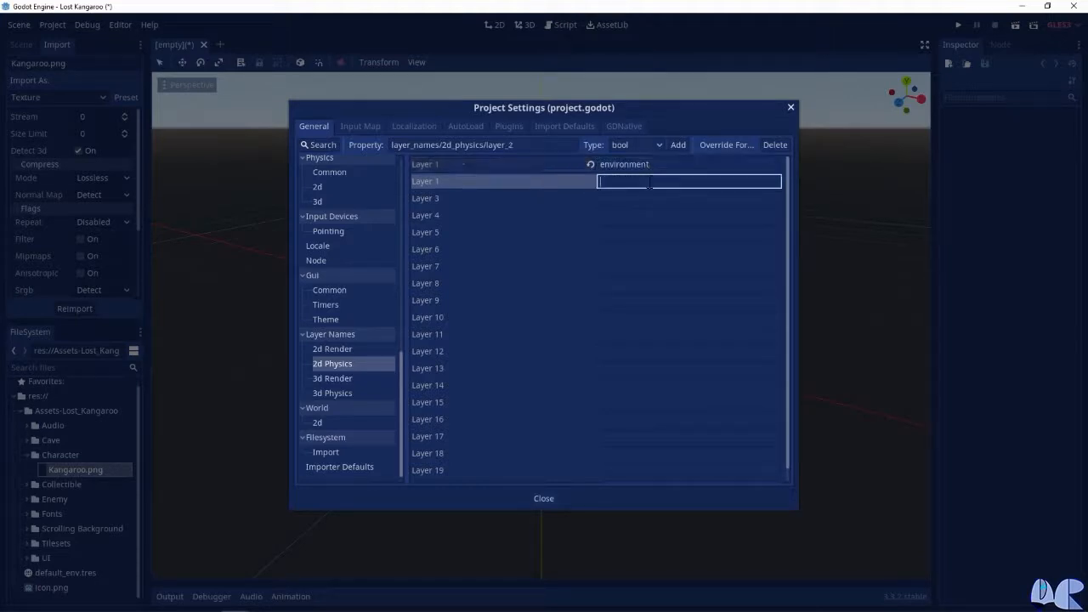
text(player)
Name 2d physics layer 3 "enemies" and layer 4 "collectibles"
click(638, 198)
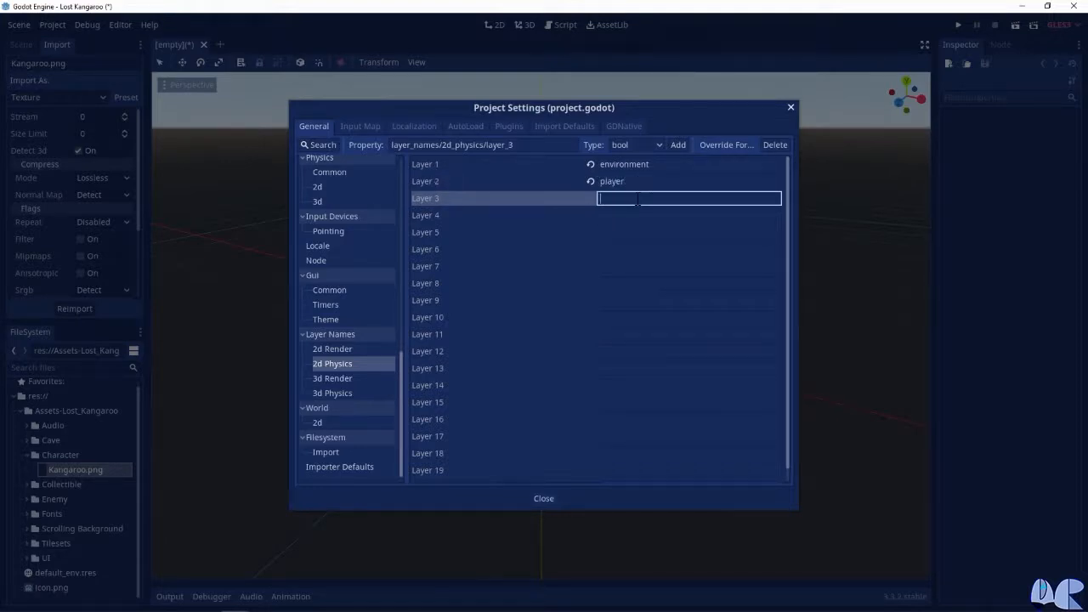
text(enemies)
click(642, 216)
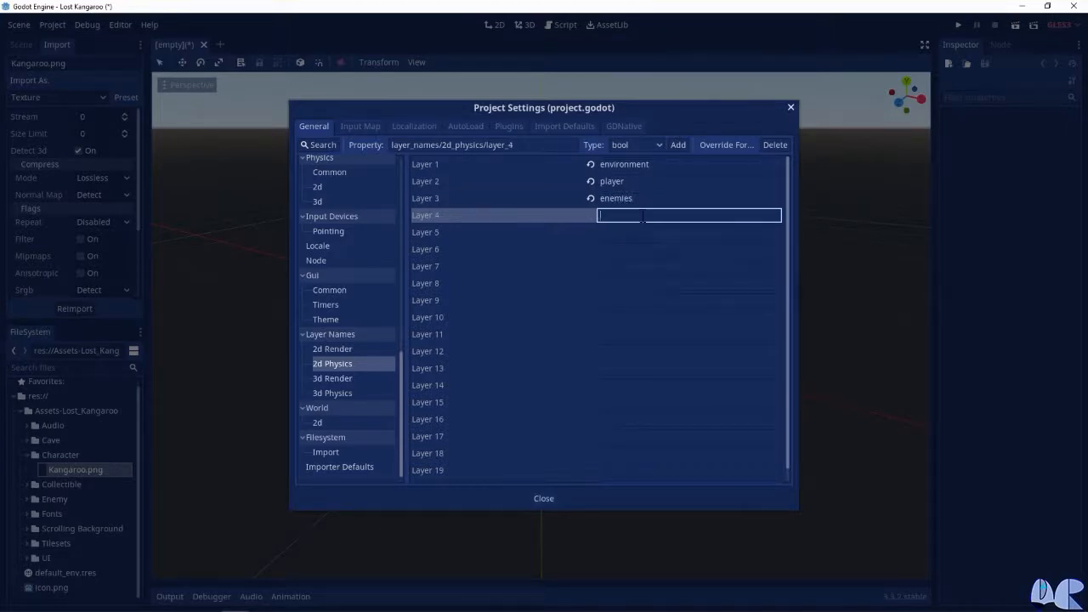
text(collectibles)
key(Return)
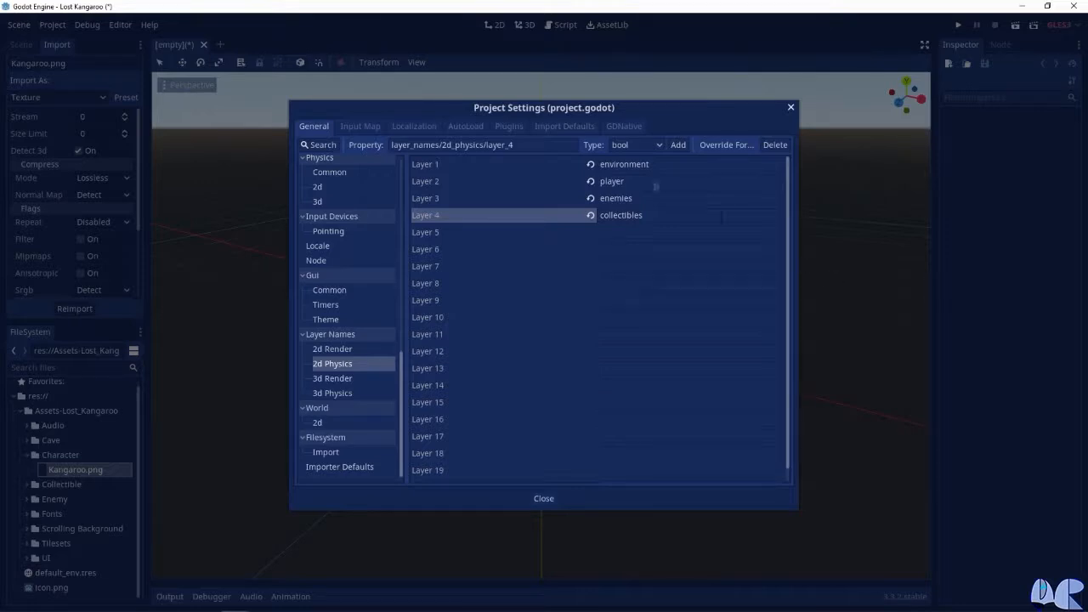
Add two input actions named "right" and "left" to the project's input map
click(357, 127)
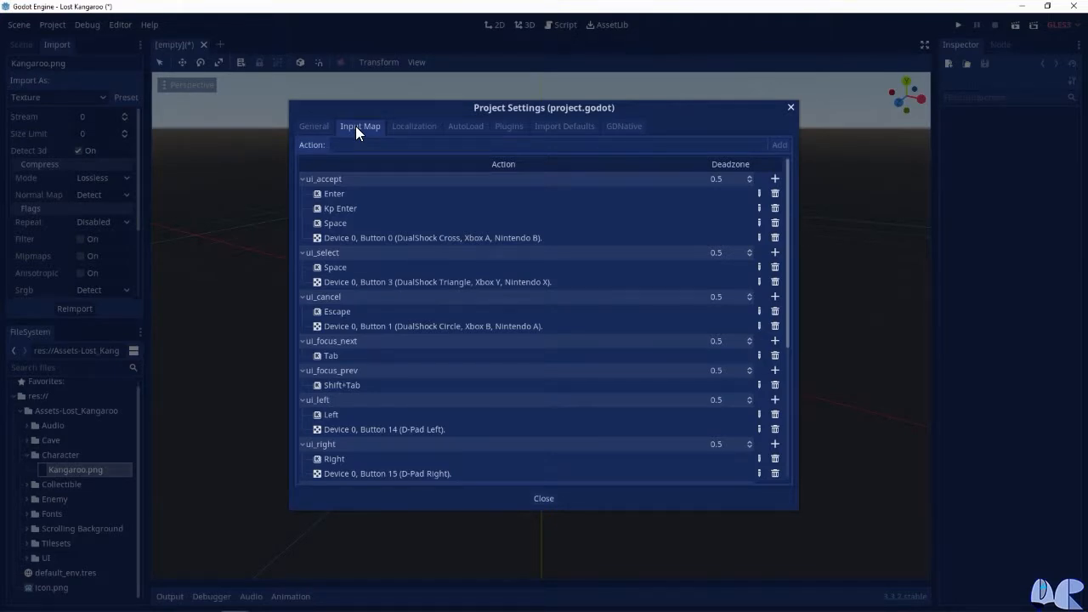
click(367, 147)
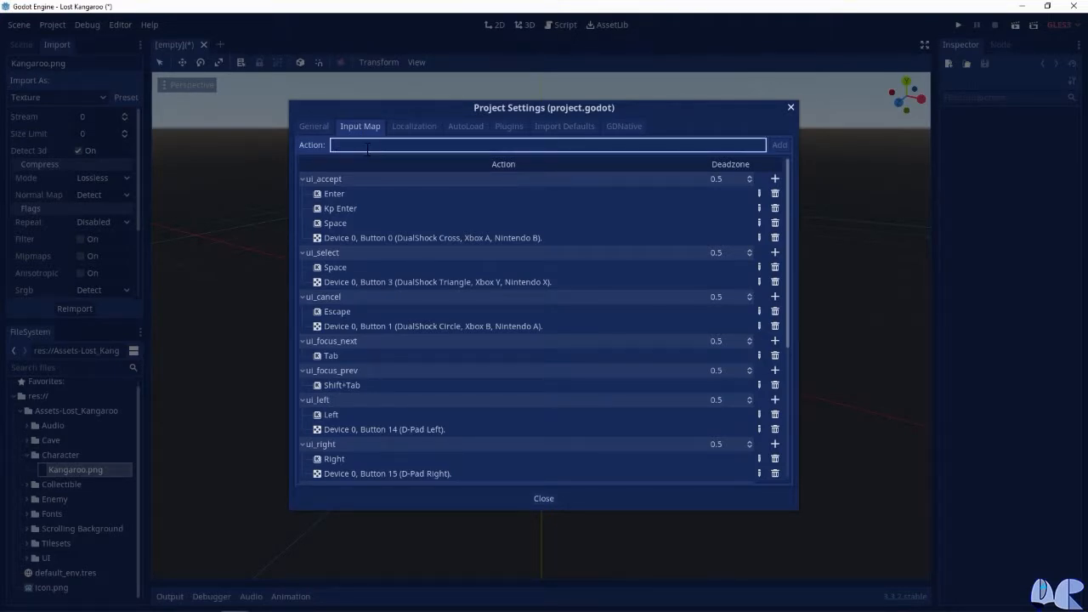
text(right)
click(779, 145)
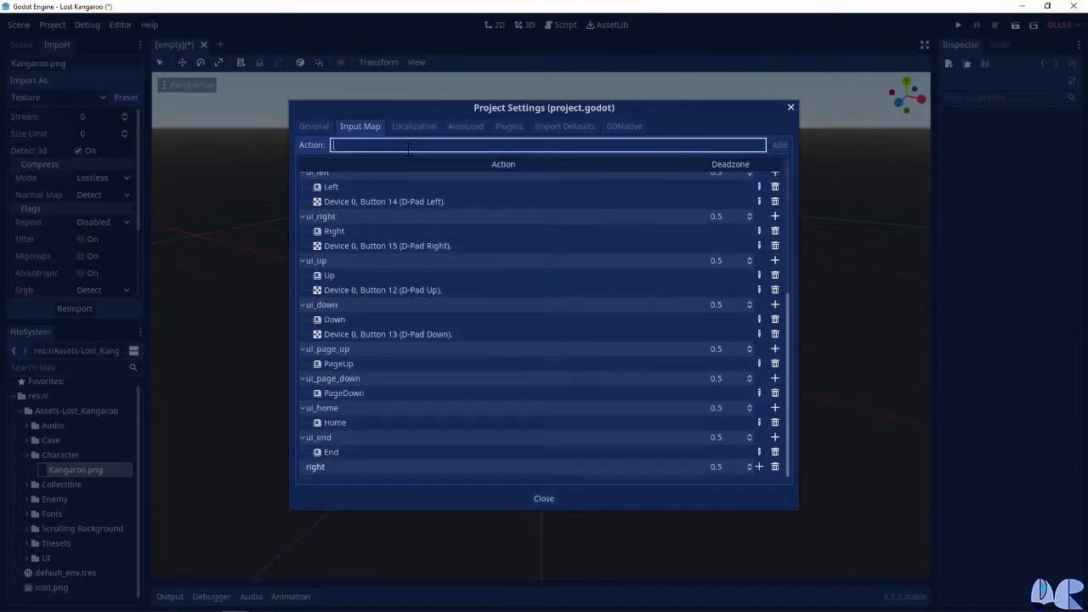
text(left)
click(778, 144)
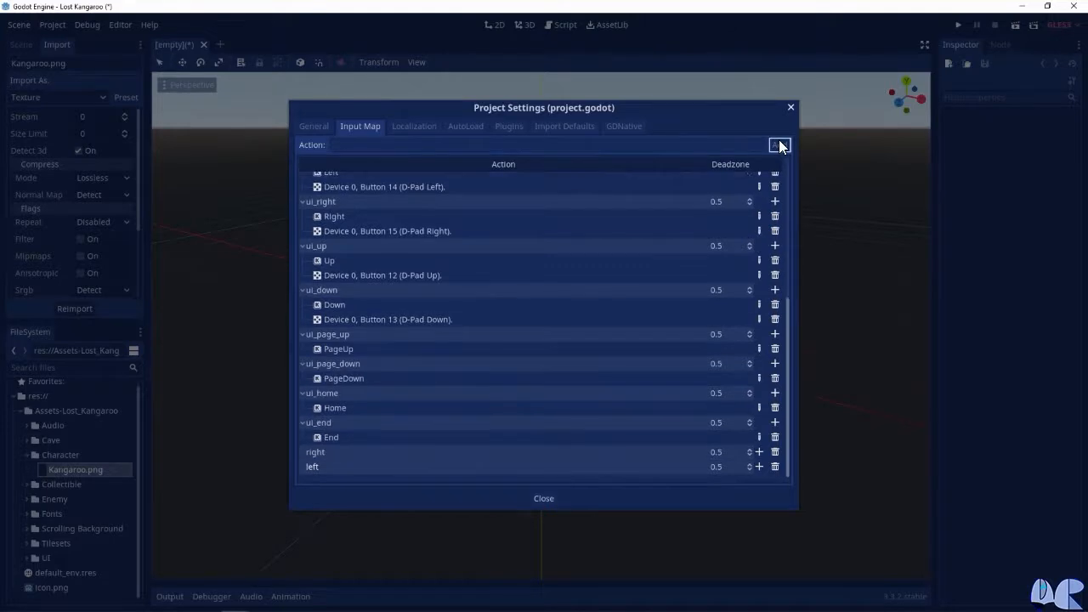
Add two more input actions named "jump" and "crouch" to the input map
click(547, 145)
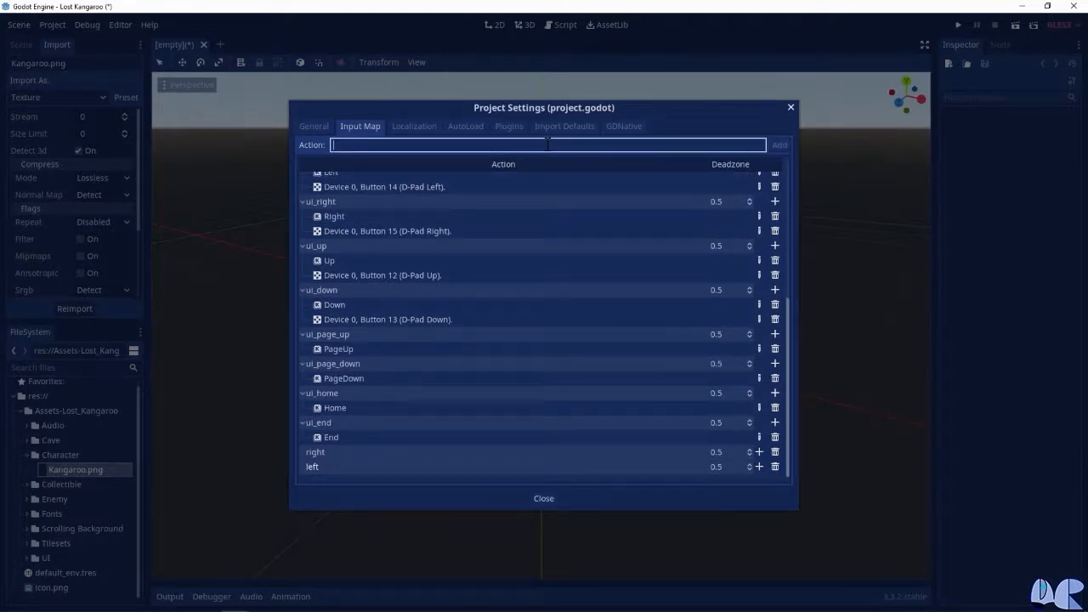
text(jump)
click(778, 145)
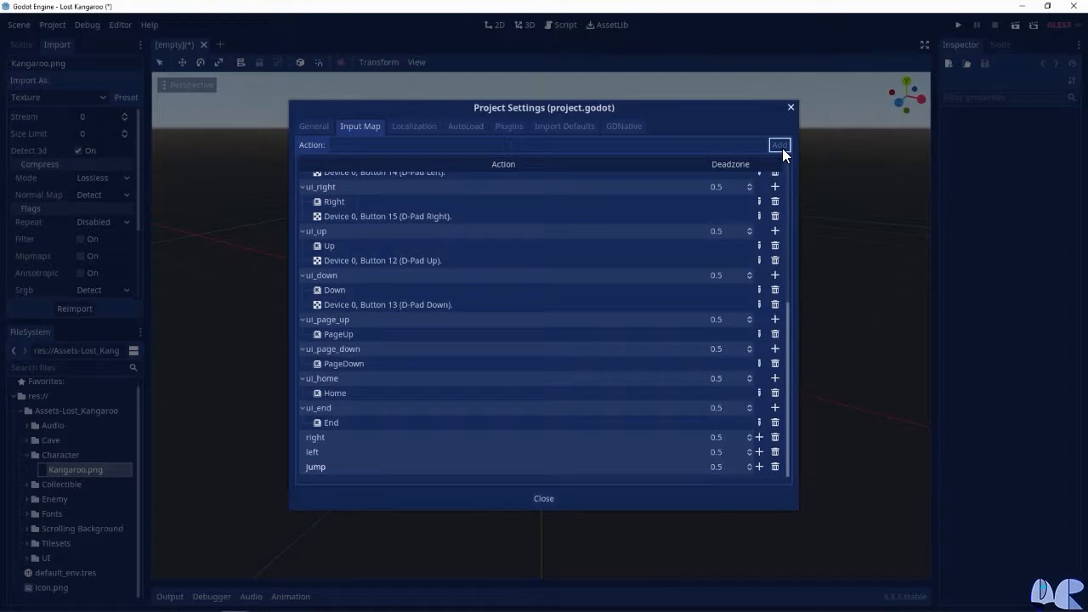
click(387, 146)
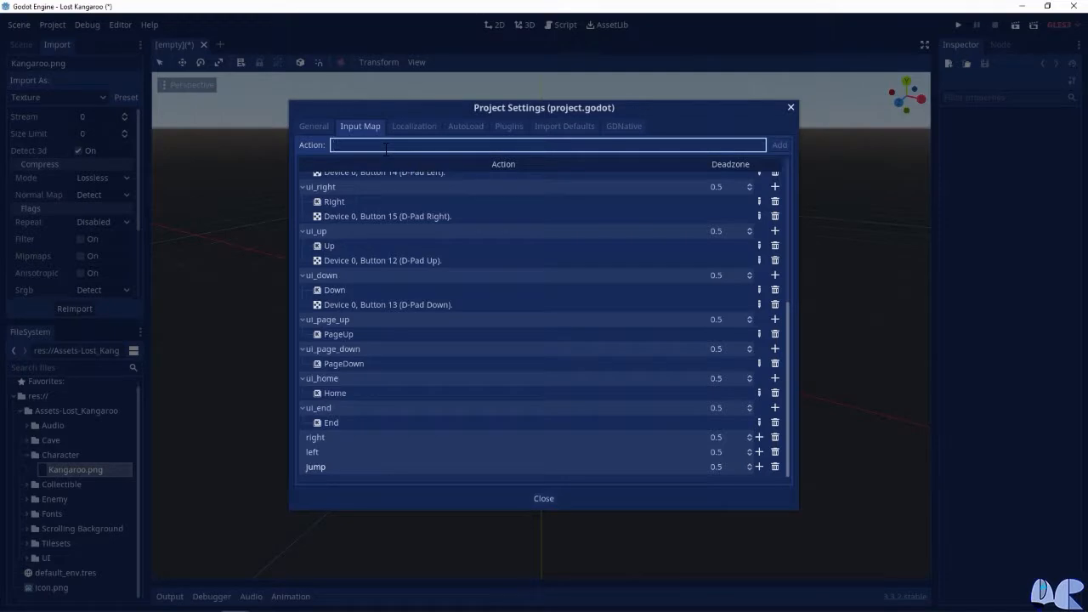
text(crouch)
click(775, 145)
Add an input action named "climb" to the input map
click(650, 151)
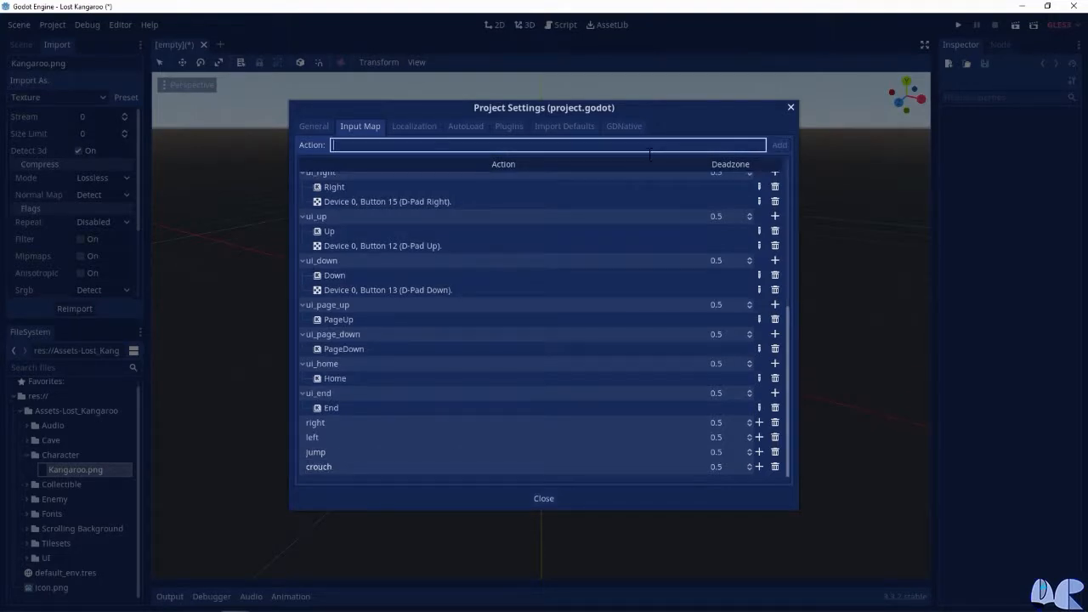
text(climb)
click(783, 144)
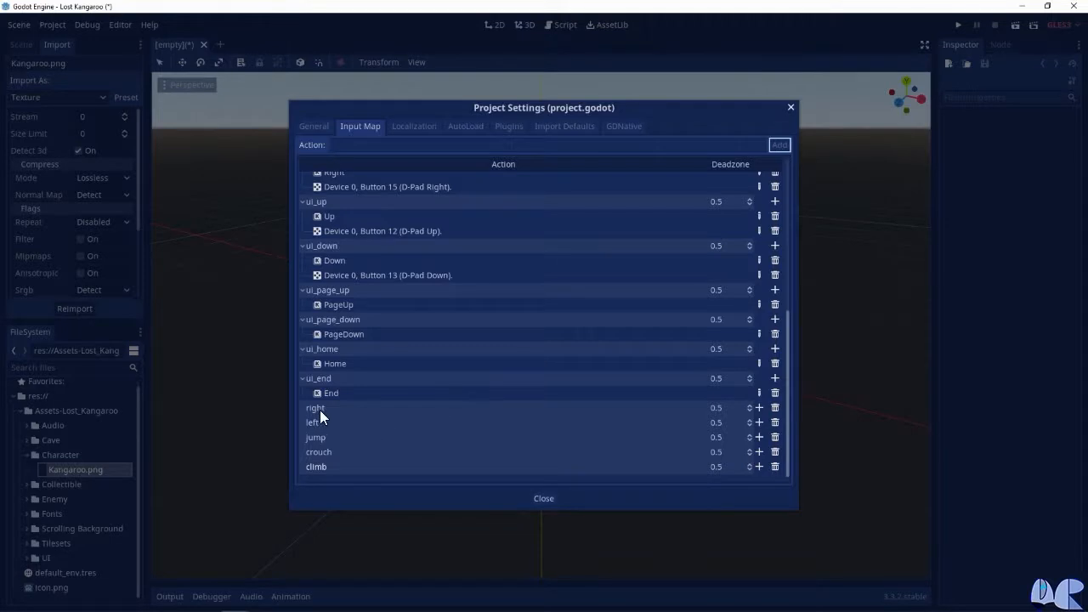
Bind the keyboard key D to the "right" action and the key A to the "left" action
click(760, 408)
click(751, 420)
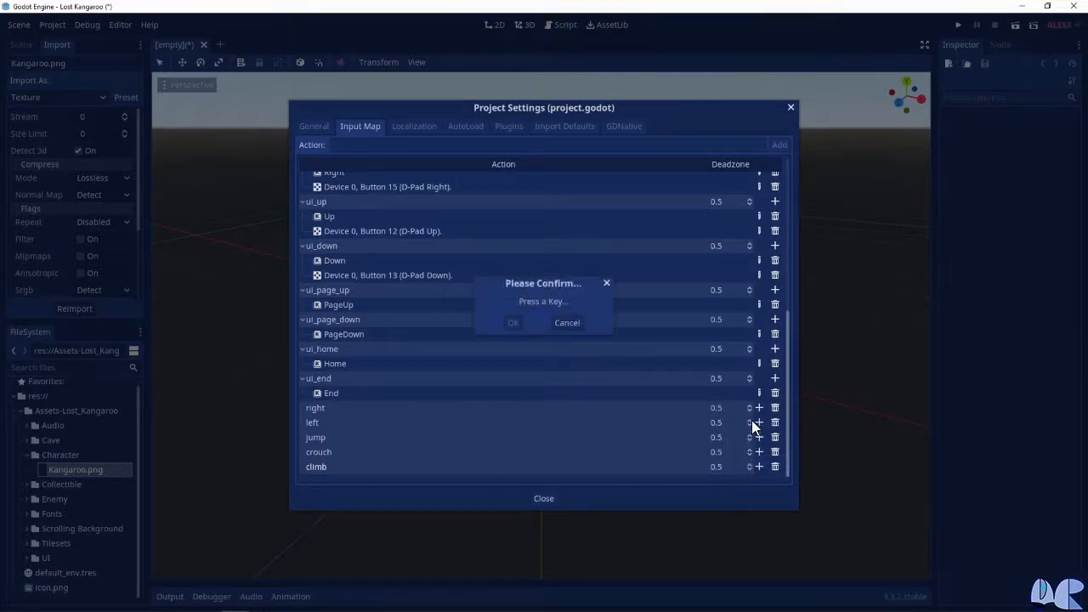
key(d)
click(512, 323)
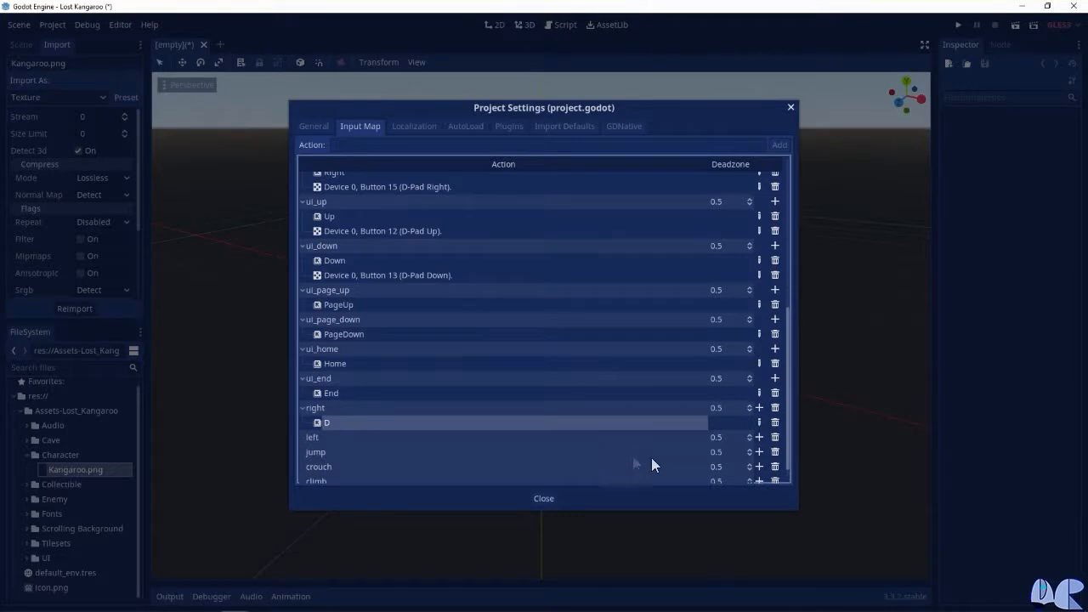
click(759, 437)
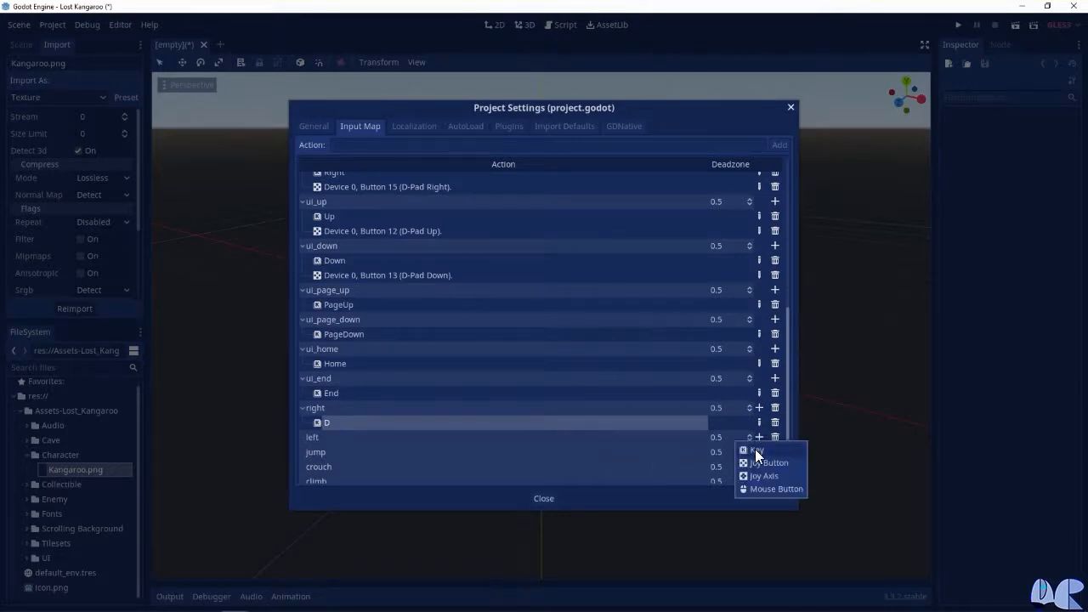
click(755, 449)
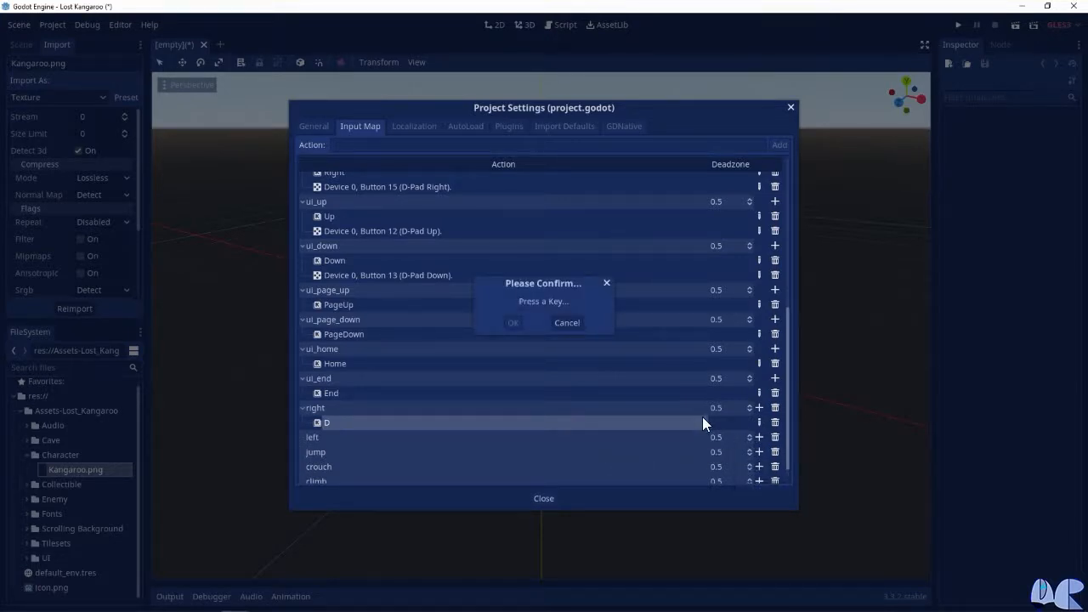
key(a)
click(513, 323)
Bind the keyboard key Space to the "jump" action and the key S to the "crouch" action
scroll(735, 446, down, 1)
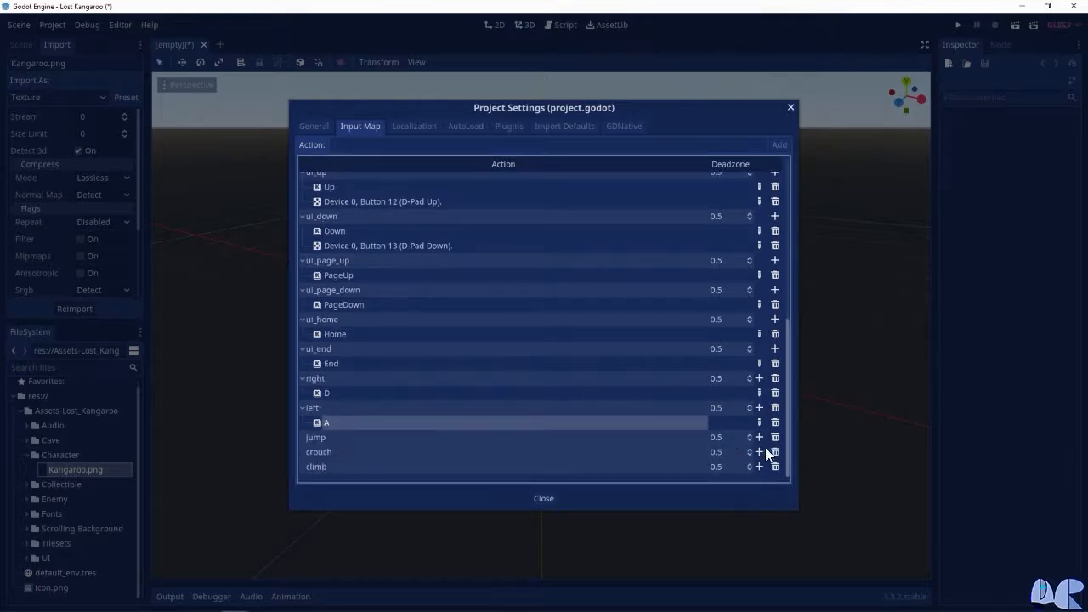
click(759, 437)
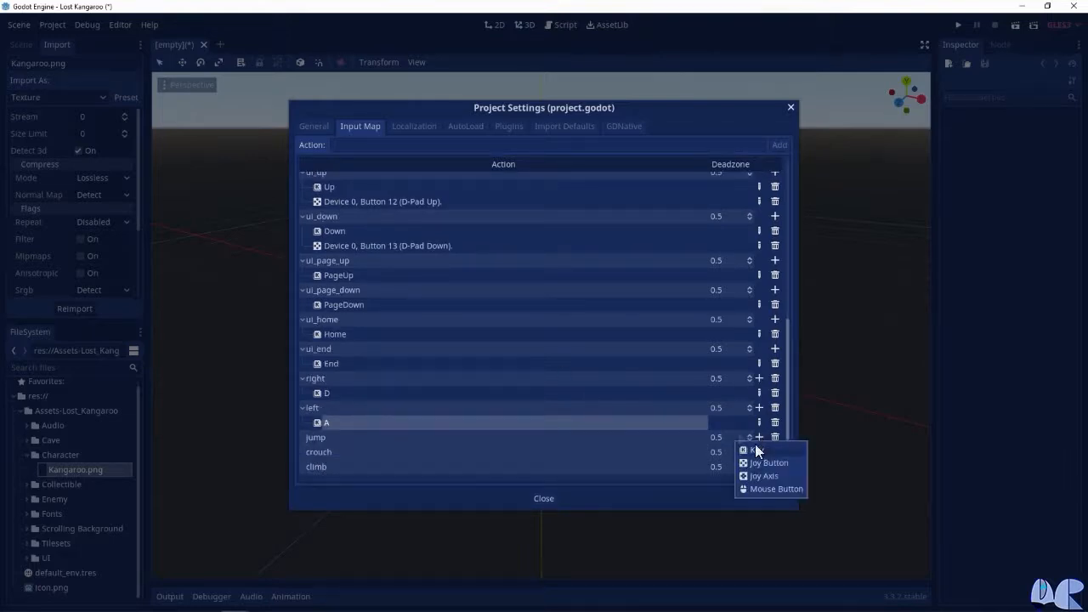
click(755, 450)
key(space)
click(513, 323)
scroll(676, 425, down, 1)
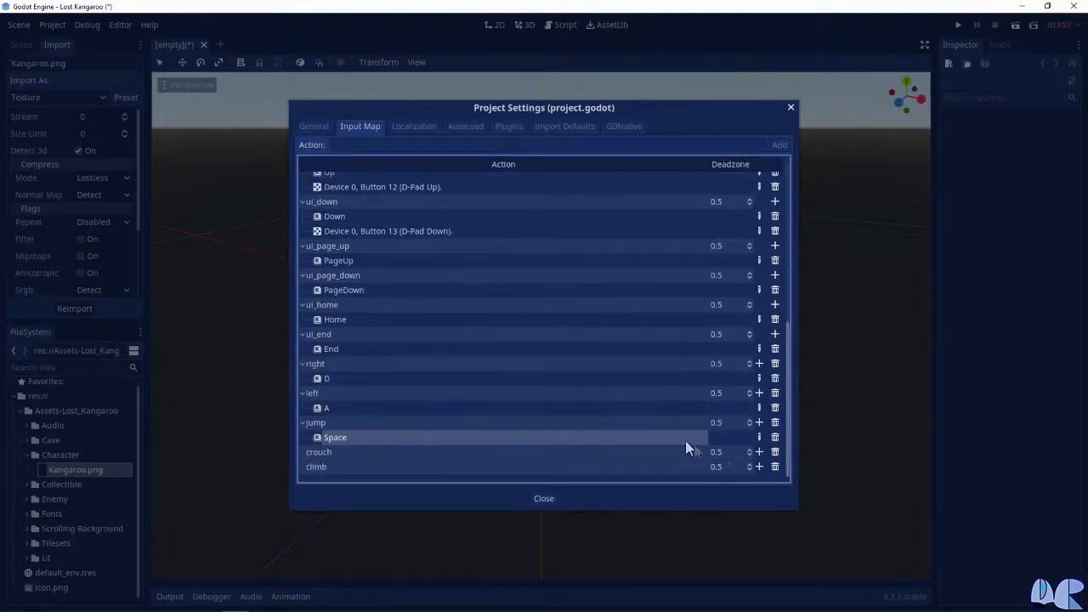
click(760, 452)
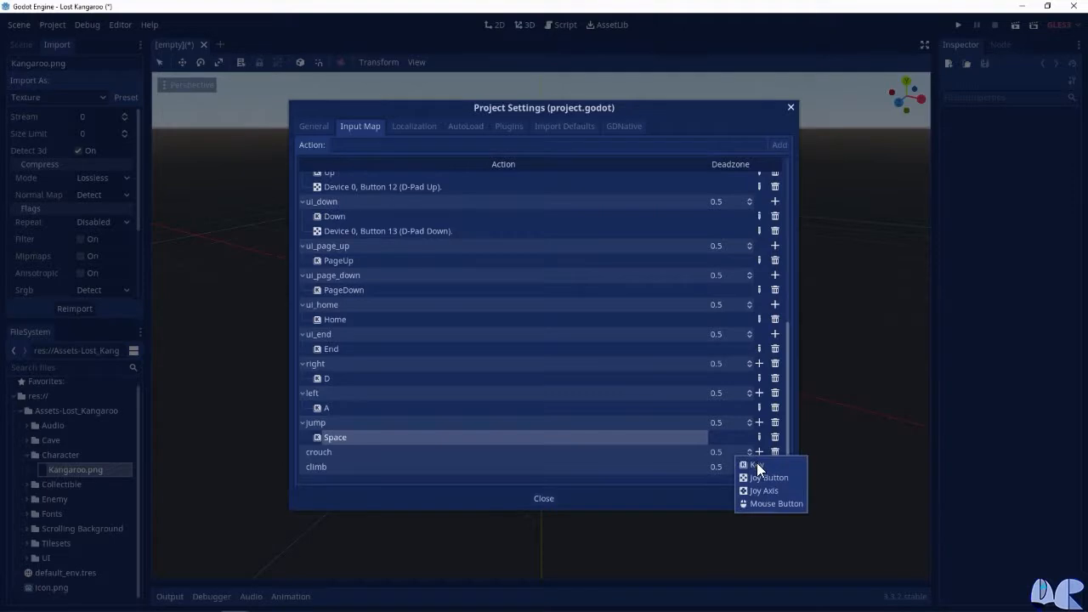
click(755, 464)
key(s)
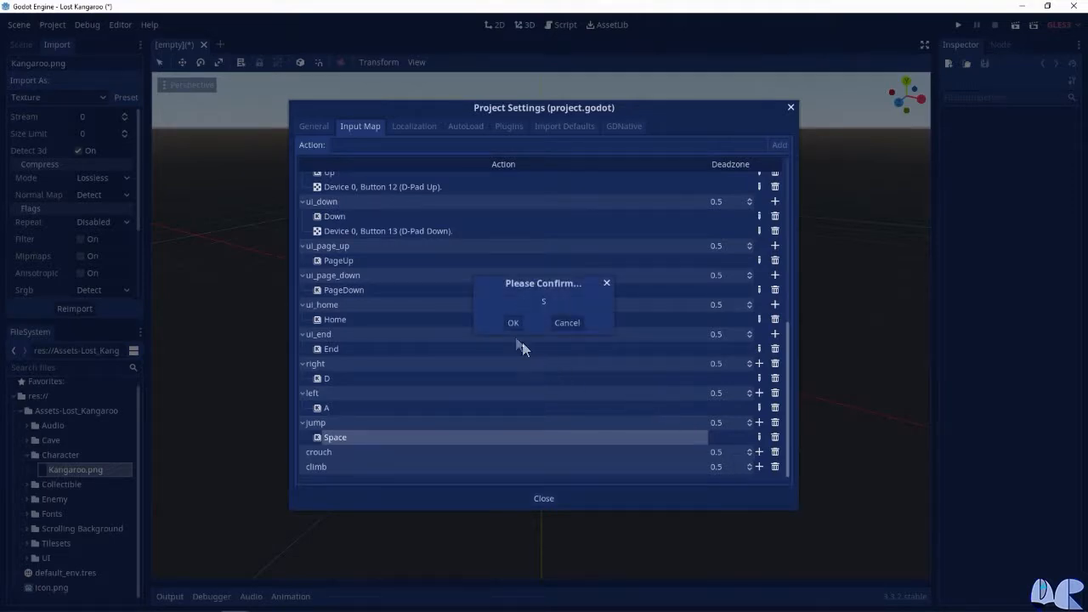
click(512, 323)
Bind the keyboard key W to the "climb" action
scroll(631, 429, down, 1)
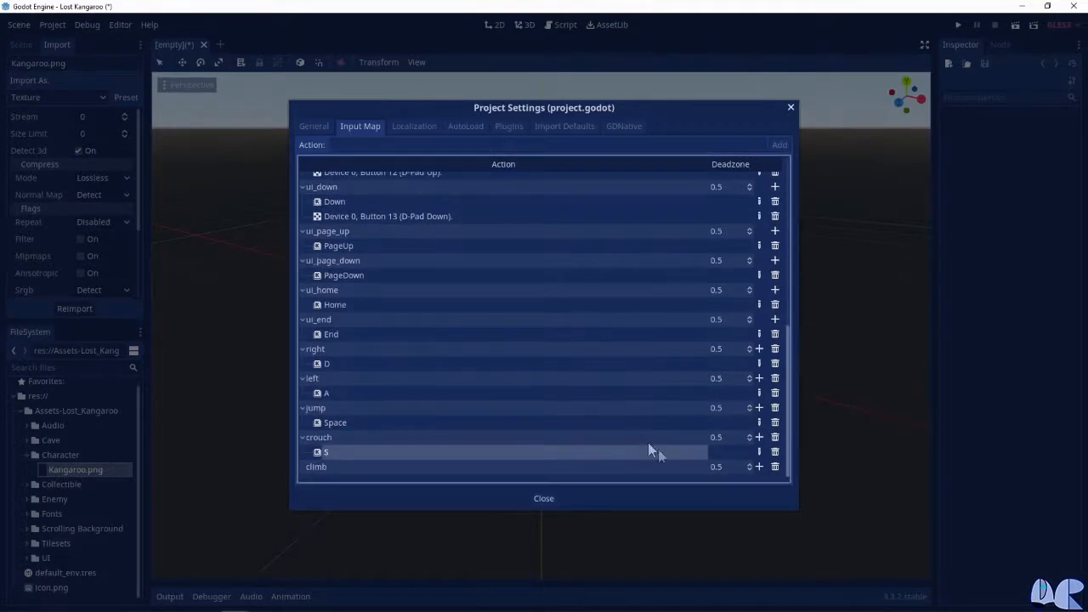
click(760, 466)
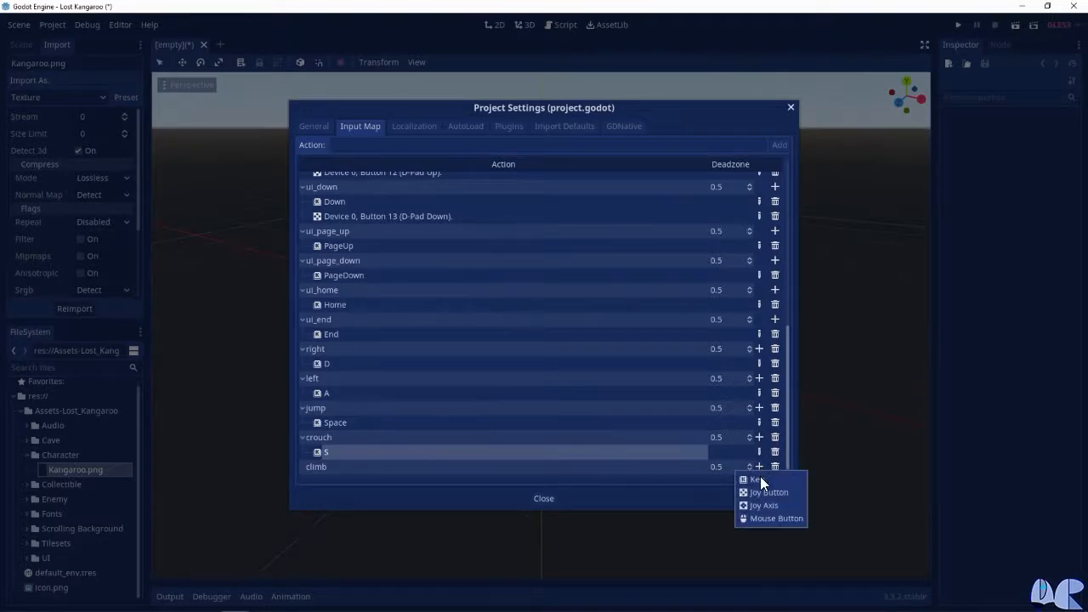
click(762, 478)
key(w)
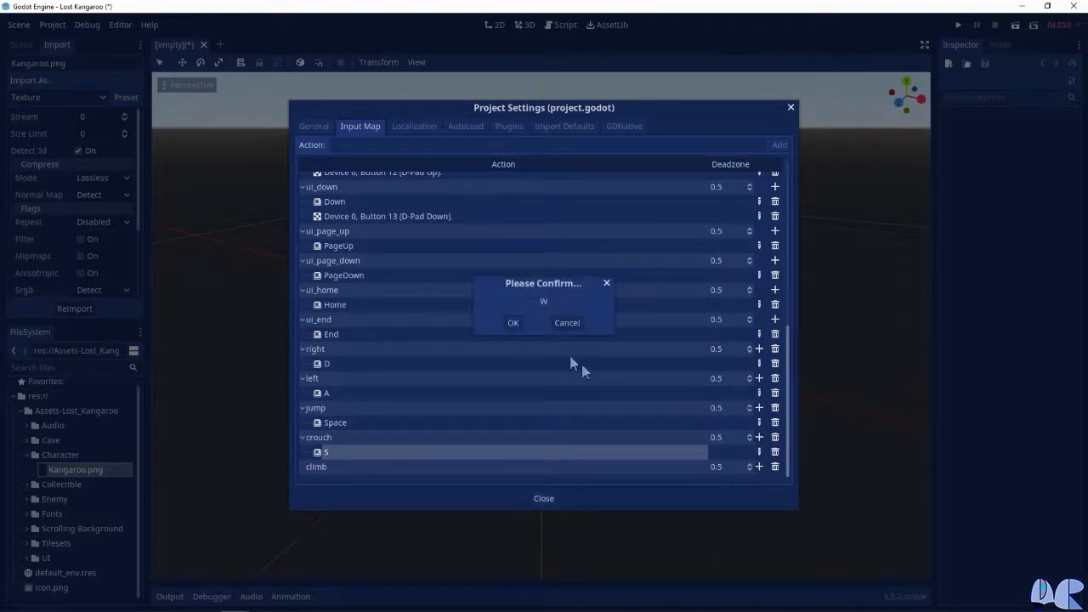
click(513, 323)
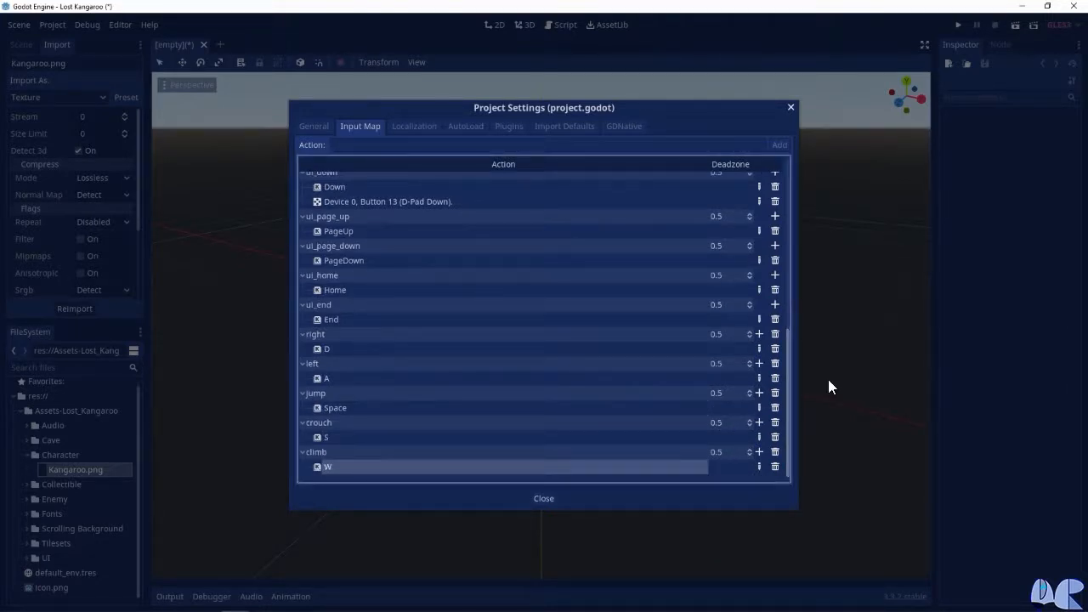
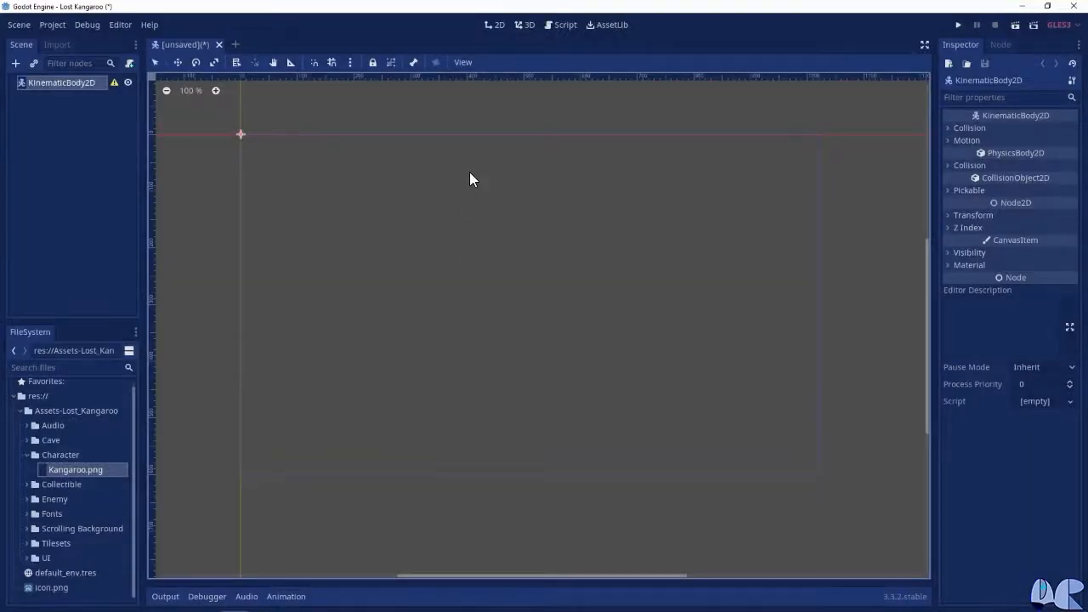
Rename the root KinematicBody2D node to Player and make its children not selectable
double_click(60, 83)
text(Pl)
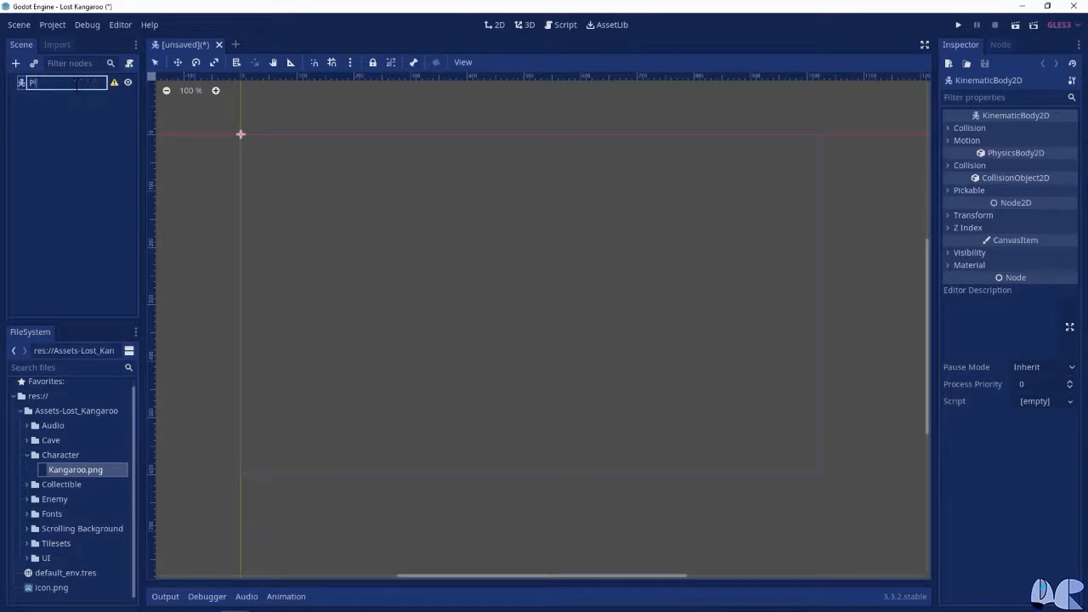
text(ayer)
key(Return)
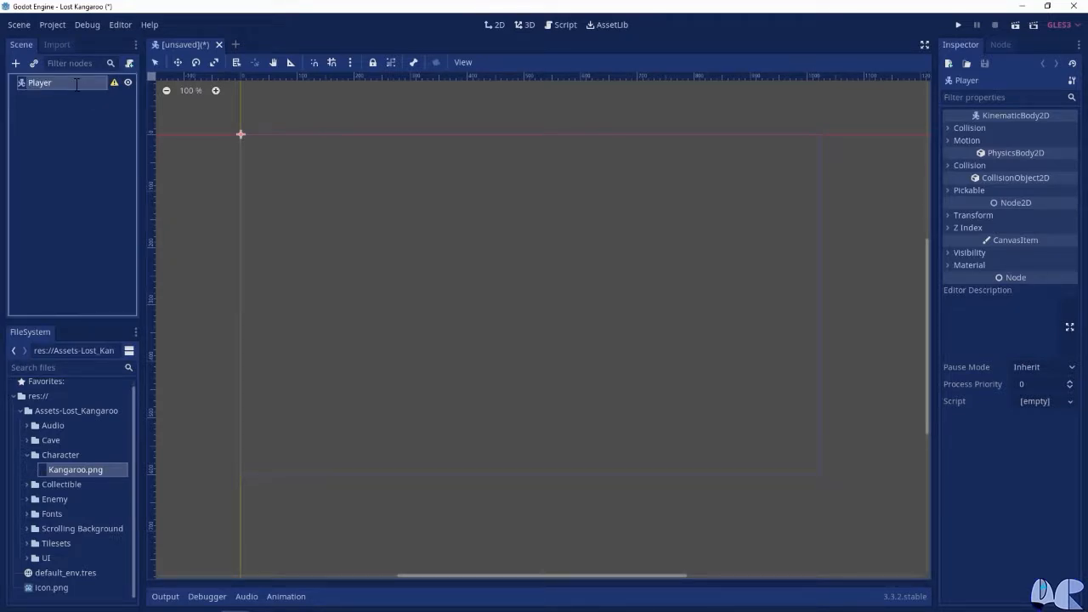
click(390, 64)
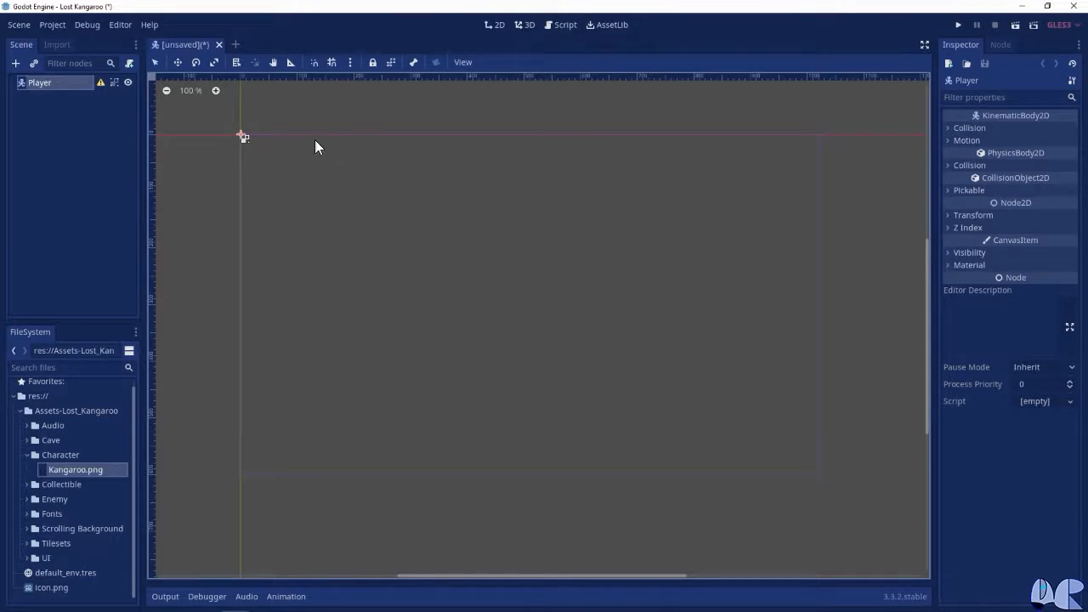
Save the scene as Player.tscn inside a new project folder named Player
click(32, 24)
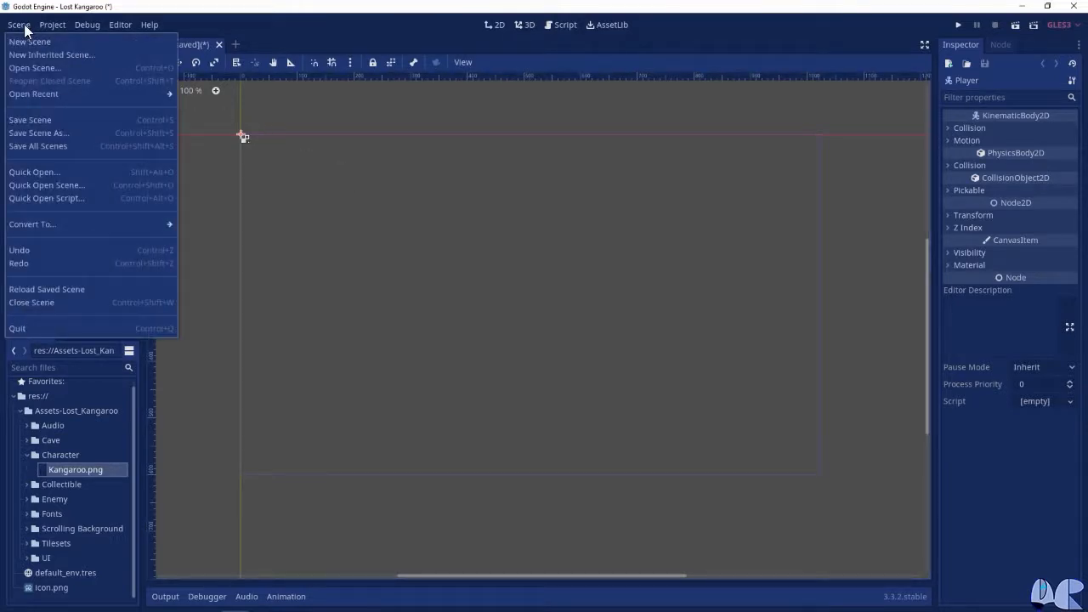
click(51, 134)
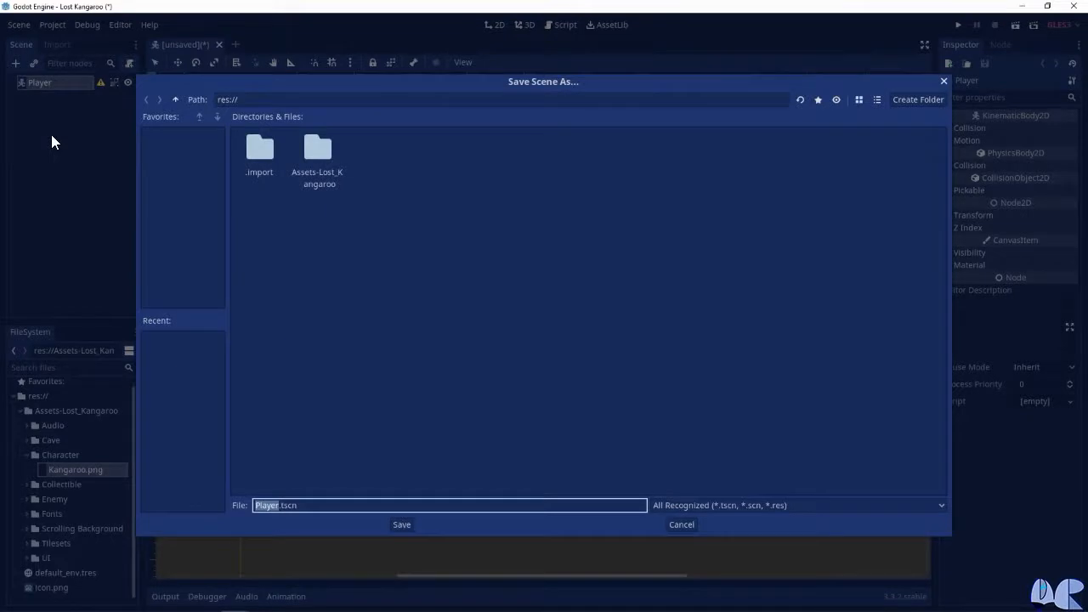
right_click(462, 232)
click(501, 236)
text(Player)
key(Return)
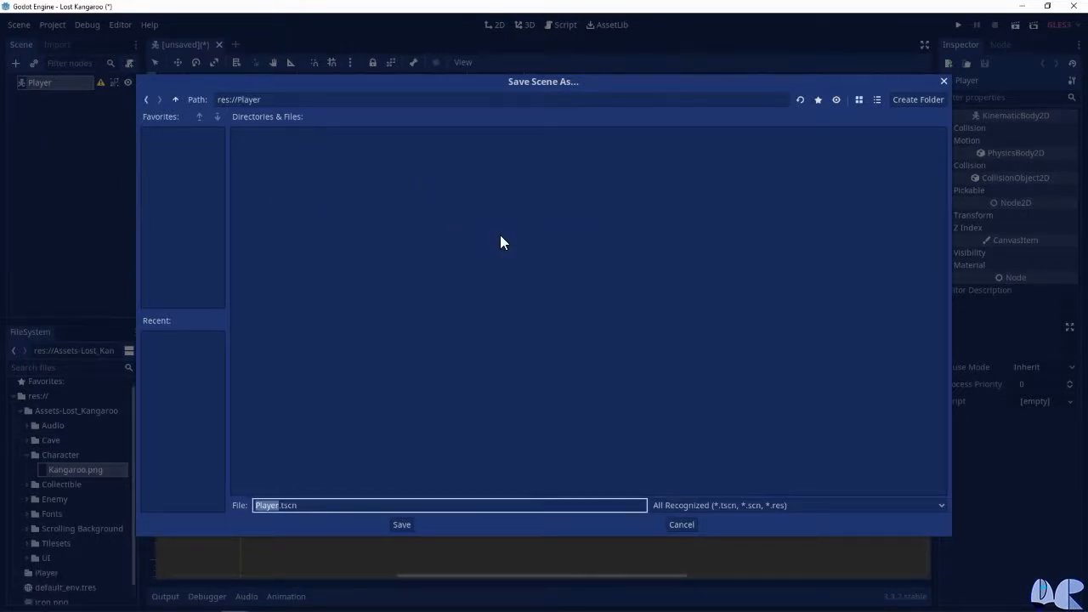
click(401, 524)
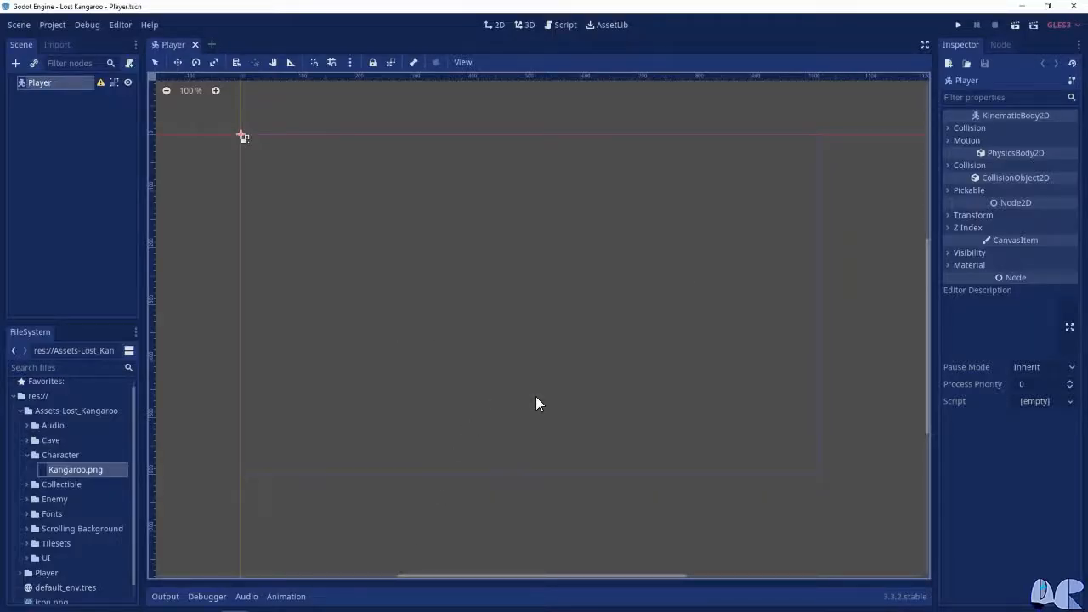
Review the 2D physics layer names in the project settings
click(605, 343)
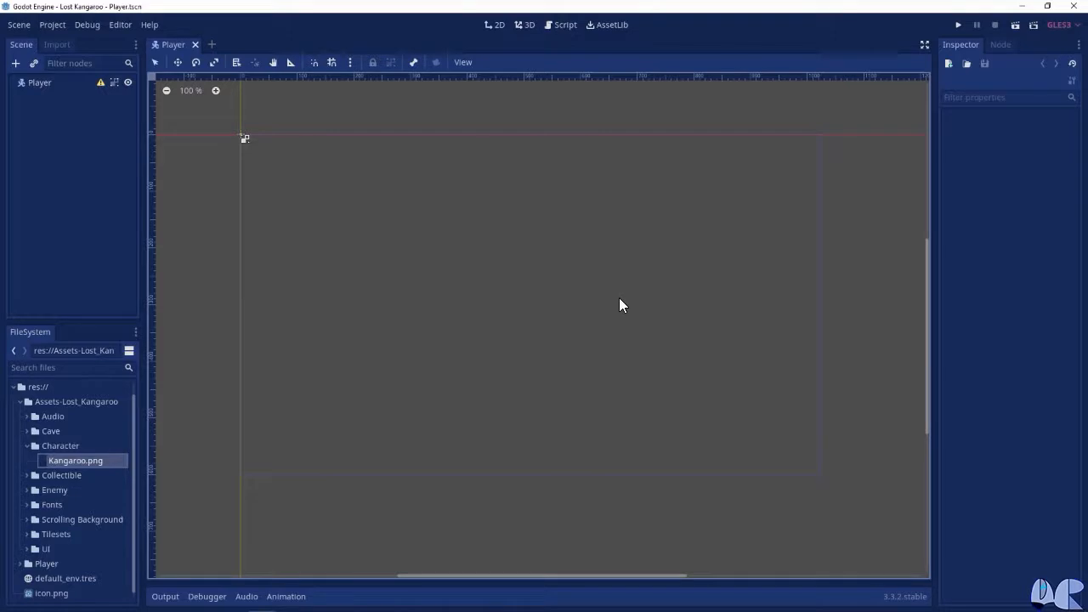
click(51, 25)
click(62, 43)
scroll(352, 318, down, 5)
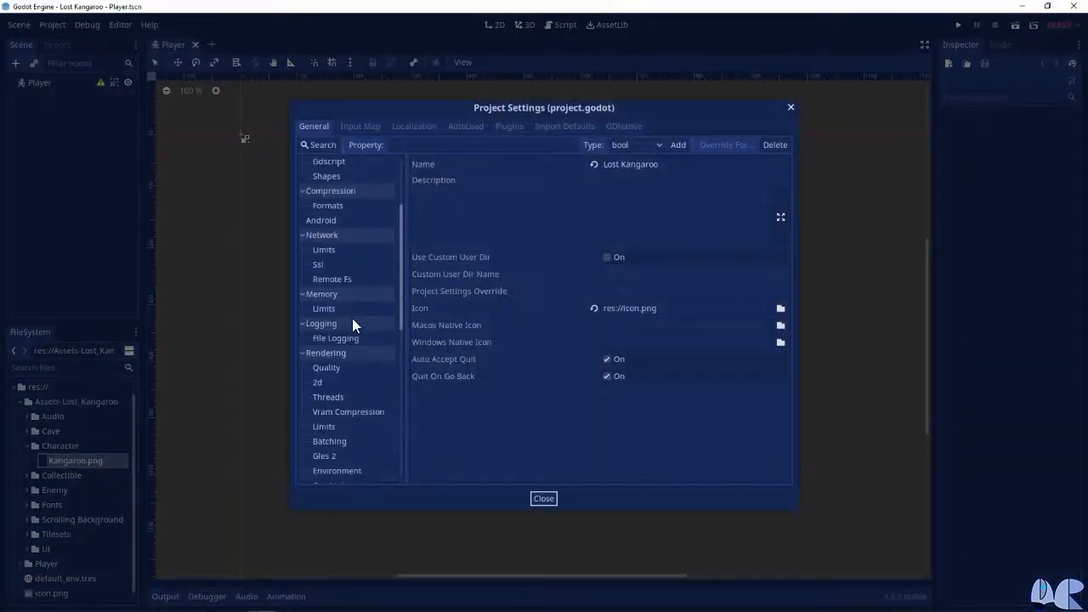
scroll(354, 320, down, 4)
click(330, 363)
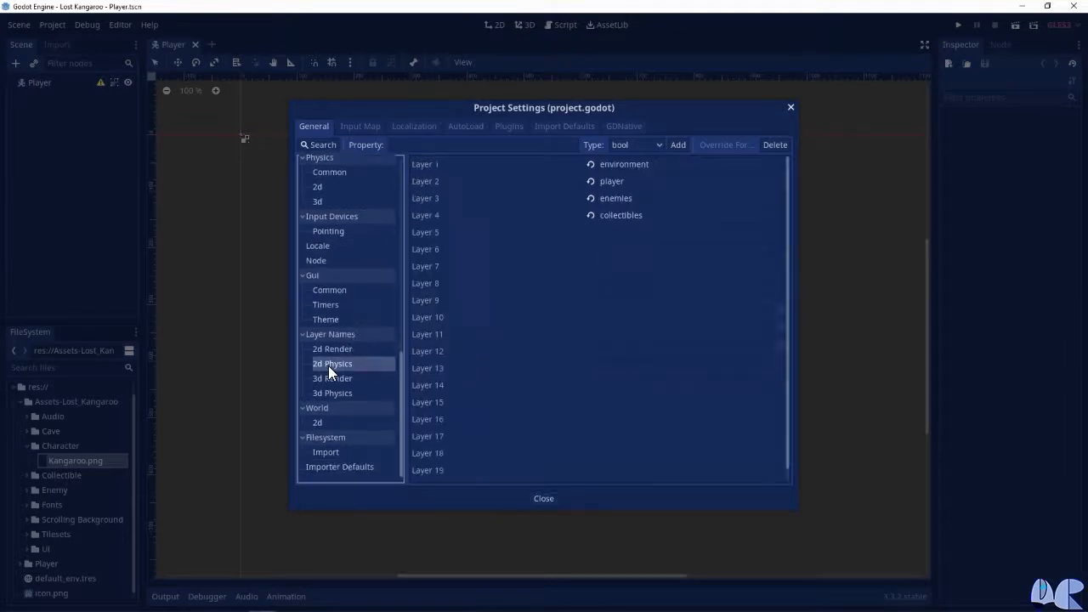
click(790, 108)
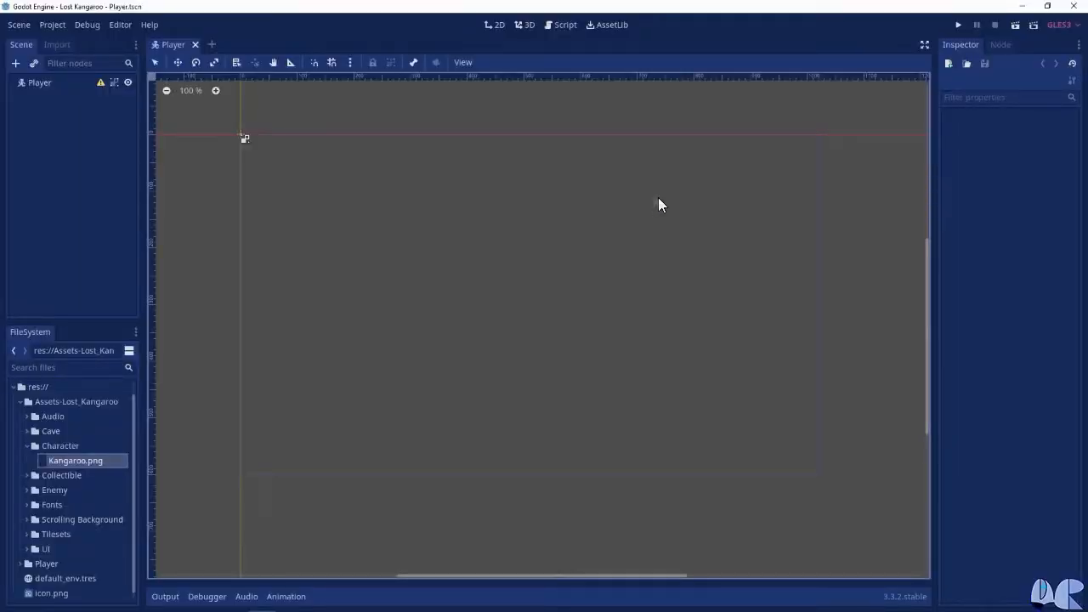
Put the Player node on the player collision layer only, removing it from the environment layer
click(49, 82)
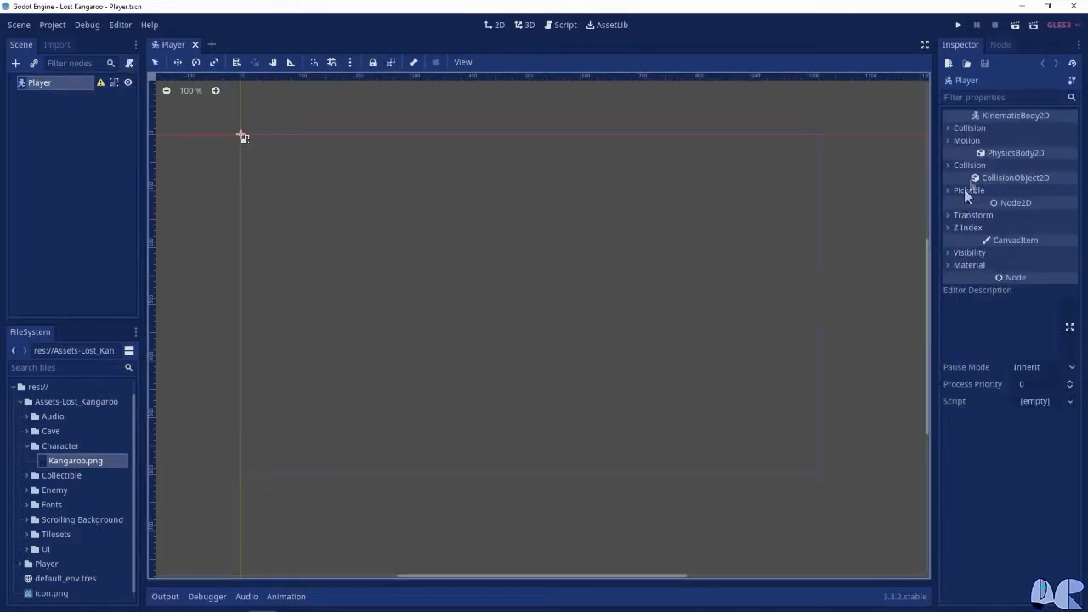
click(969, 165)
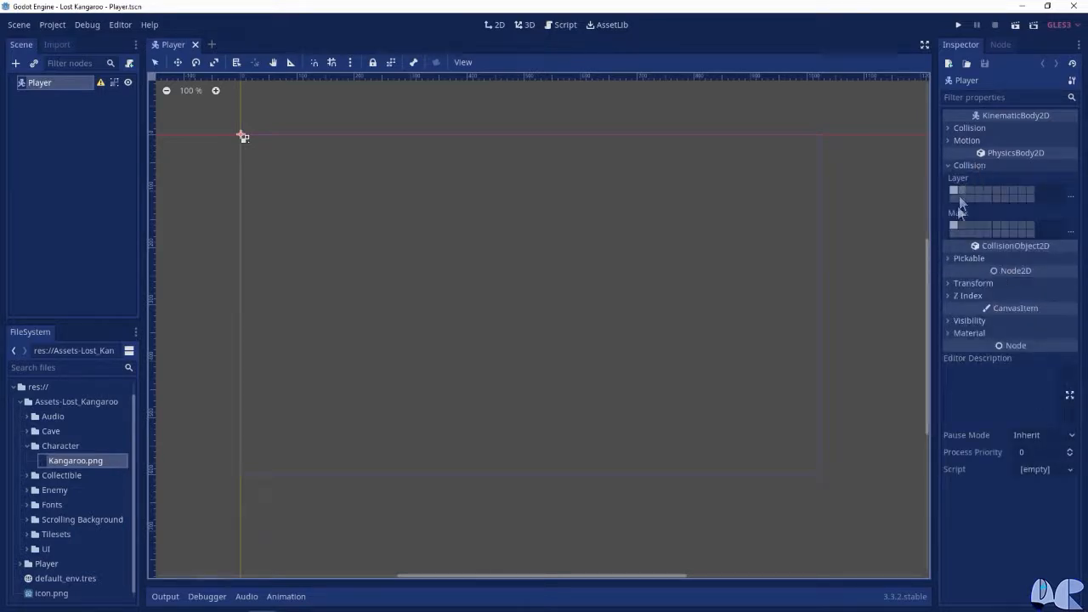
mouse_move(956, 215)
click(1070, 196)
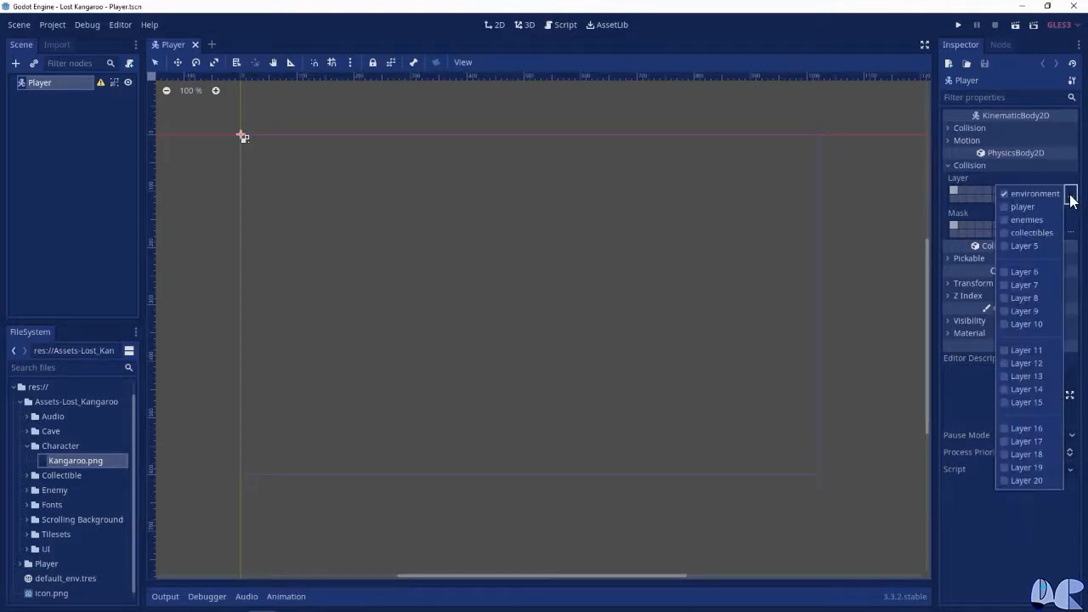
click(1004, 206)
click(1006, 196)
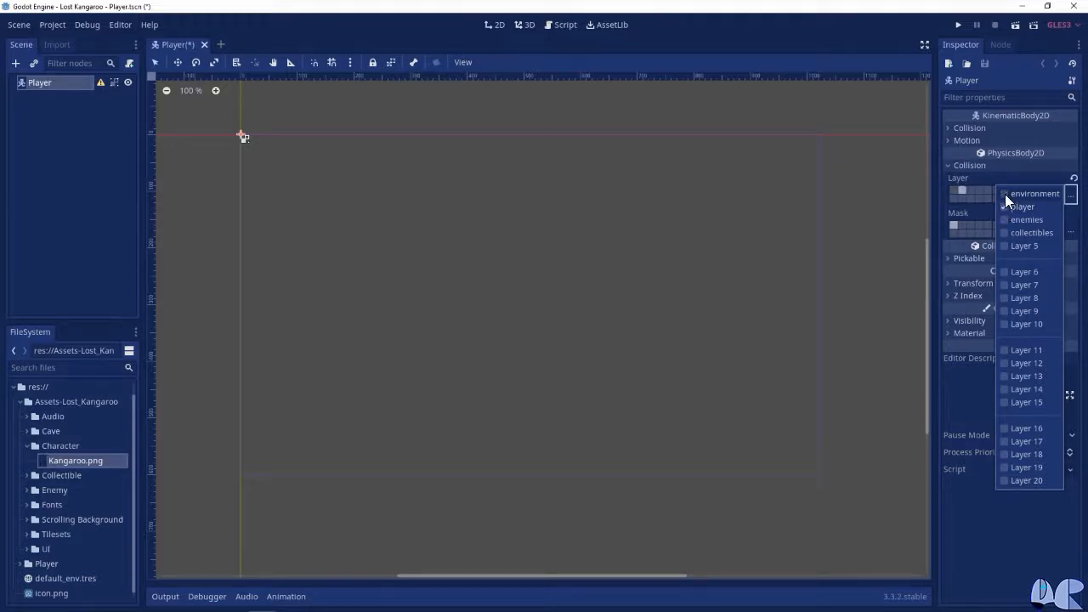
click(937, 208)
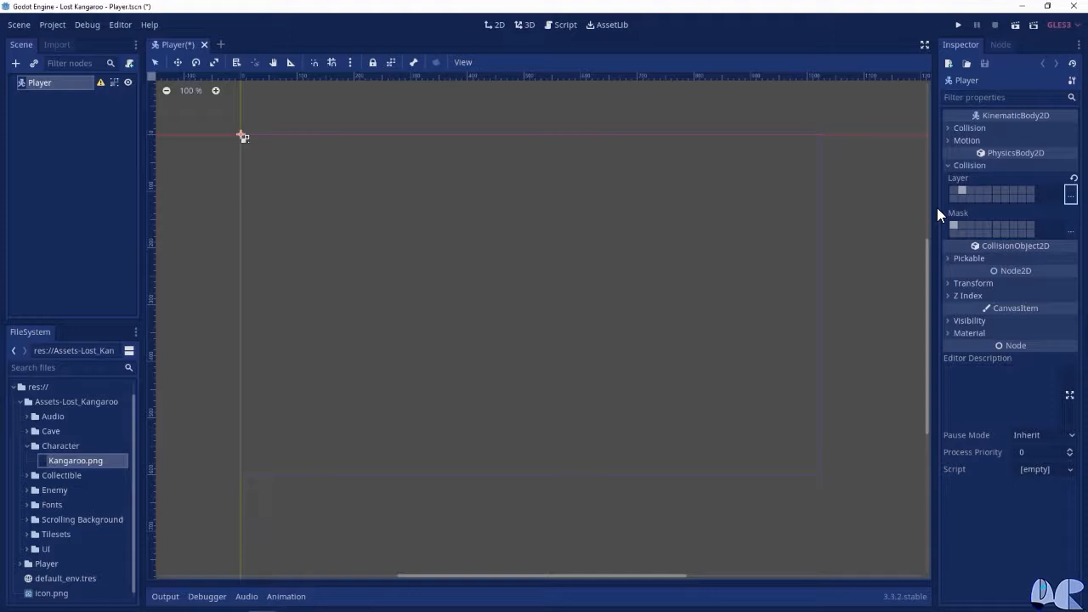
Add the enemies and collectibles layers to the Player node's collision mask
click(1070, 229)
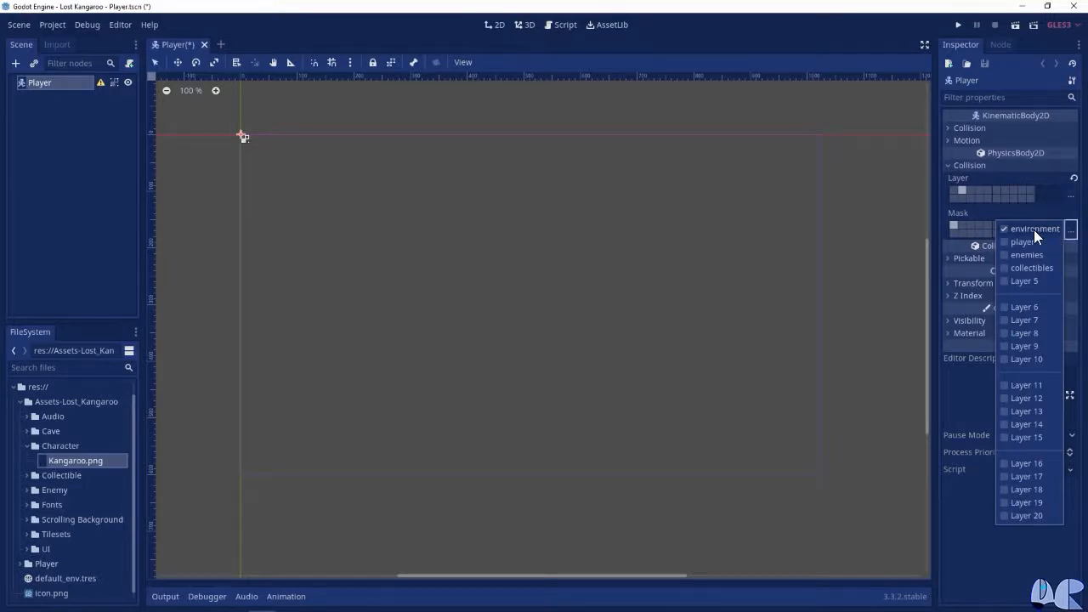
click(1003, 254)
click(1003, 268)
click(936, 258)
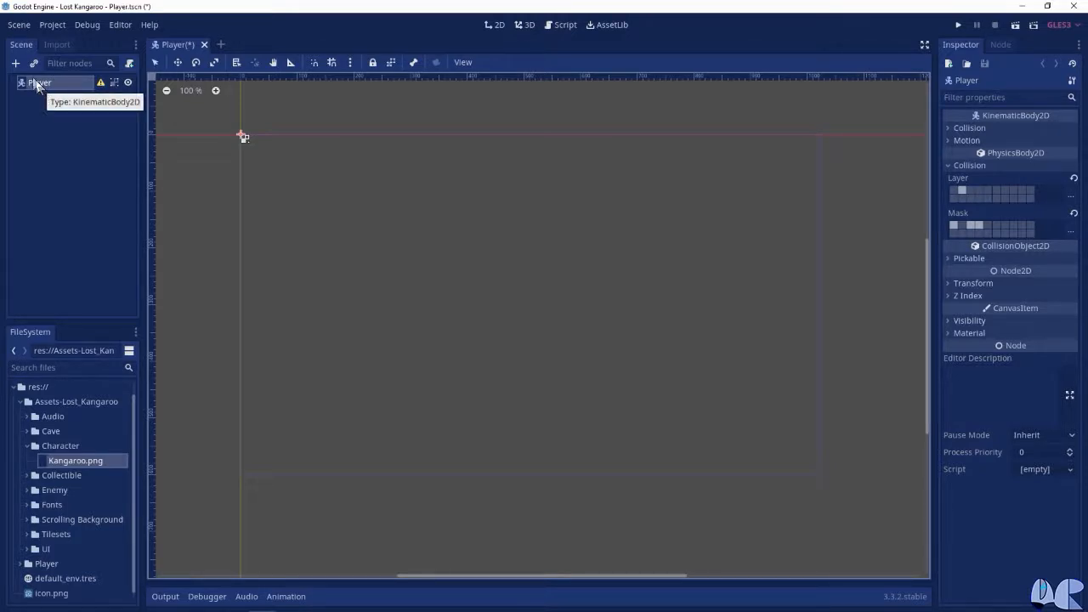
Add a Sprite node as a child of Player and assign Kangaroo.png as its texture
click(15, 64)
text(sprite)
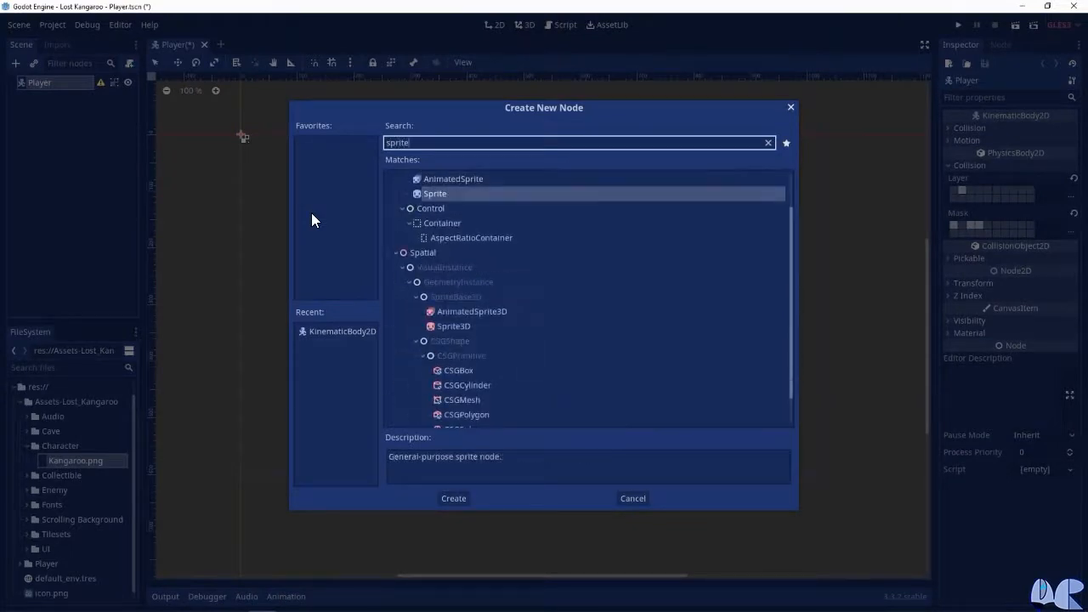
key(Return)
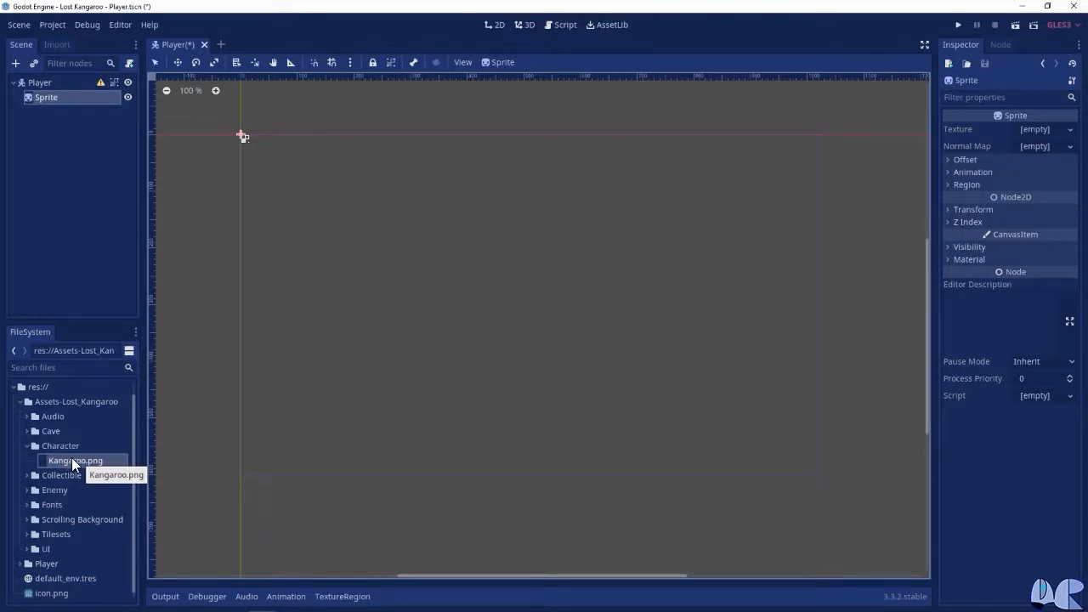
drag(64, 461, 1031, 132)
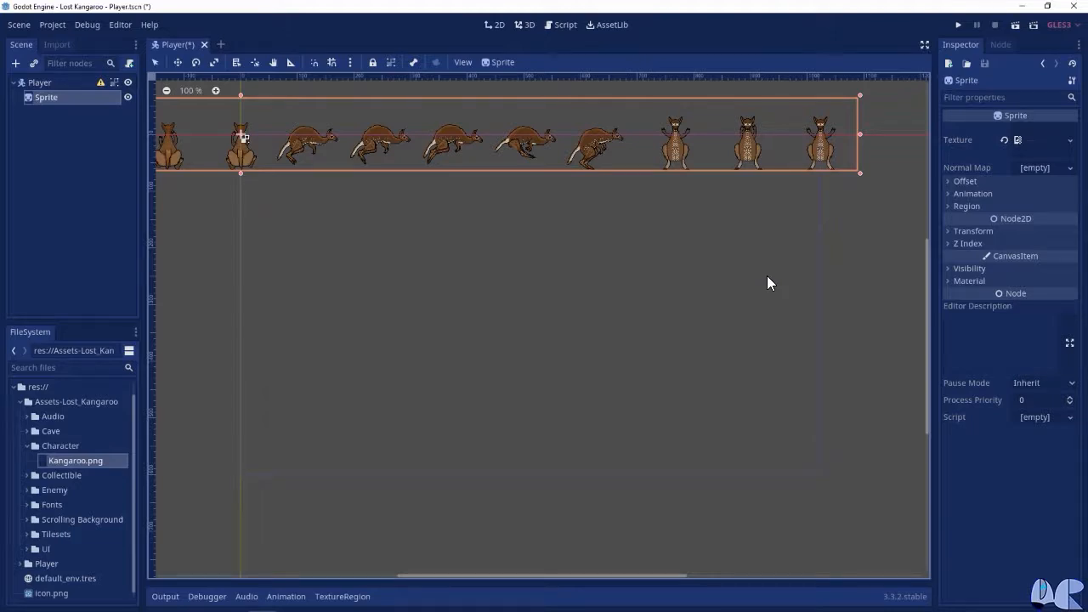
Split the kangaroo sprite sheet into frames by setting the Sprite's Hframes to 17
scroll(653, 238, down, 1)
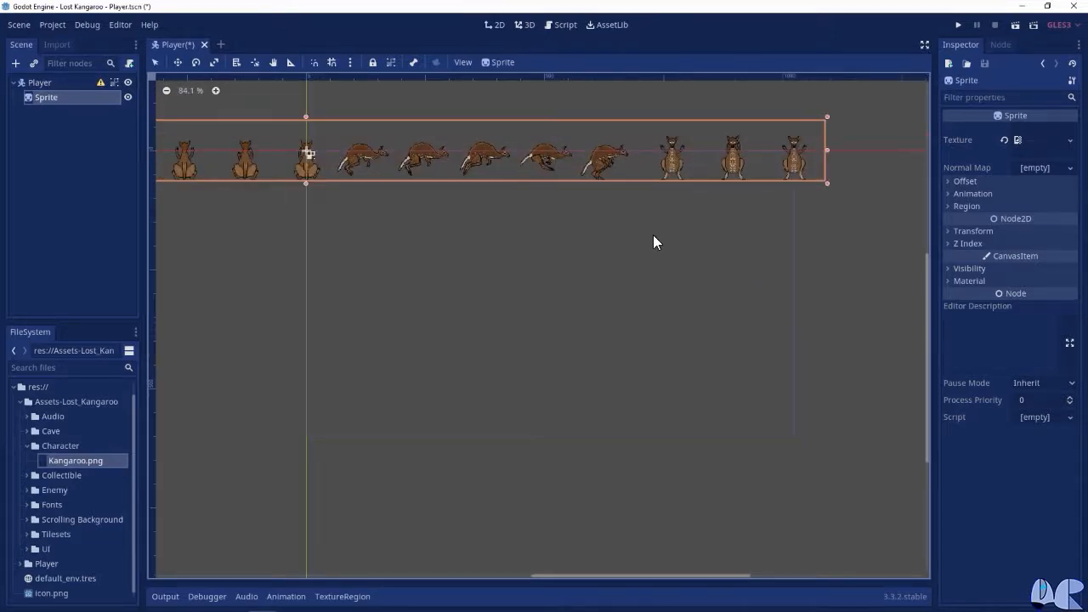
scroll(654, 241, down, 4)
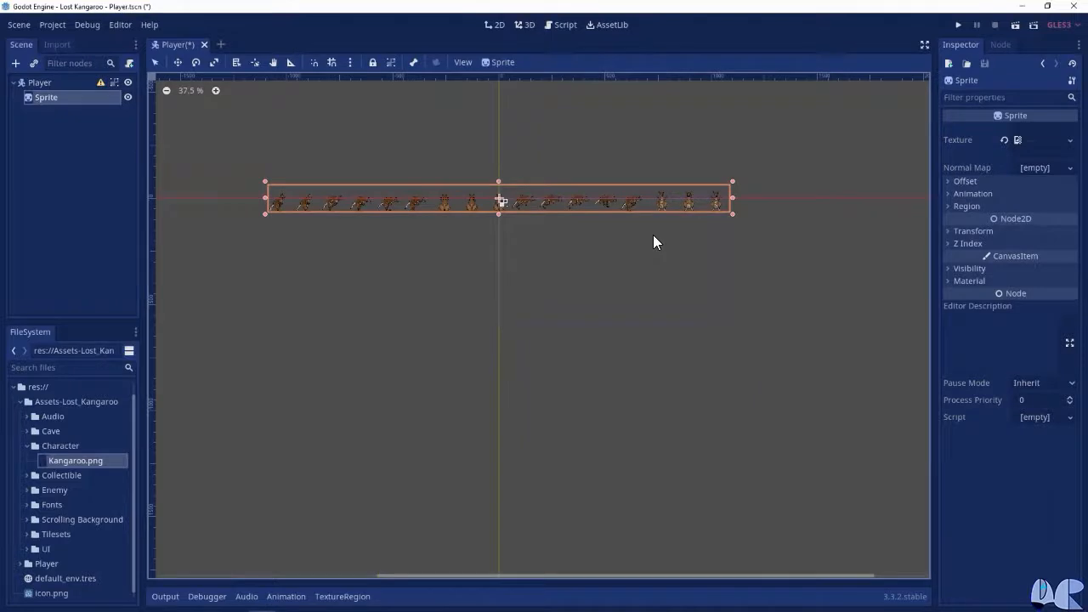
scroll(653, 236, up, 2)
scroll(653, 235, down, 1)
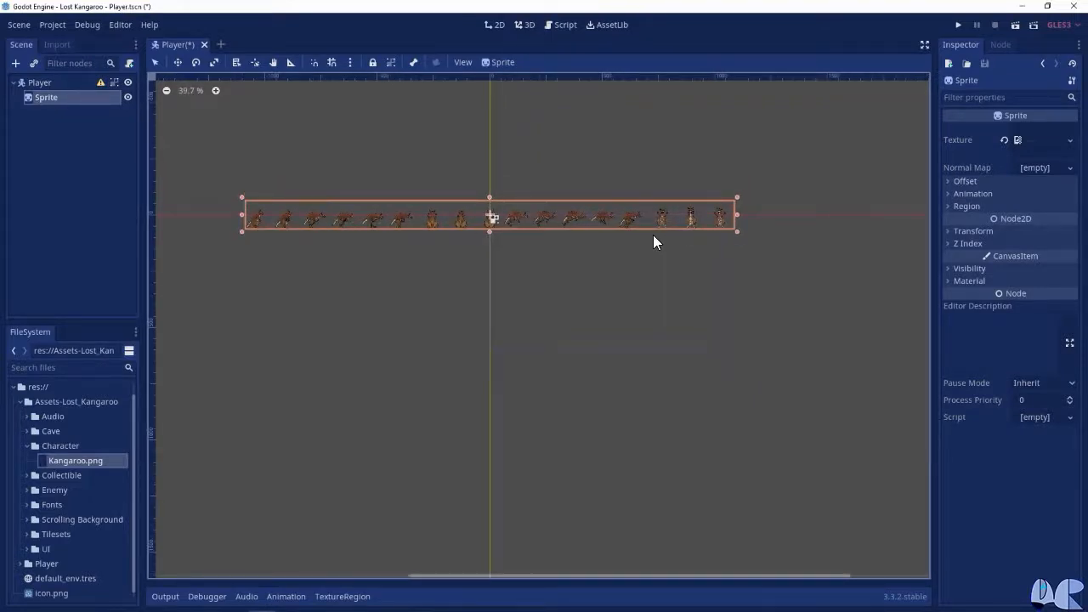
click(977, 194)
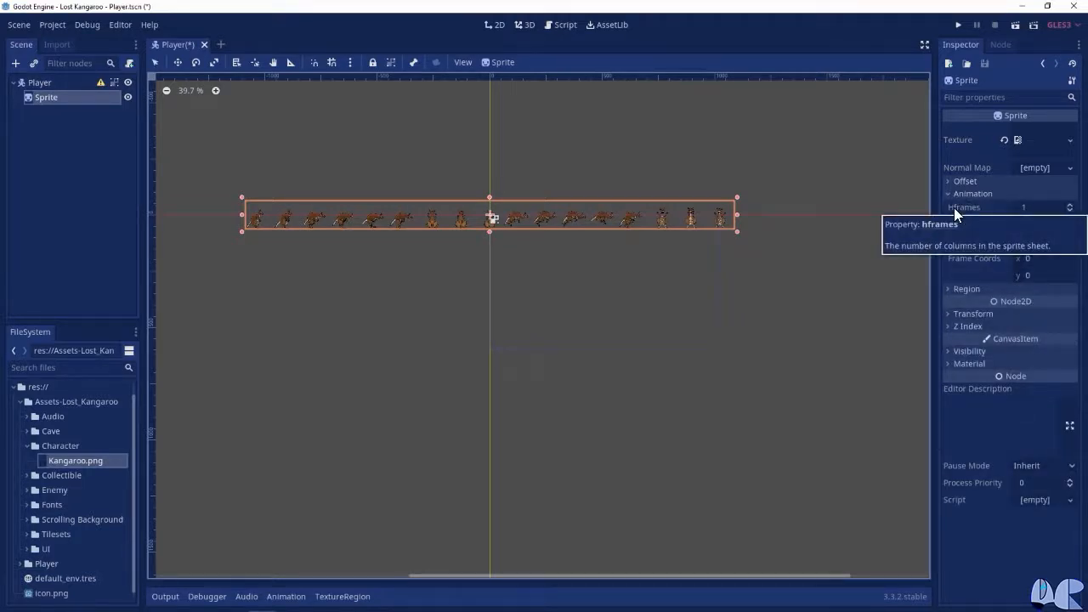
click(1039, 208)
text(17)
key(Return)
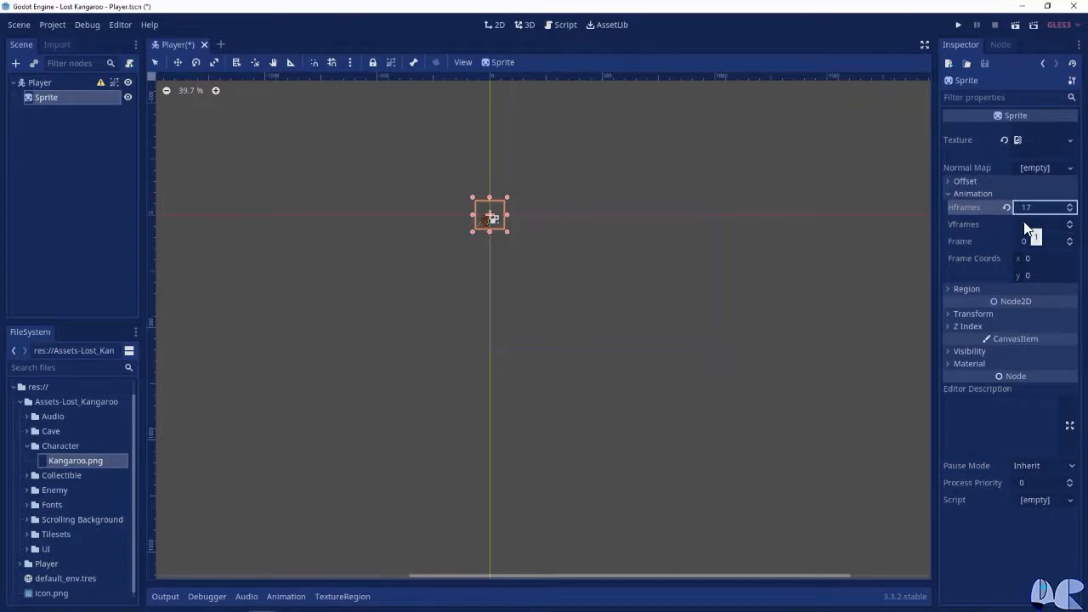
key(Return)
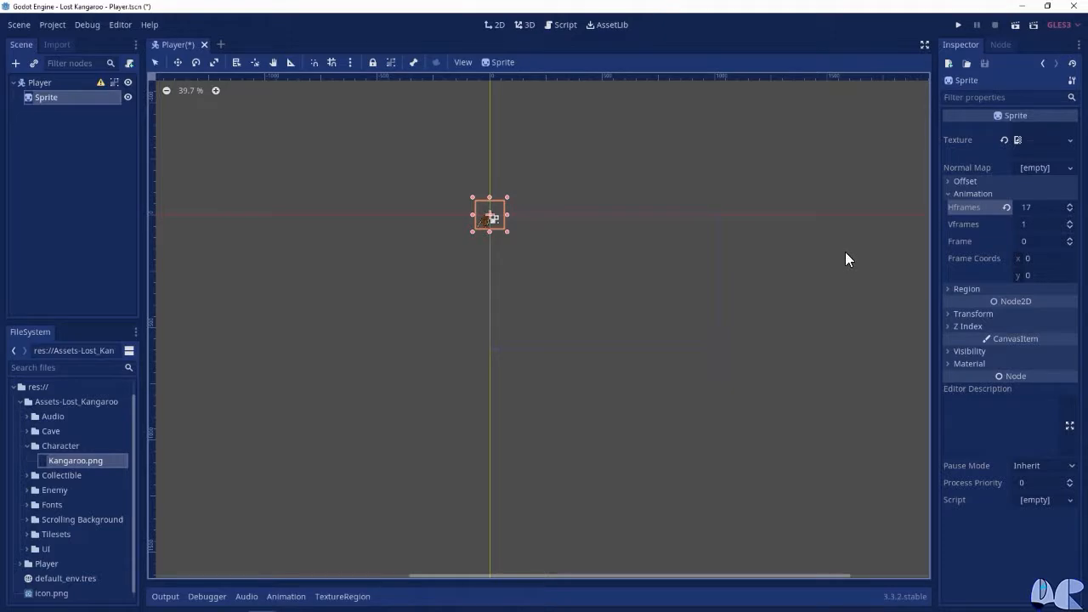
Add a CollisionShape2D node as a child of Player
click(38, 85)
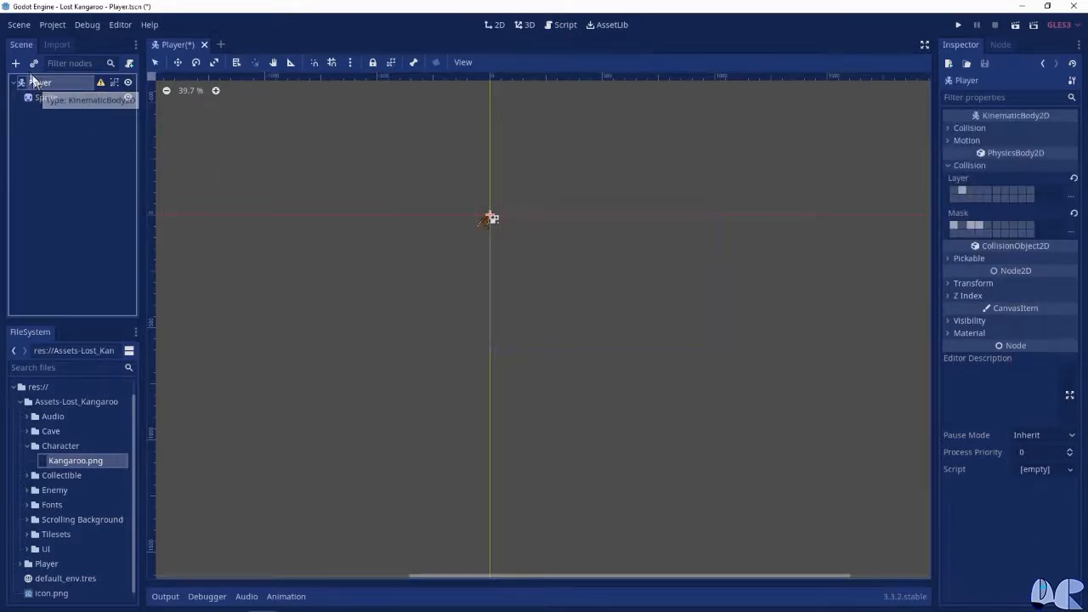
key(ctrl+a)
text(collision)
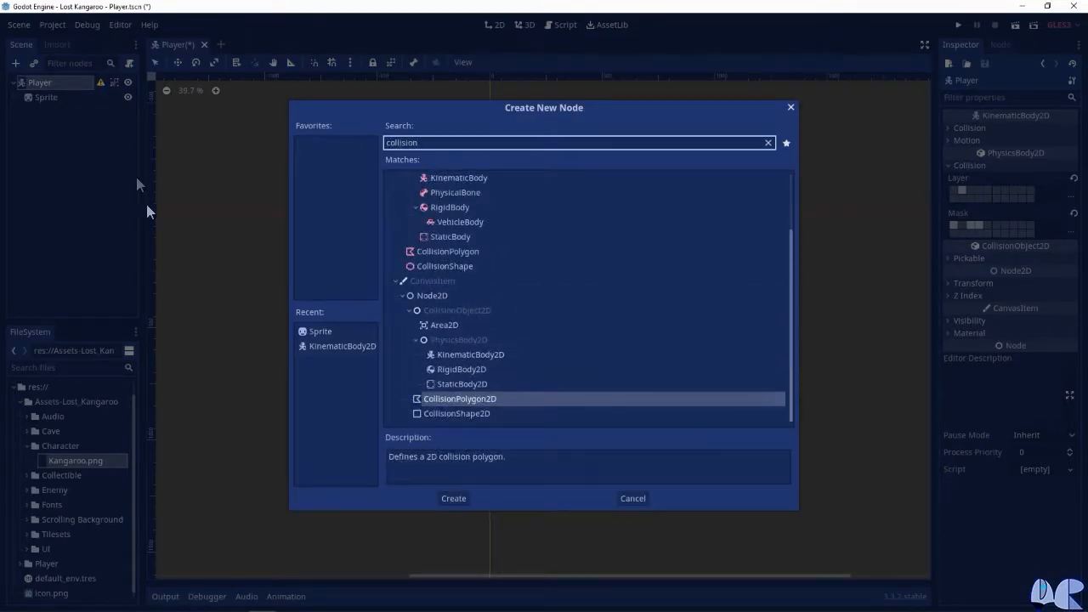
click(507, 415)
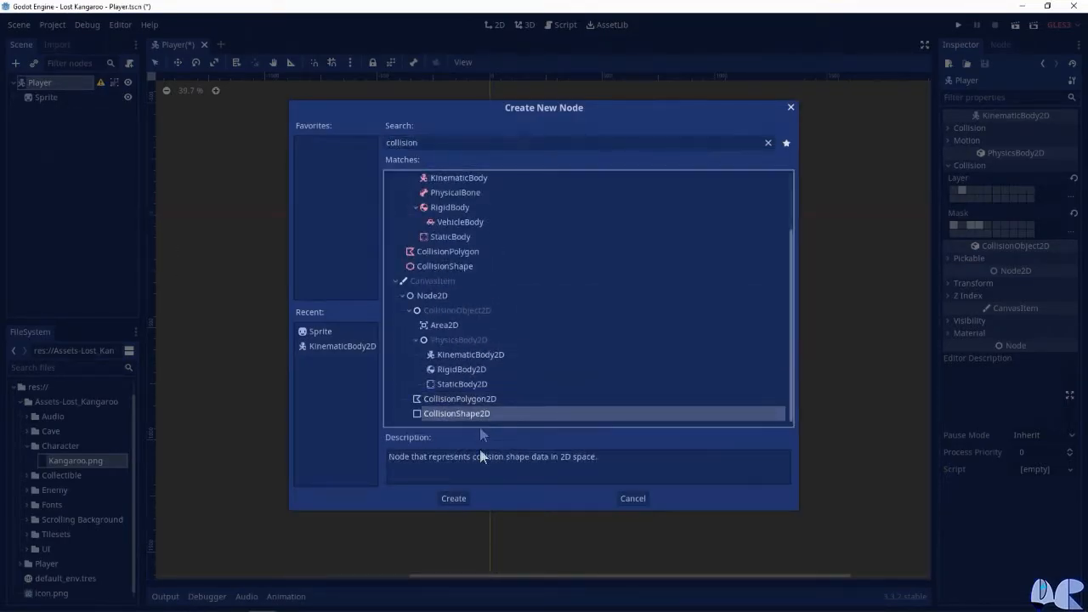
click(453, 499)
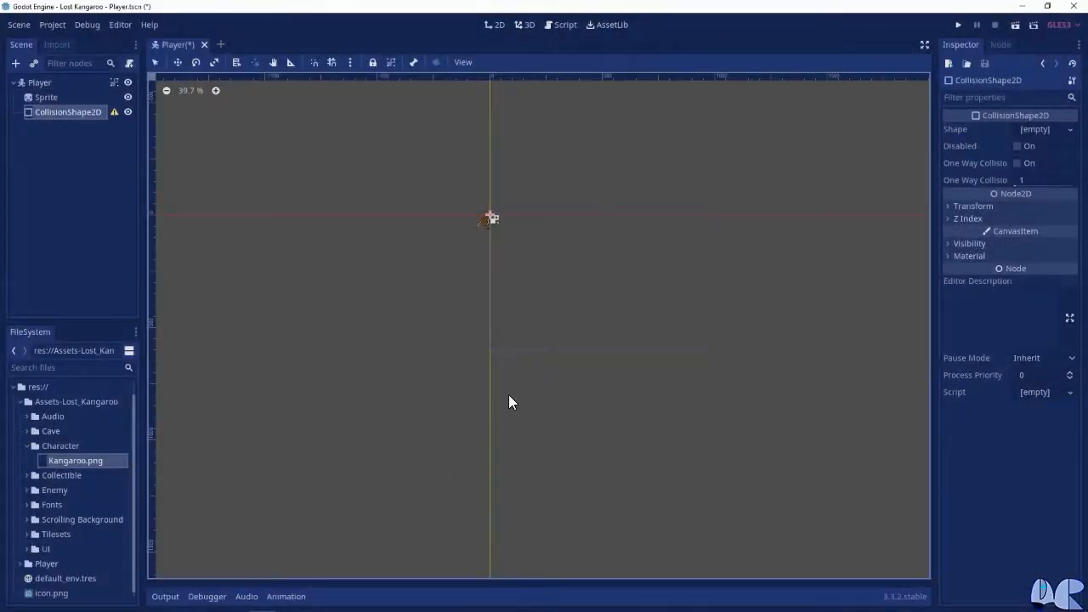
Give the CollisionShape2D a new RectangleShape2D with extents of x 20 and y 35
click(1067, 133)
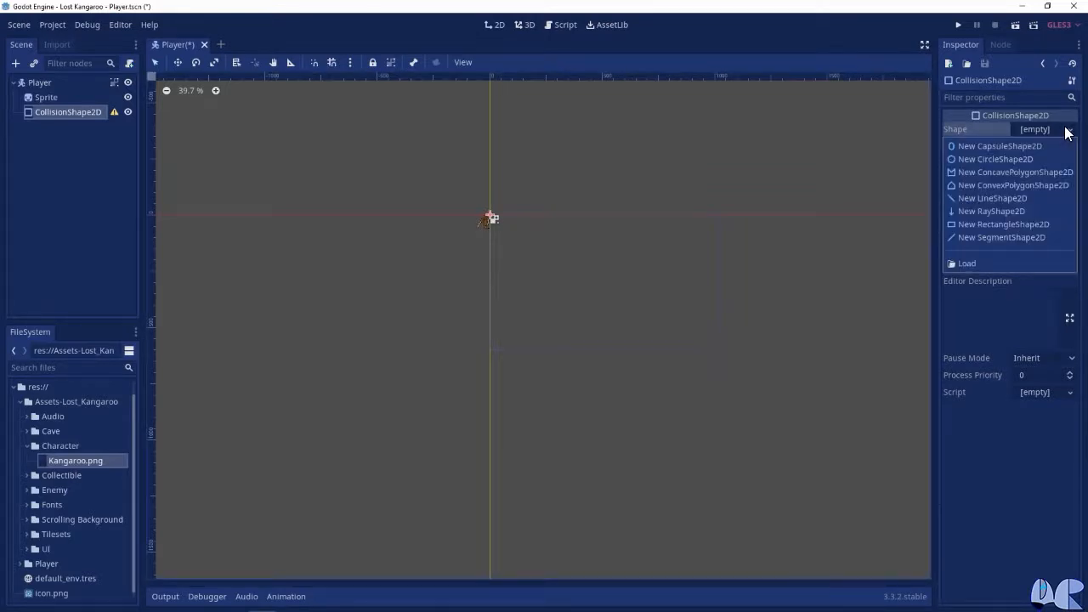
click(1035, 226)
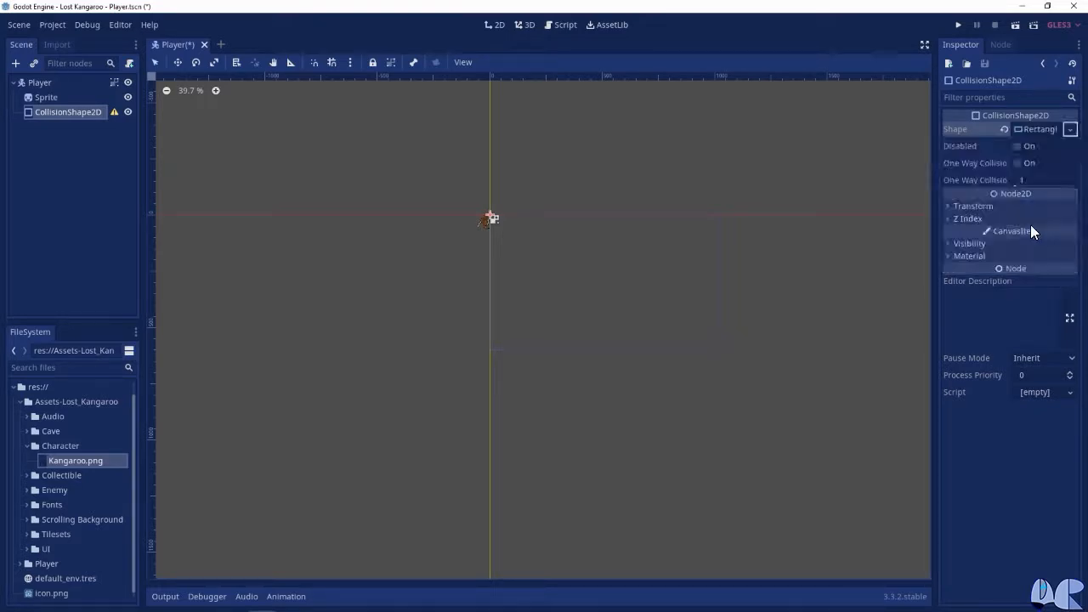
click(1044, 131)
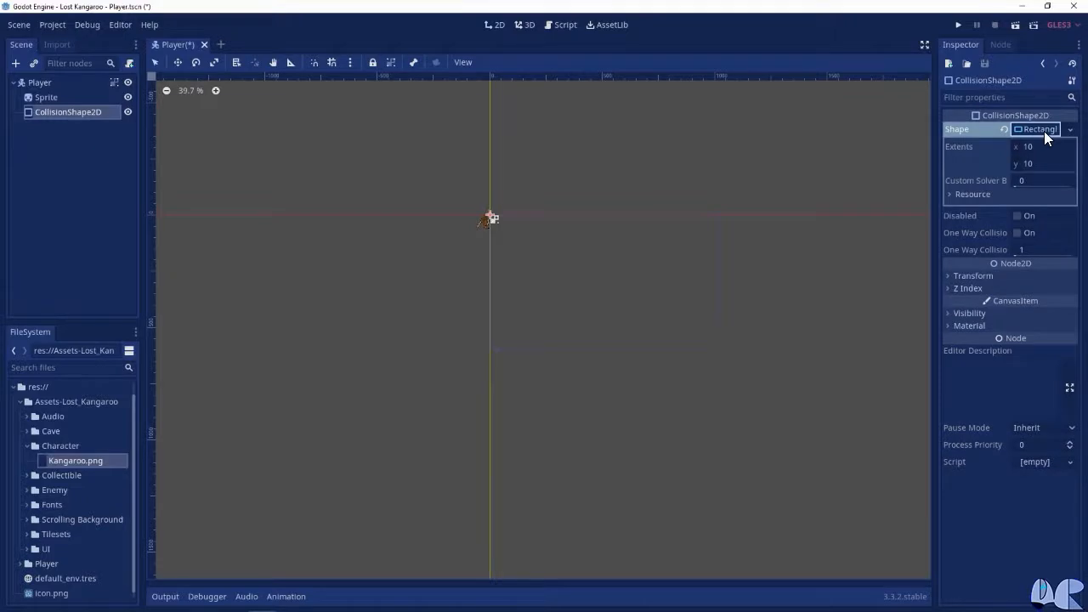
text(20)
key(Tab)
text(35)
key(Return)
scroll(432, 262, up, 9)
scroll(622, 271, up, 3)
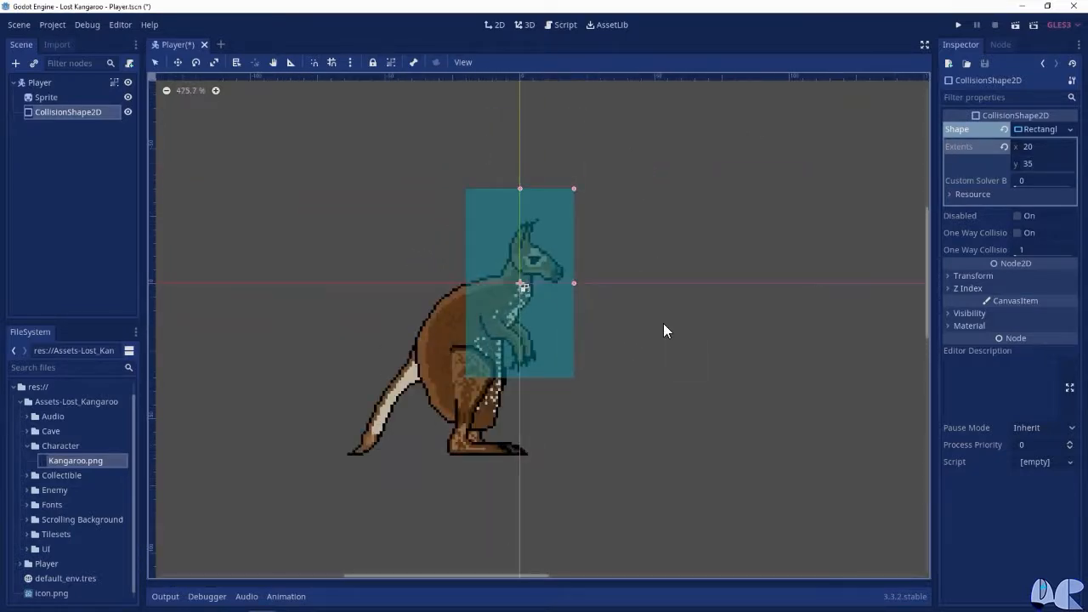
Set the CollisionShape2D's position to x -15 and y 28 so it covers the kangaroo's body
scroll(664, 330, up, 1)
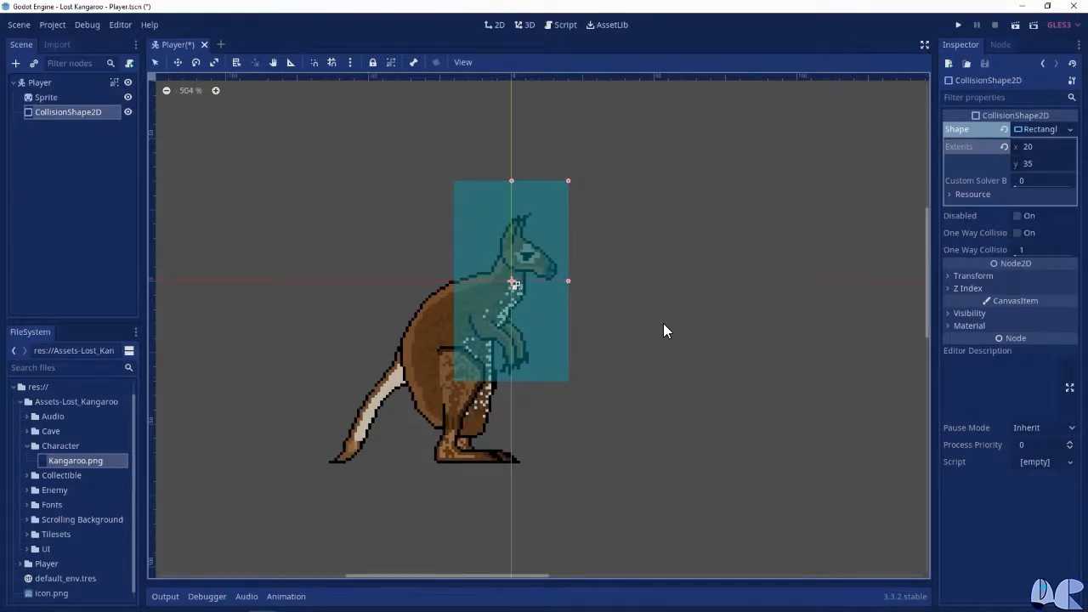
click(978, 277)
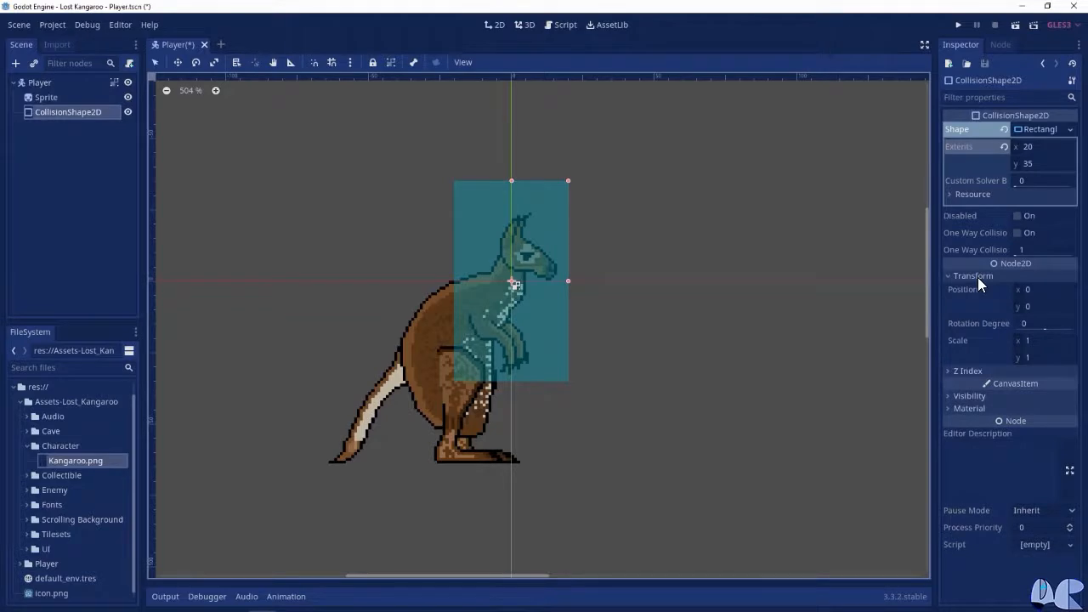
click(1037, 292)
text(-15)
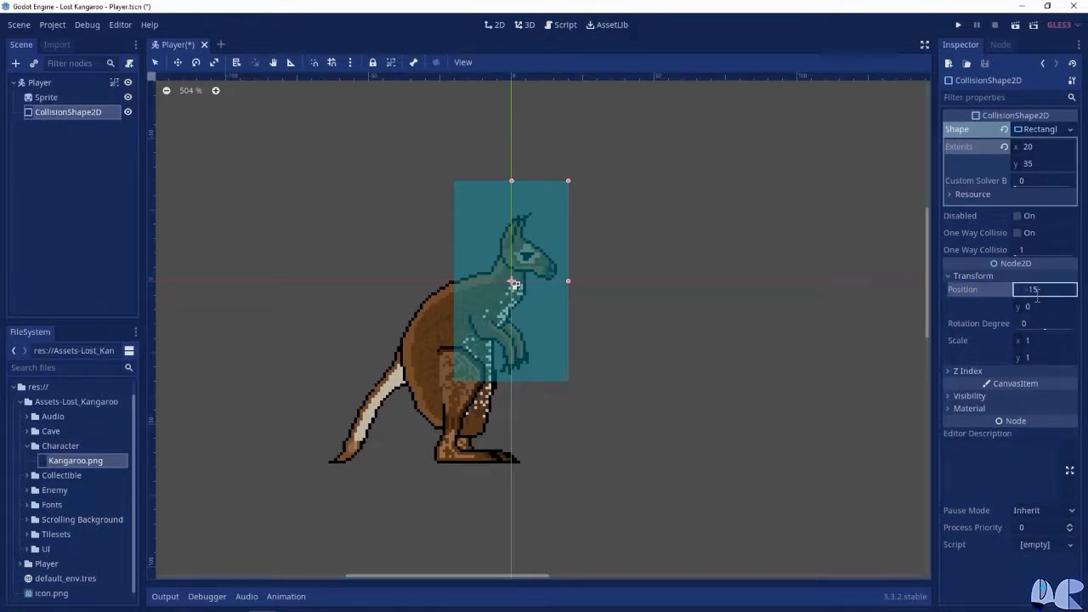
key(Tab)
text(28)
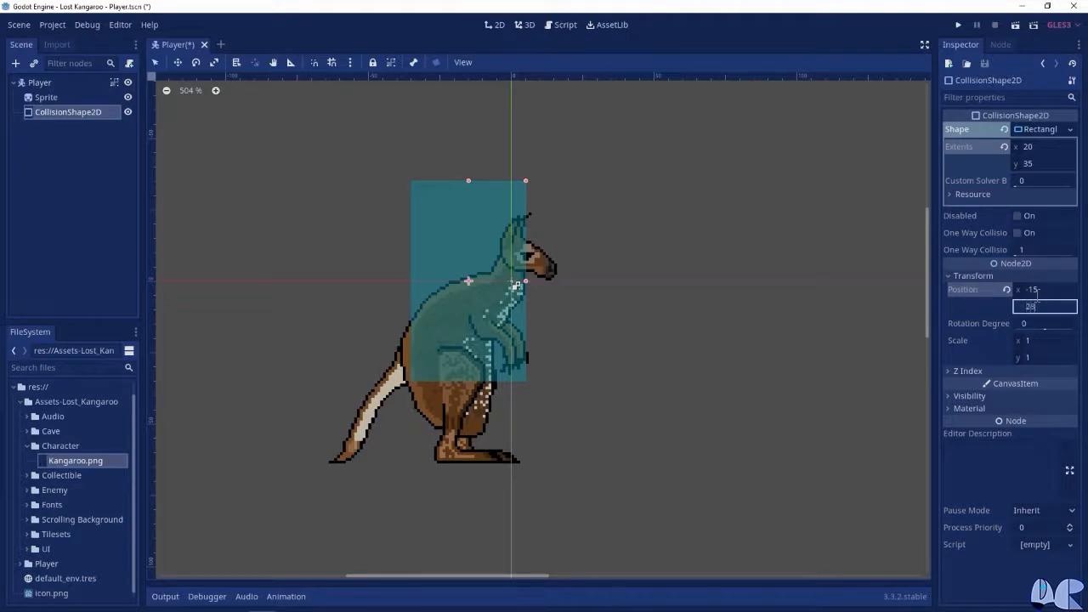
key(Return)
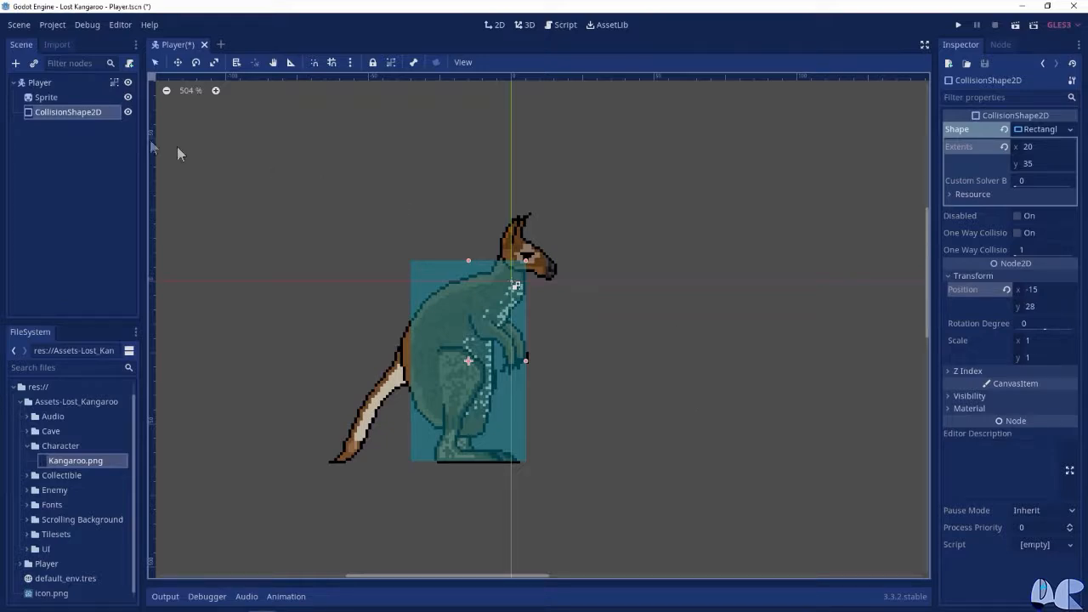
Add an AnimationPlayer node as a child of Player
click(48, 83)
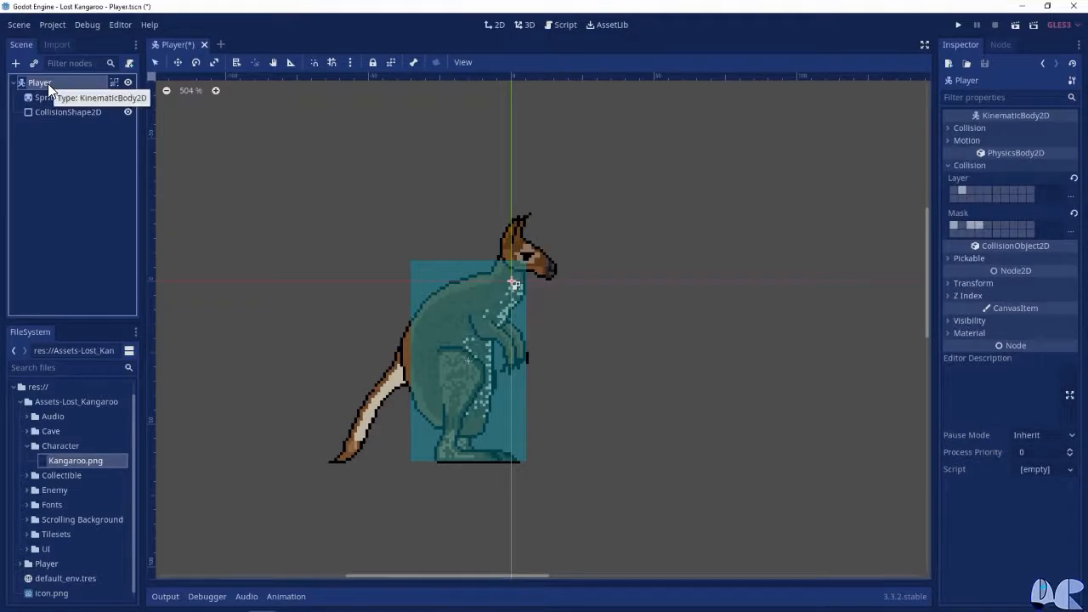
click(16, 64)
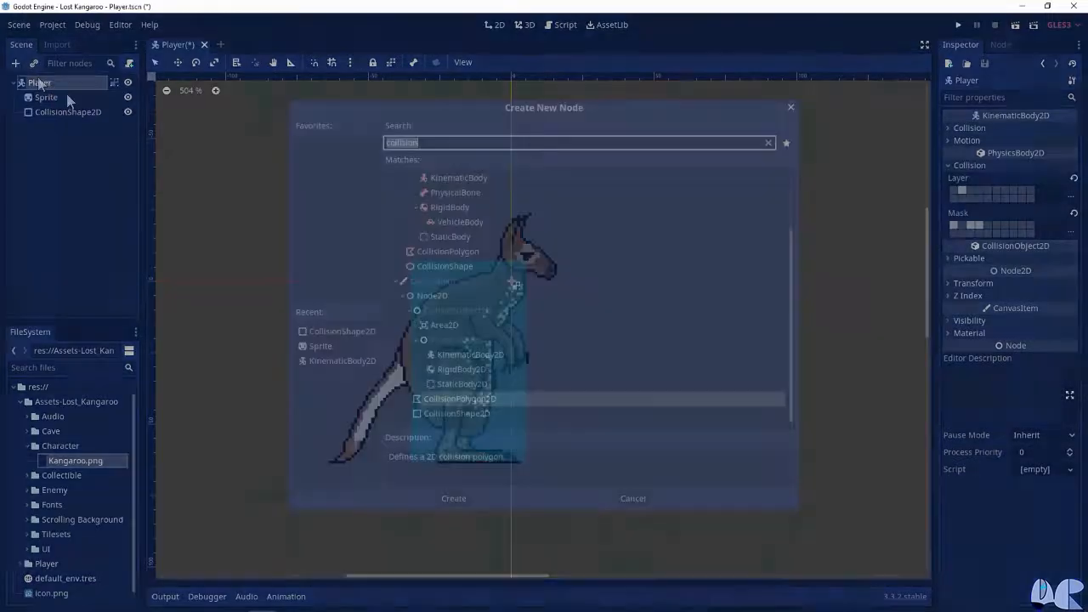
text(animation)
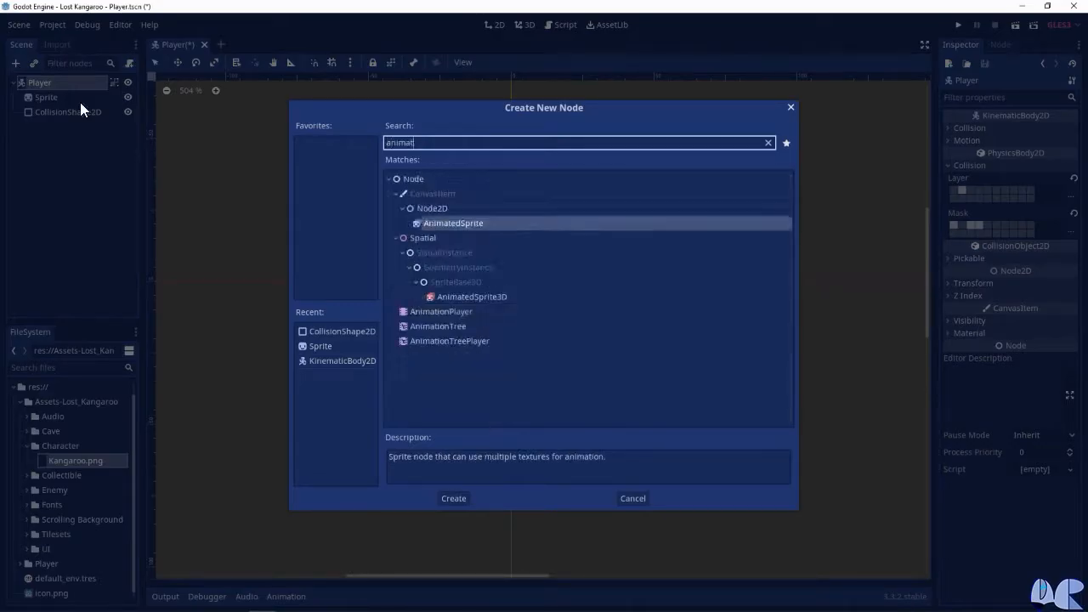
click(452, 498)
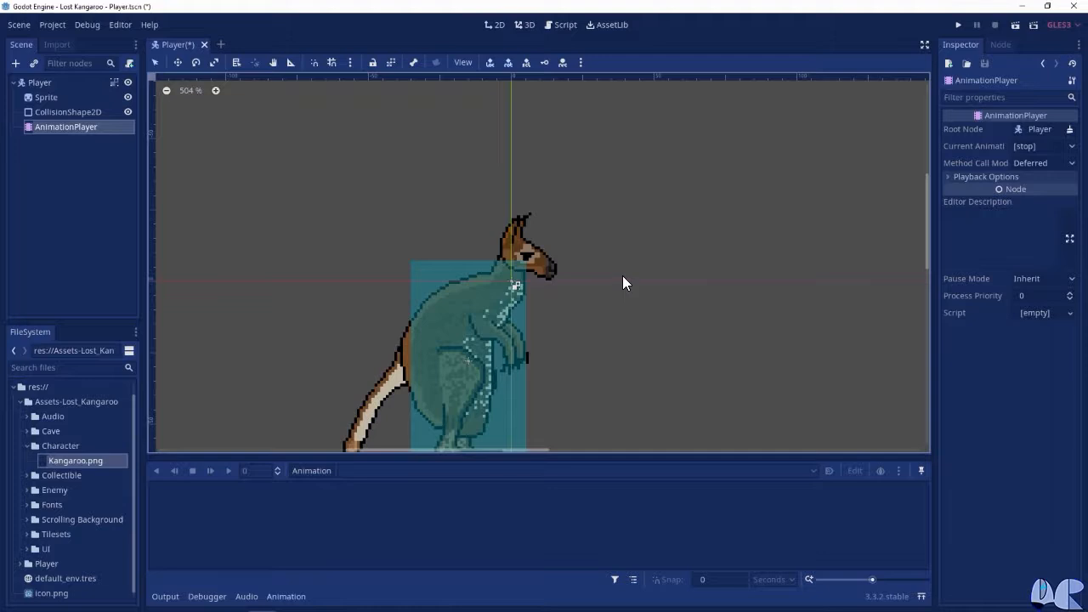
Create a new animation named idle and set its length to 0.4 seconds
click(328, 470)
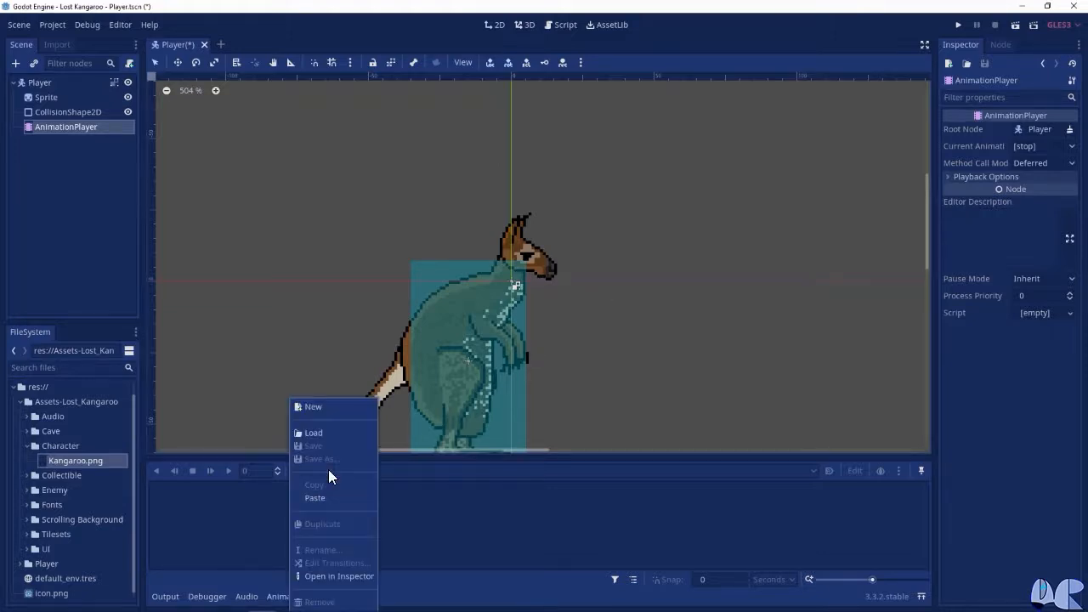
click(320, 405)
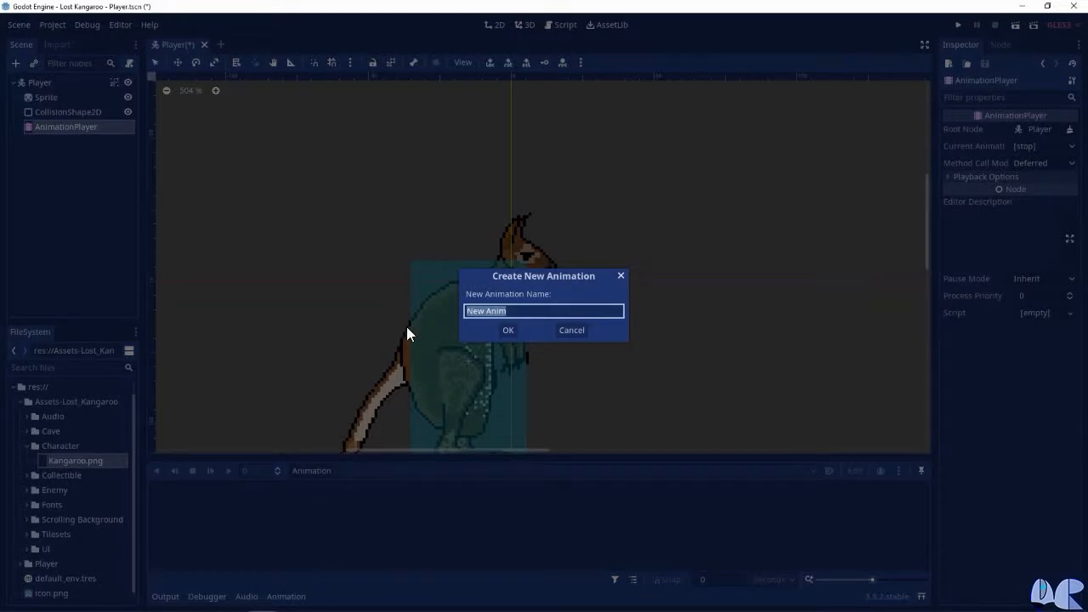
text(idle)
key(Return)
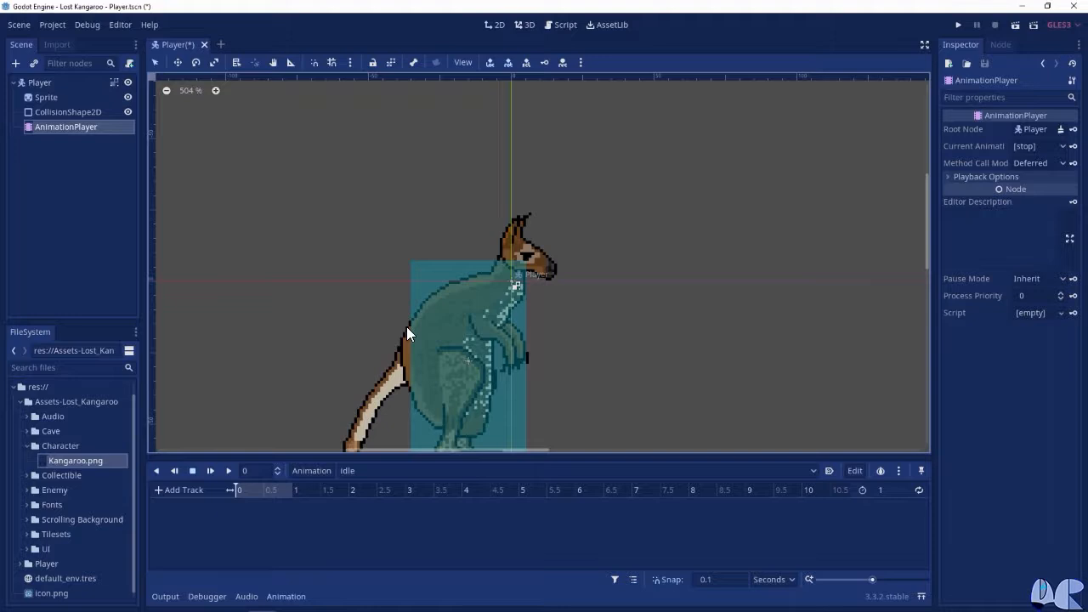
click(881, 490)
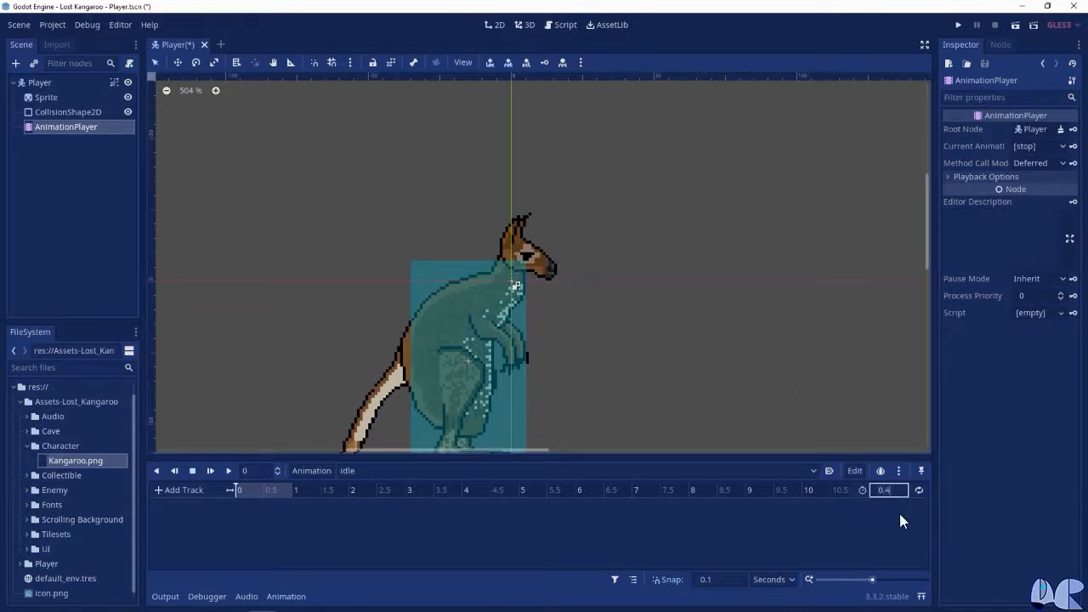
key(Return)
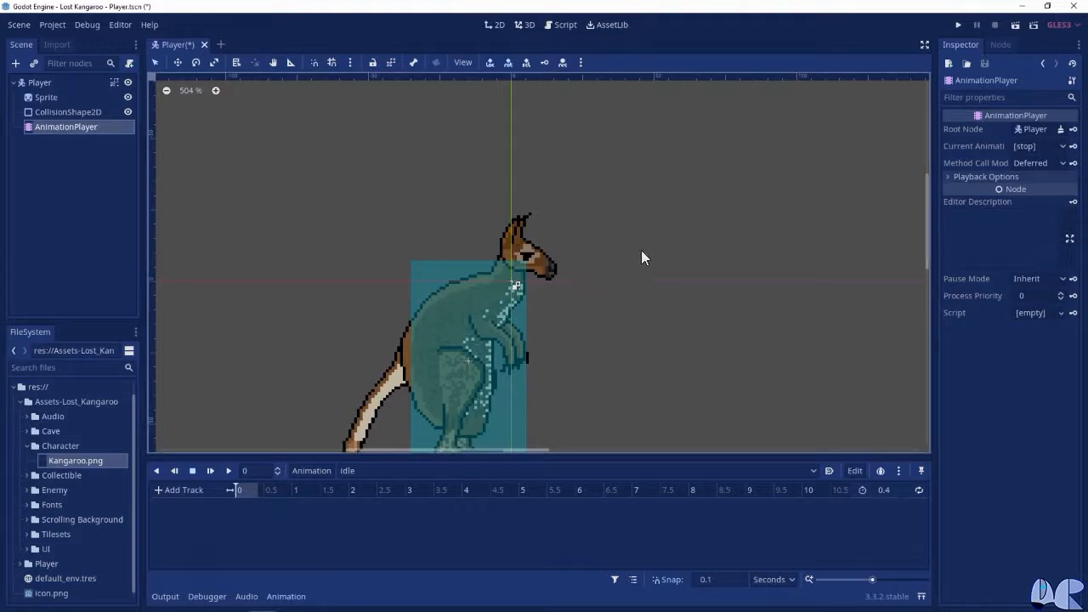
Key the Sprite's Frame property at frame 0 at the start of the idle animation, creating a new track without Bezier curves
click(35, 97)
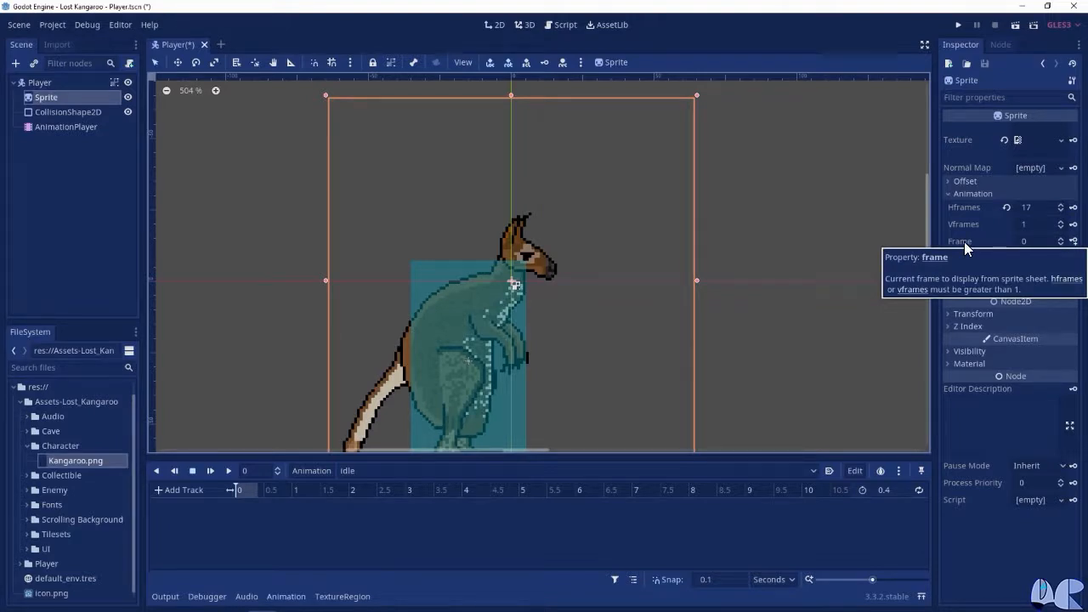
click(1073, 241)
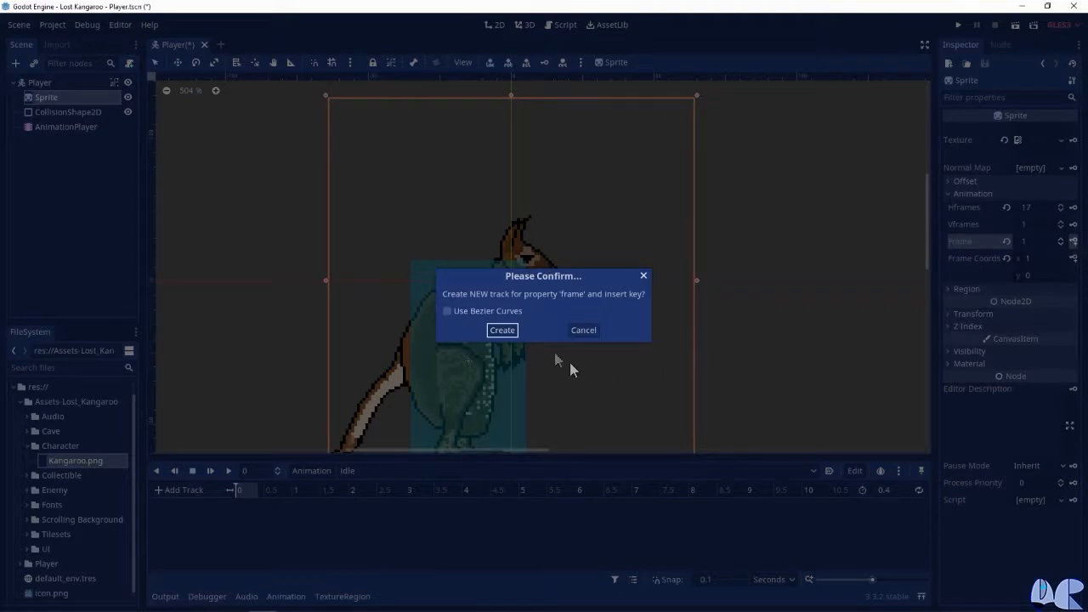
click(503, 330)
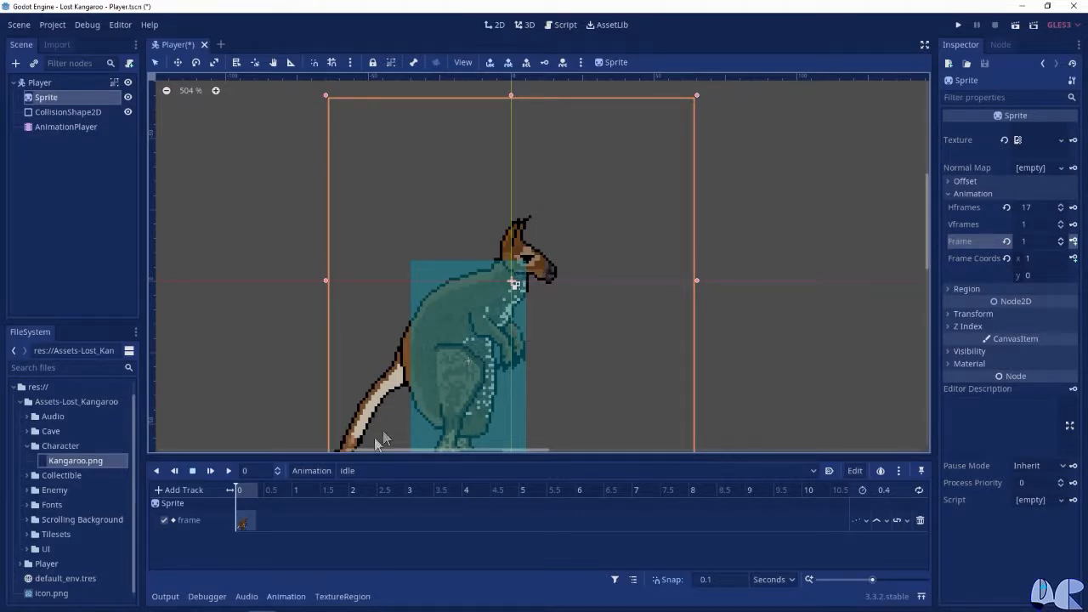
Key the Sprite's Frame property at frame 1 at 0.2 seconds in the idle animation
click(251, 470)
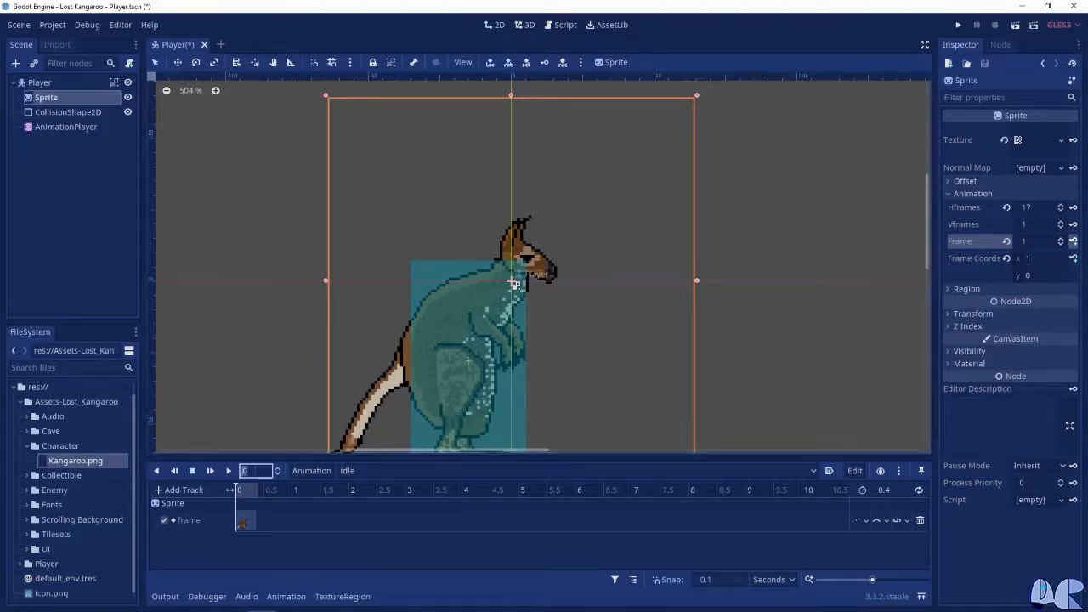
text(0.2)
key(Return)
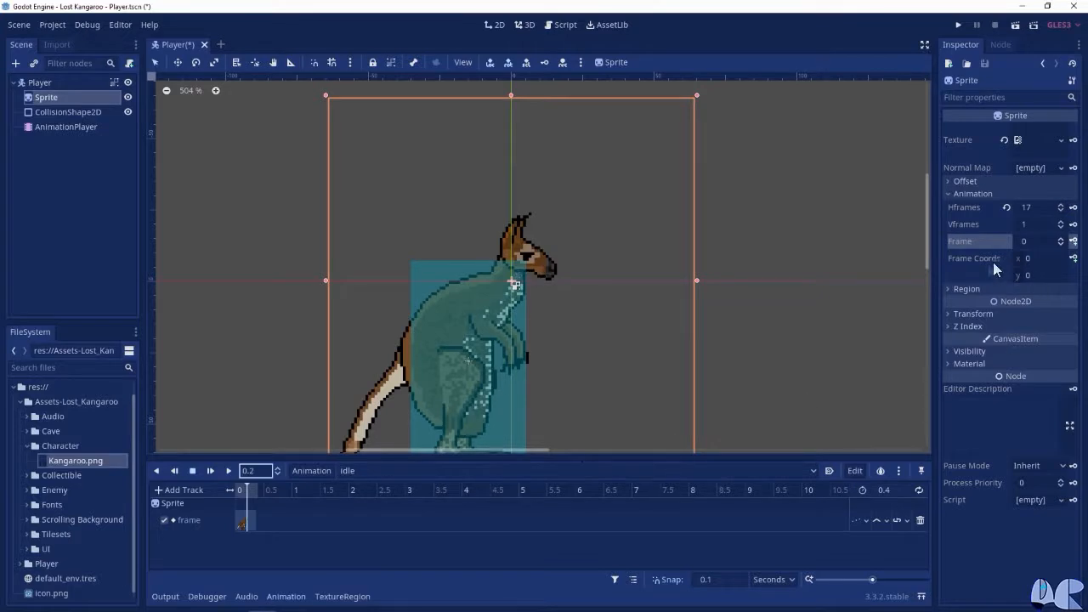
click(1029, 241)
text(1)
key(Return)
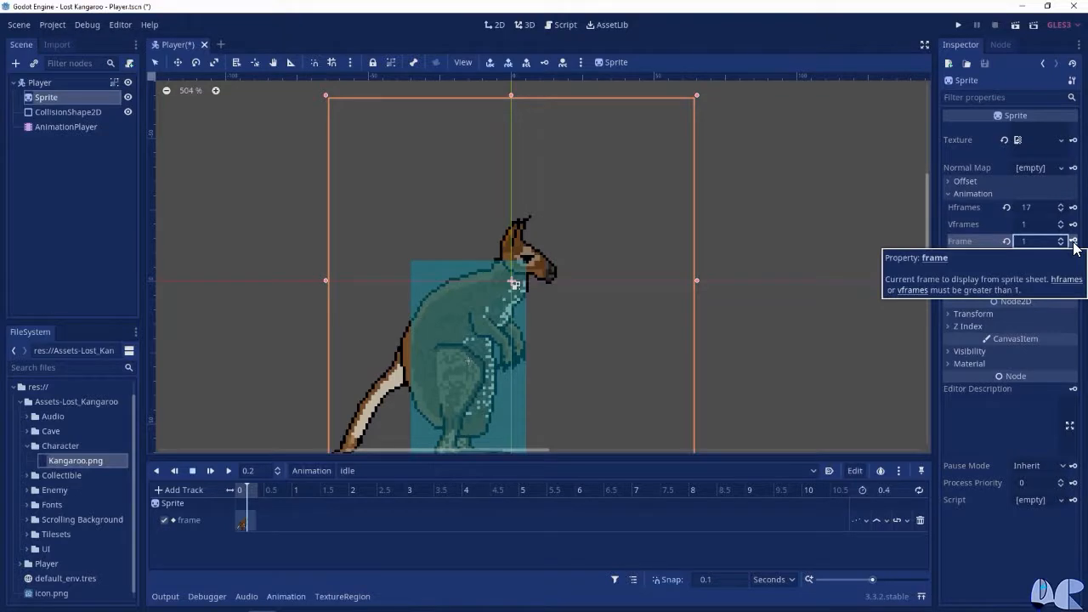
click(1074, 243)
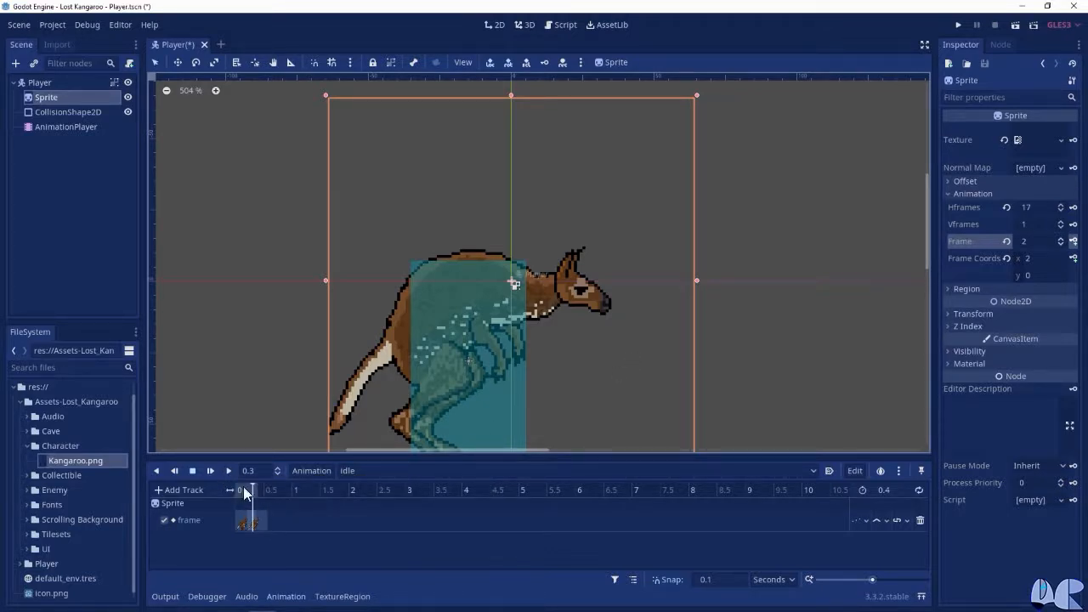
Play the idle animation from the beginning to check the kangaroo's movement, and stop the playback
drag(243, 486, 213, 493)
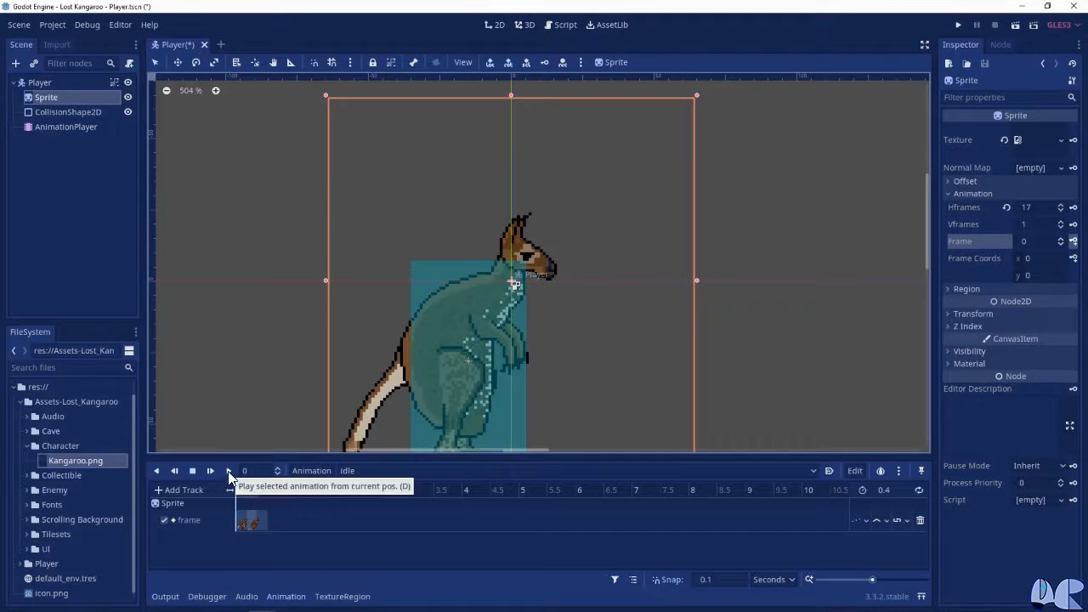
click(228, 471)
scroll(561, 384, down, 1)
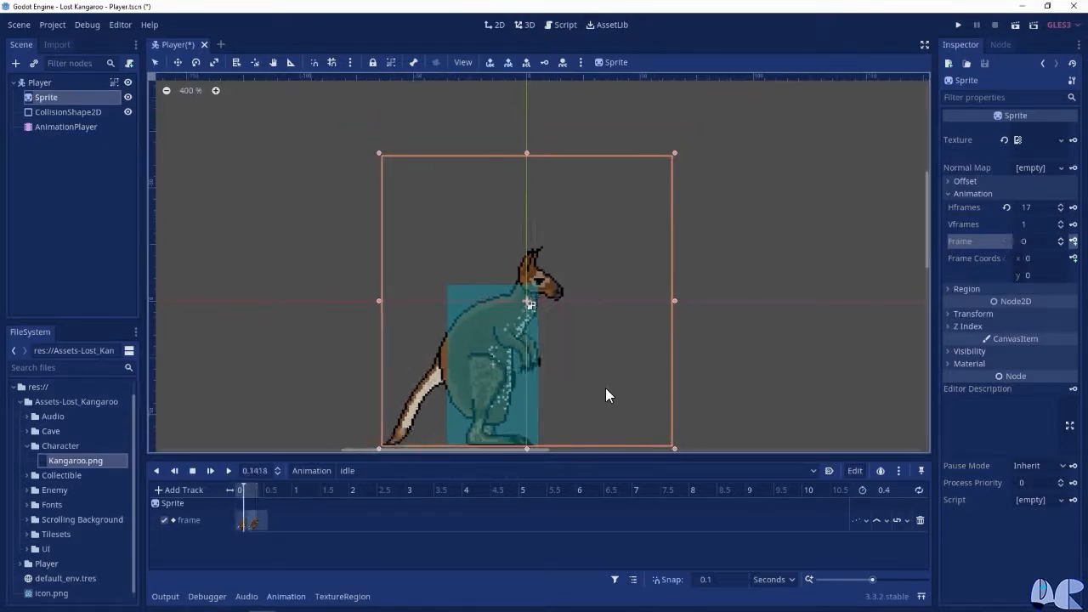
scroll(615, 344, up, 1)
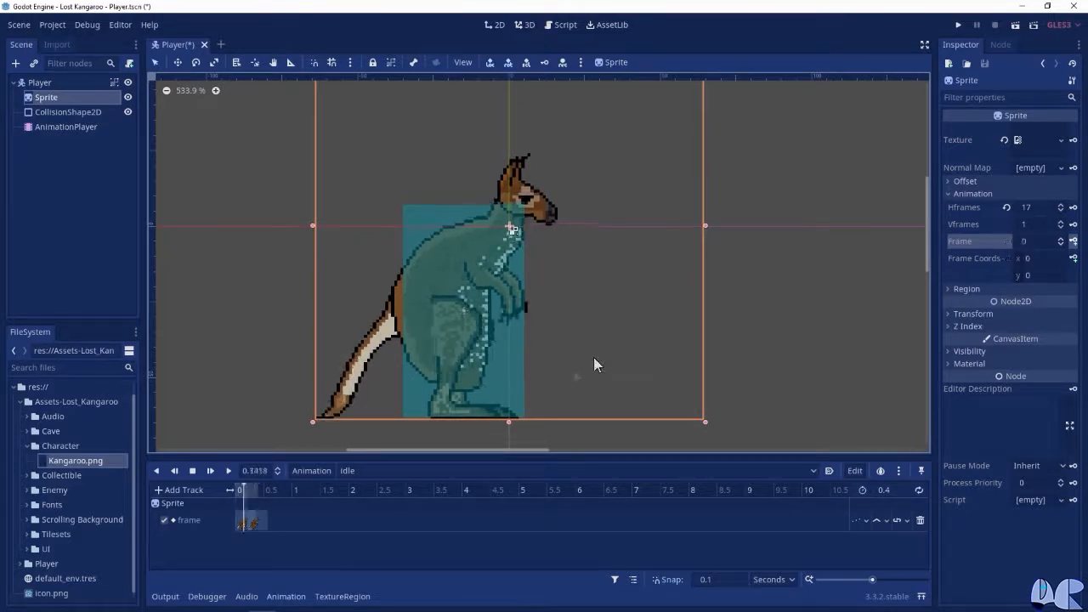
click(193, 471)
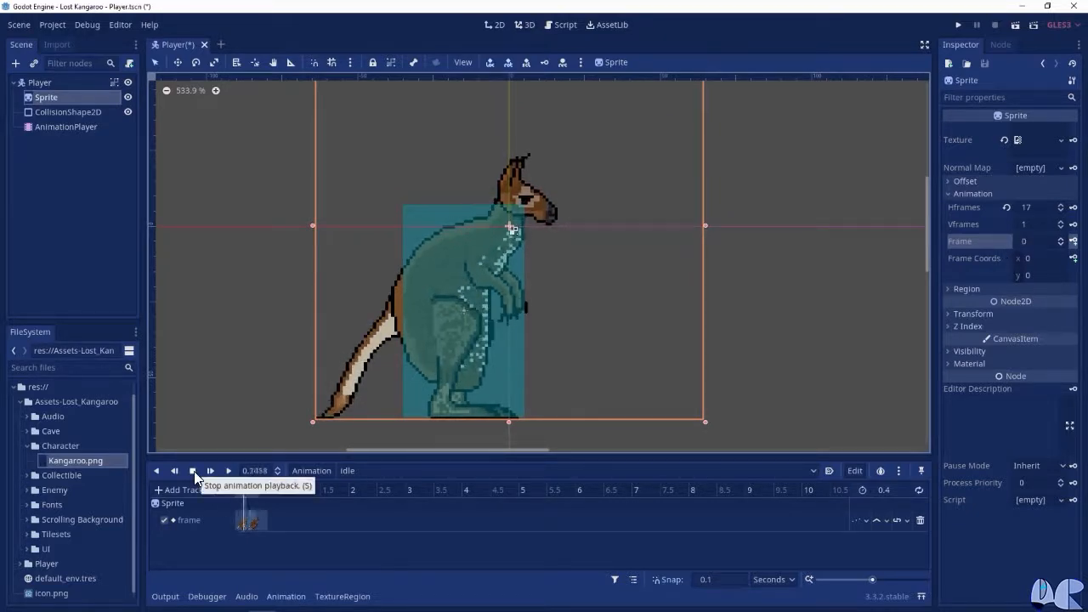
click(194, 471)
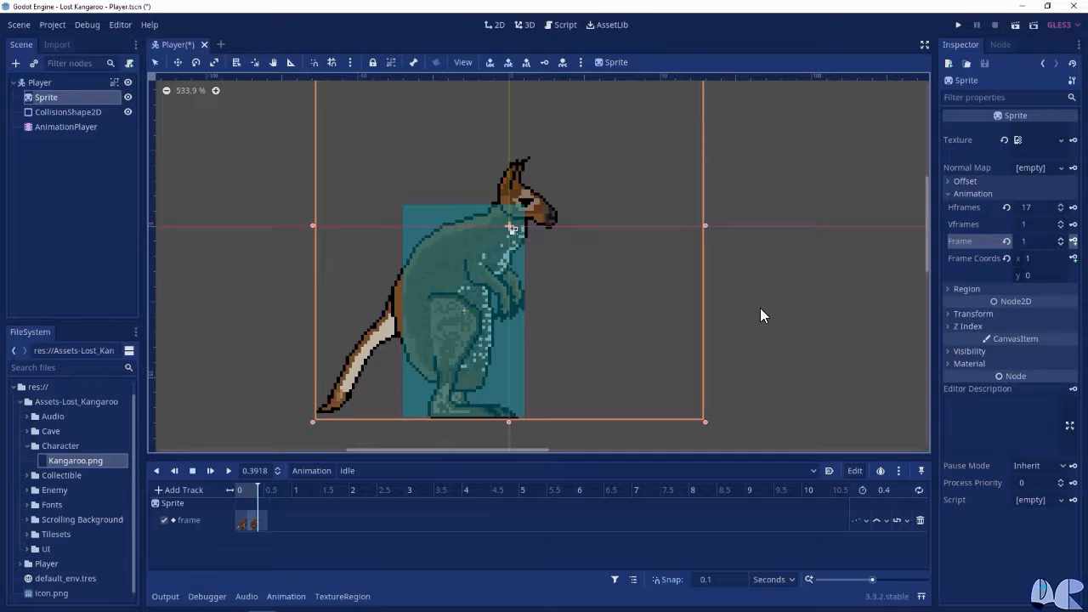
Create a new animation named run and set its length to 0.4 seconds
click(308, 471)
click(322, 409)
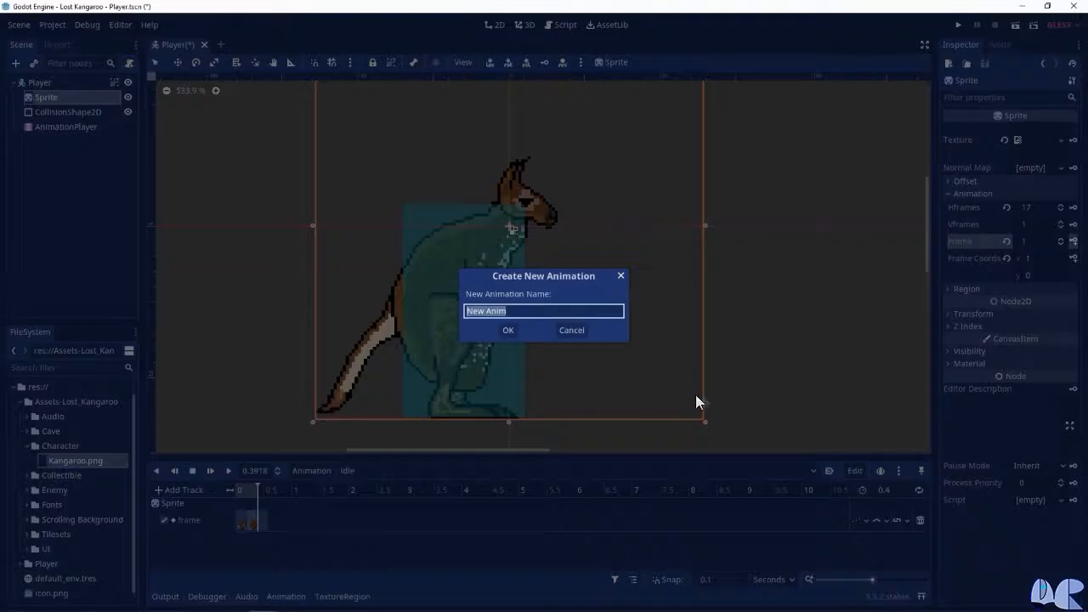
text(run)
click(507, 331)
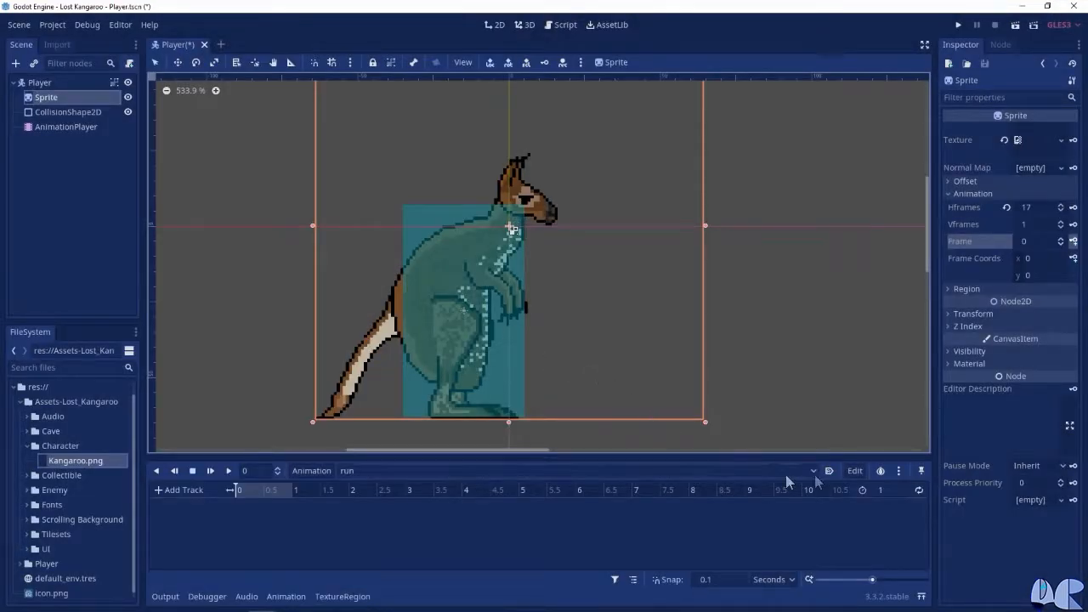
click(881, 490)
text(0.4)
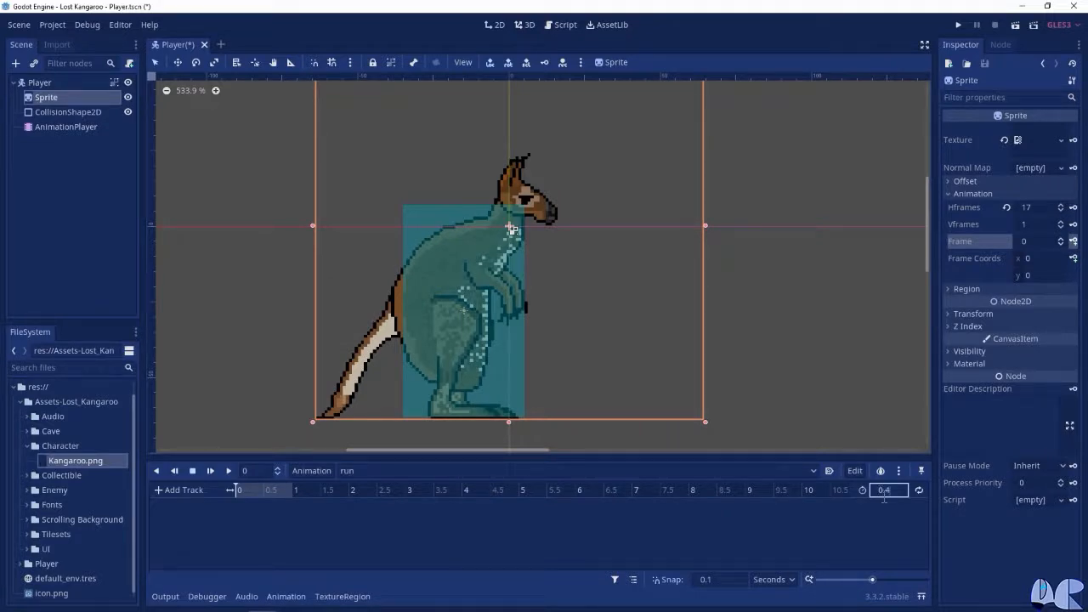
key(Return)
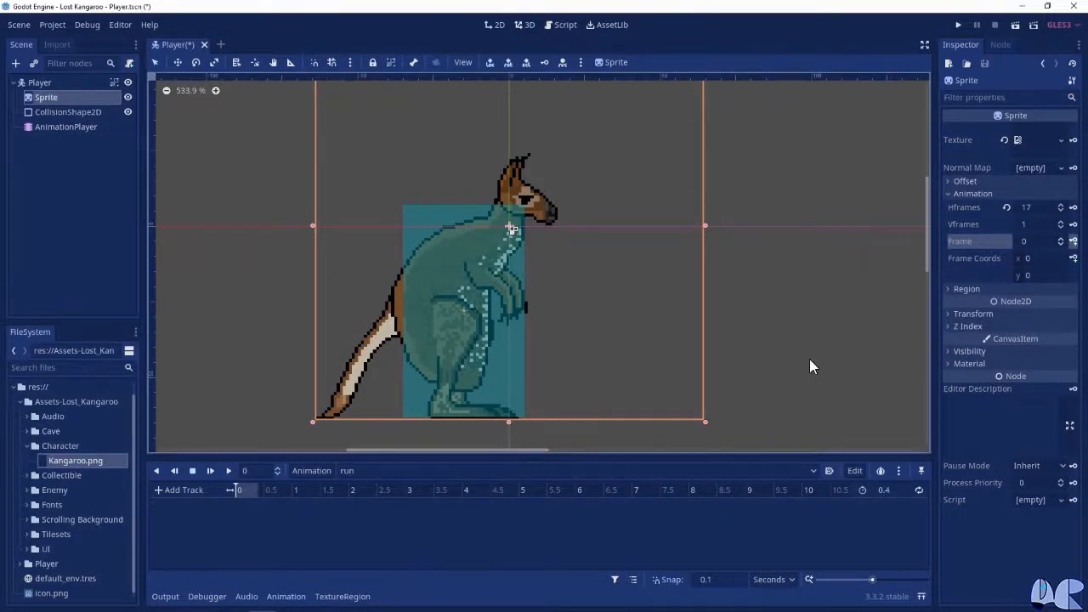
Key the Sprite's Frame property at frame 2 at the start of the run animation, creating a new track
click(249, 490)
drag(248, 489, 223, 492)
click(1035, 241)
text(2)
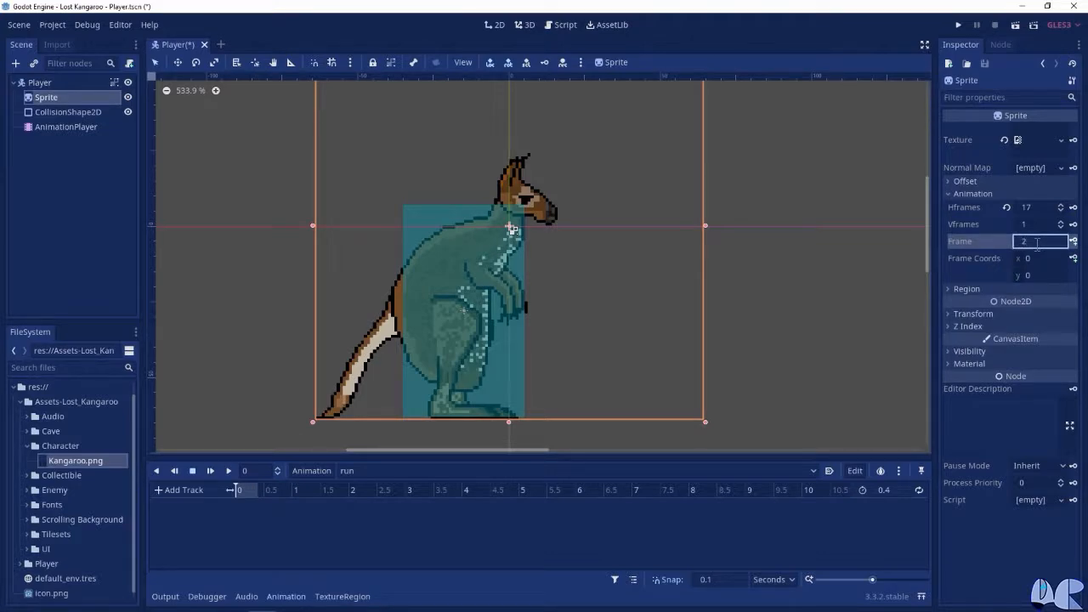
key(Return)
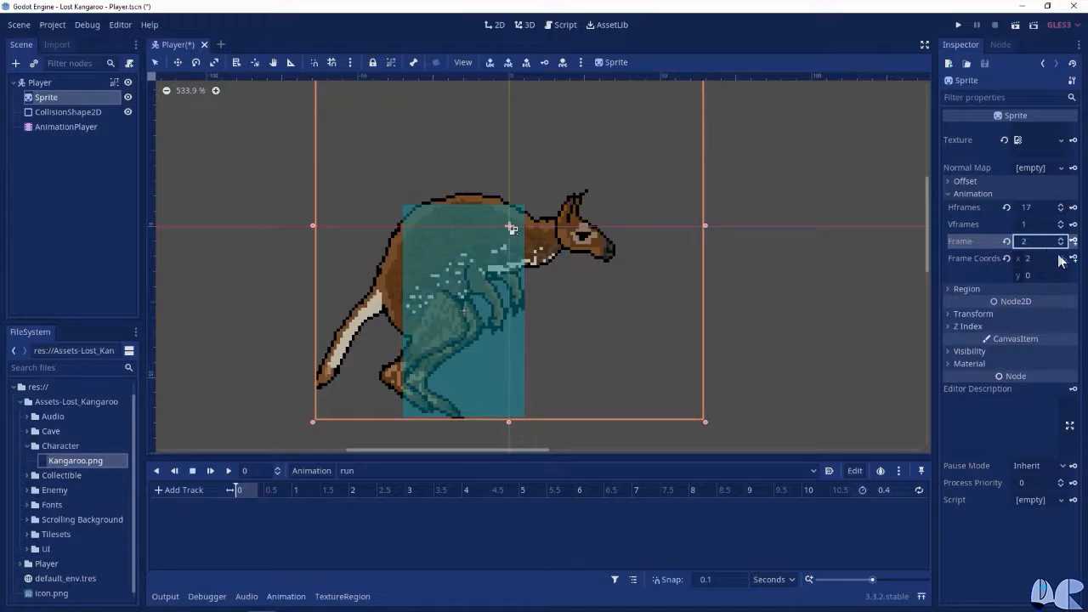
click(1072, 242)
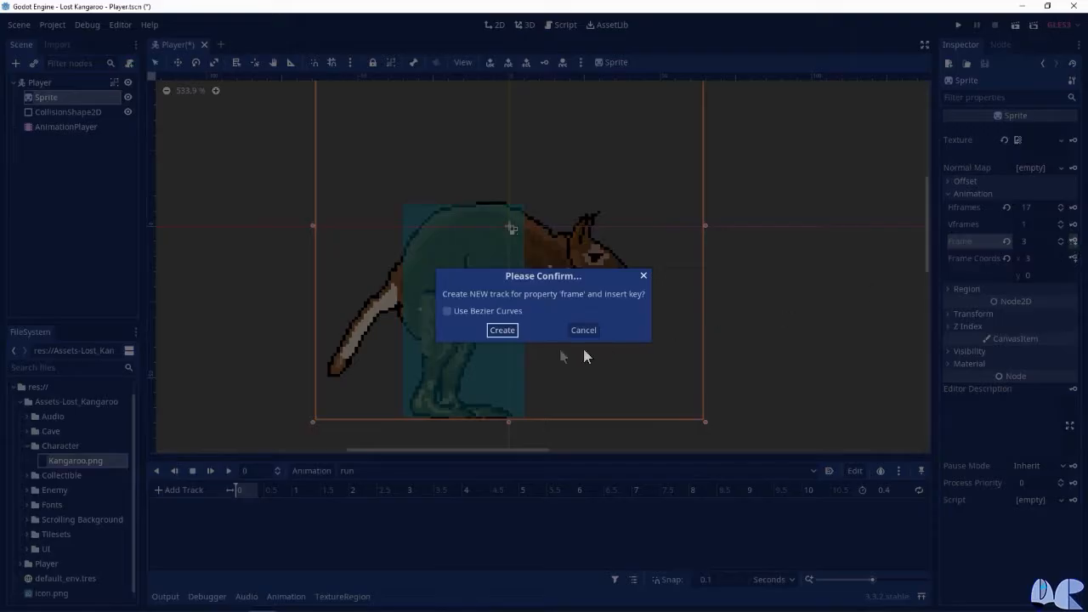
click(500, 330)
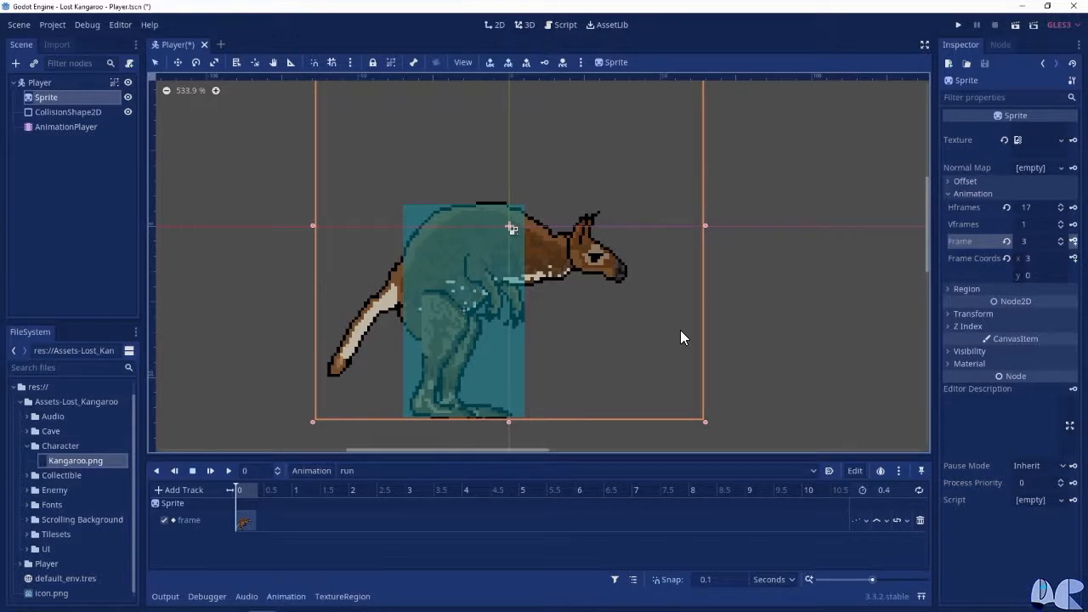
Key the Sprite's Frame property in the run animation: frame 3 at 0.1 seconds, frame 4 at 0.2 and frame 5 at 0.3
click(258, 471)
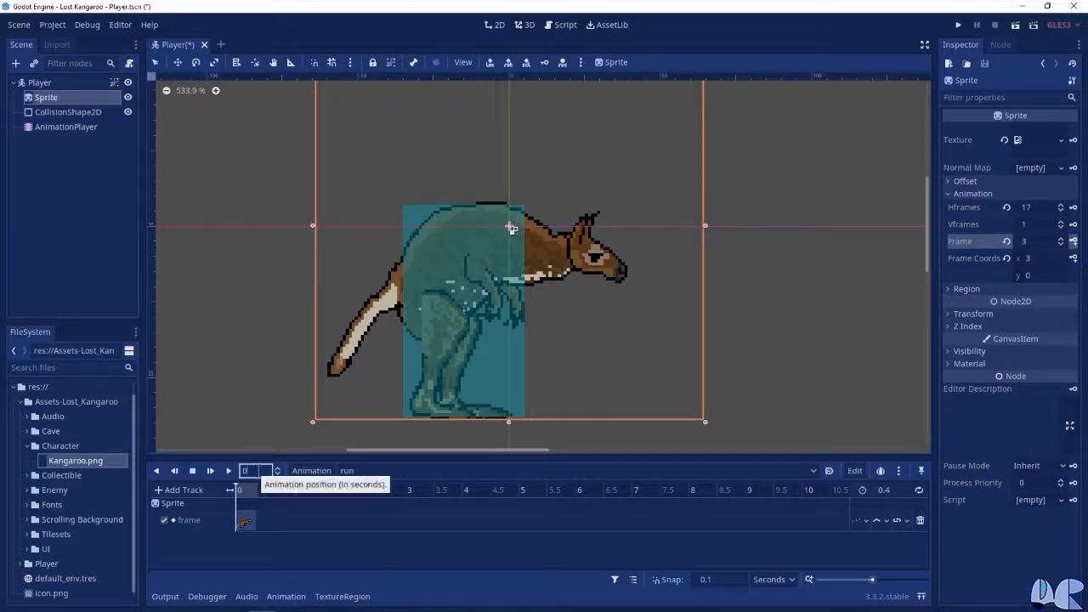
text(.1)
key(Return)
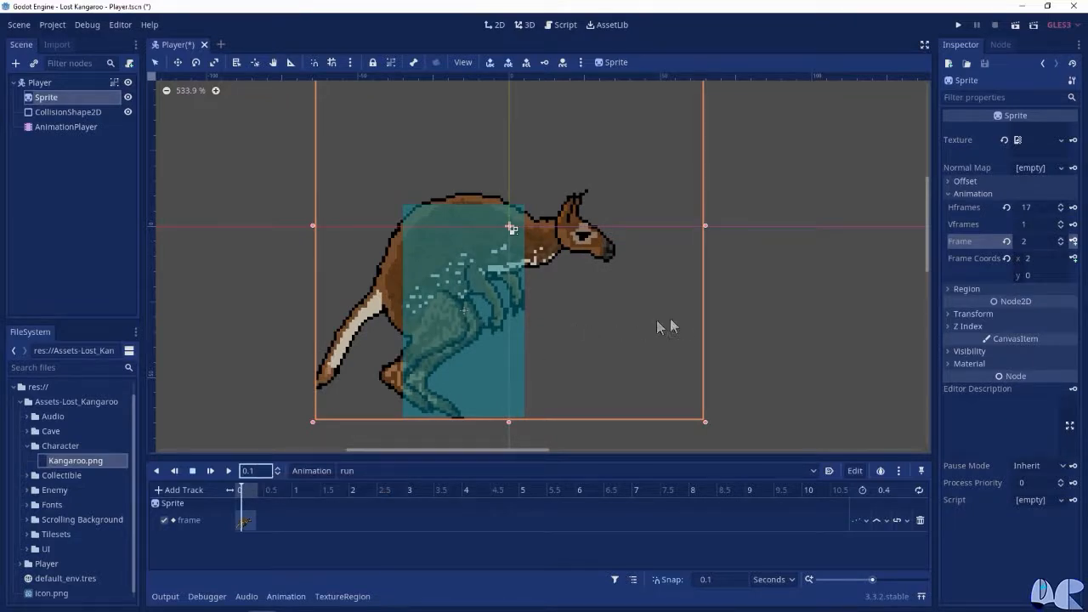
click(1031, 242)
text(3)
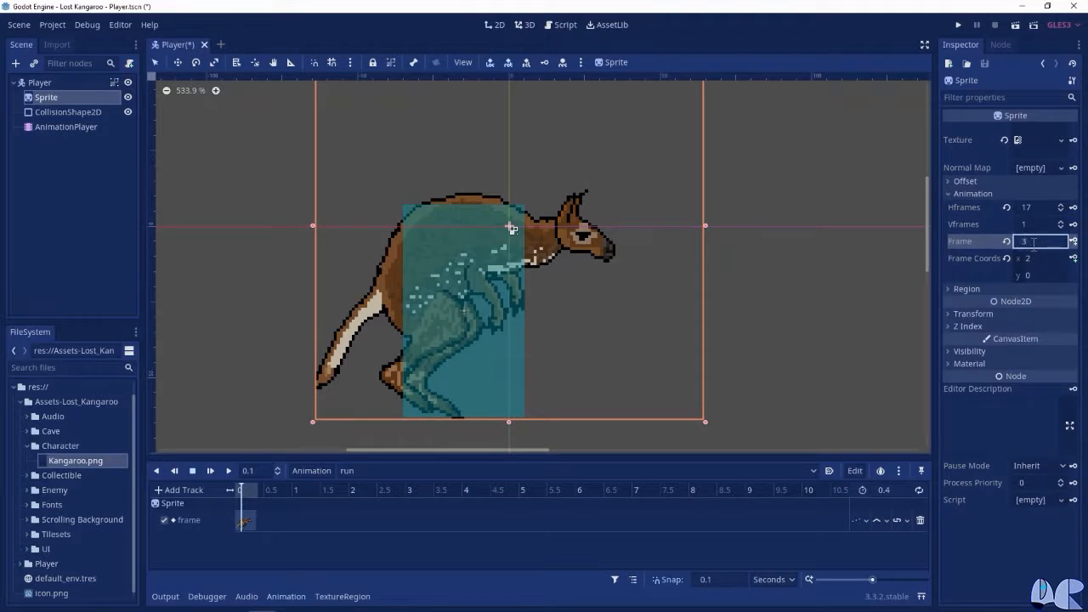
key(Return)
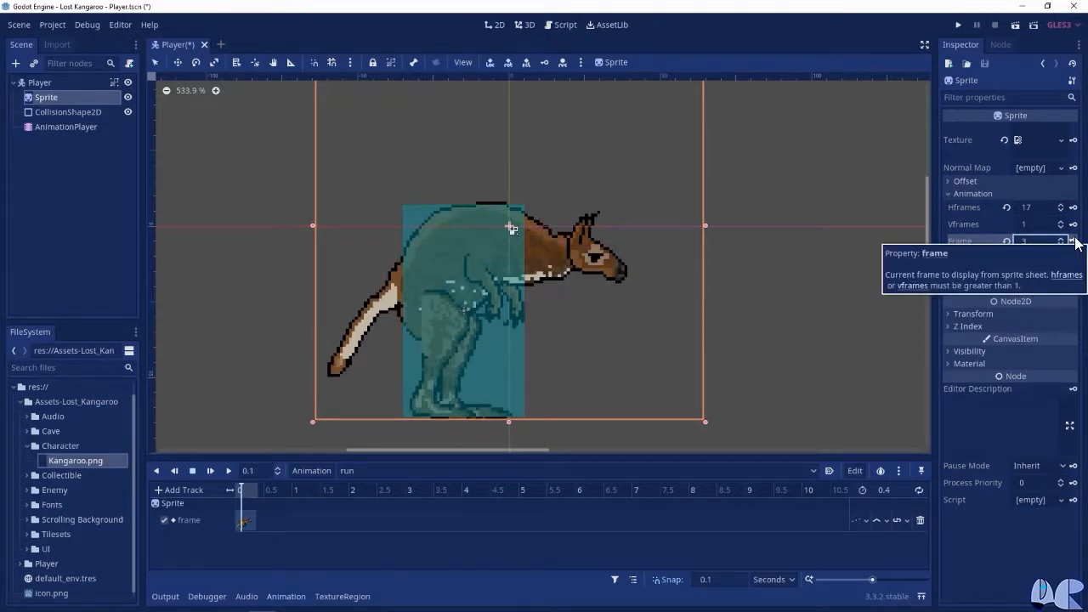
click(1074, 242)
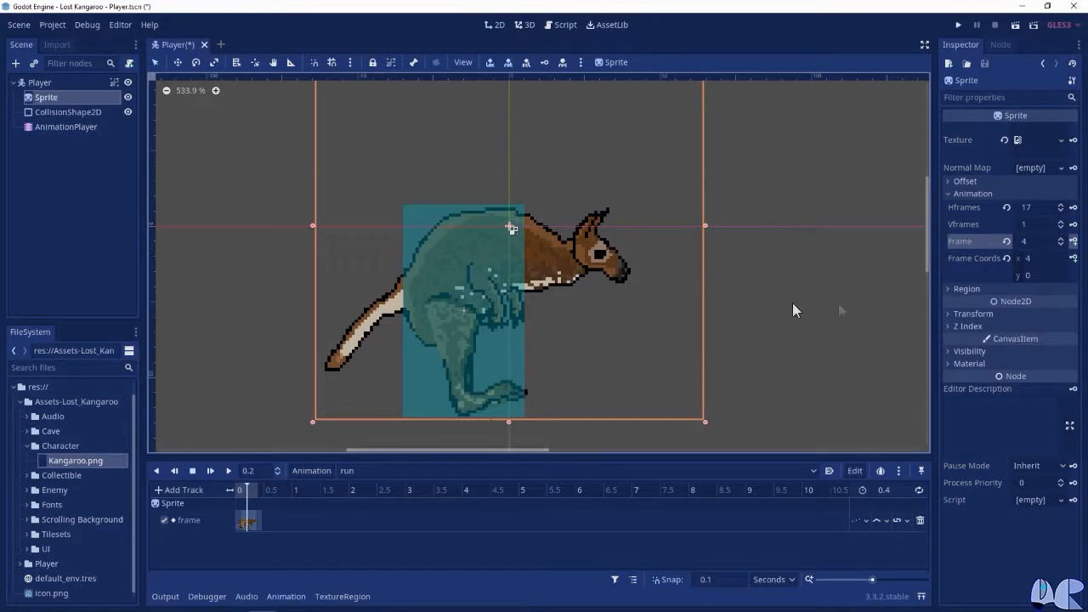
click(1073, 241)
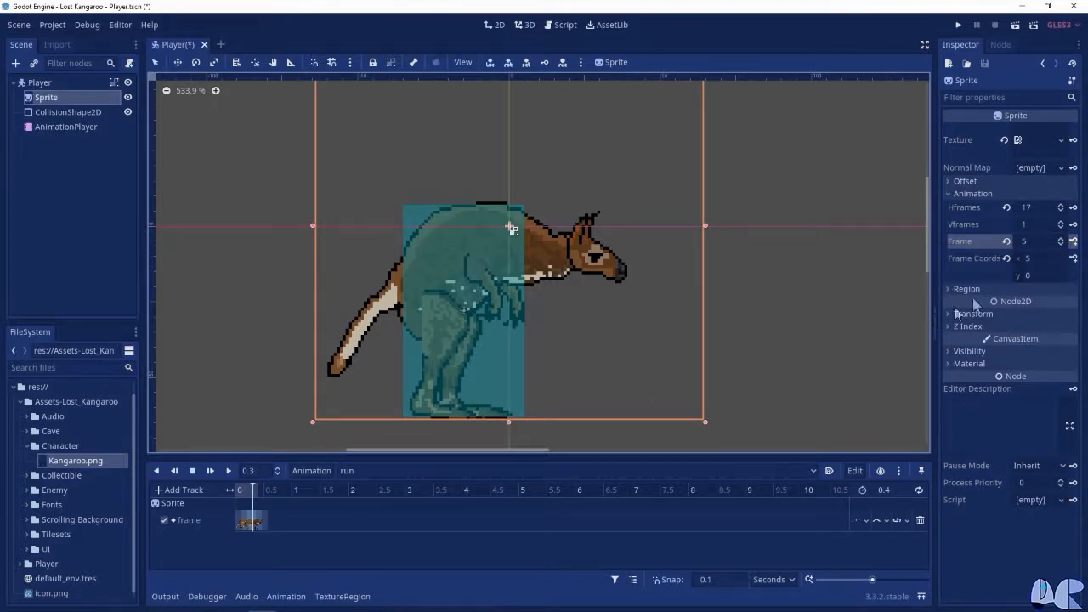
click(1074, 242)
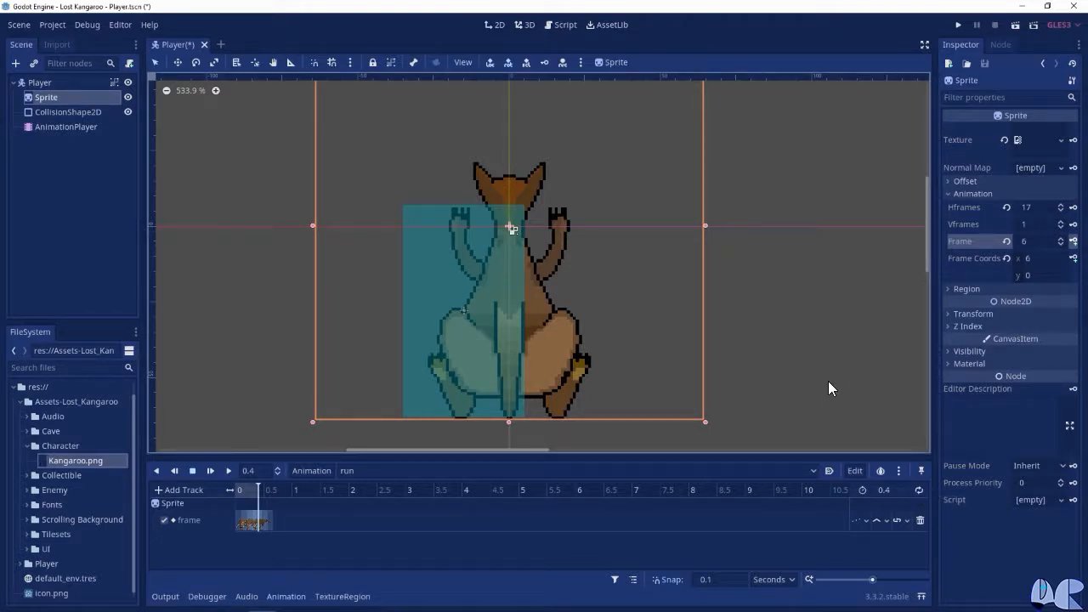
Play the run animation from the beginning to check the movement, stop it, and return the playhead to the start
click(247, 491)
drag(246, 491, 225, 495)
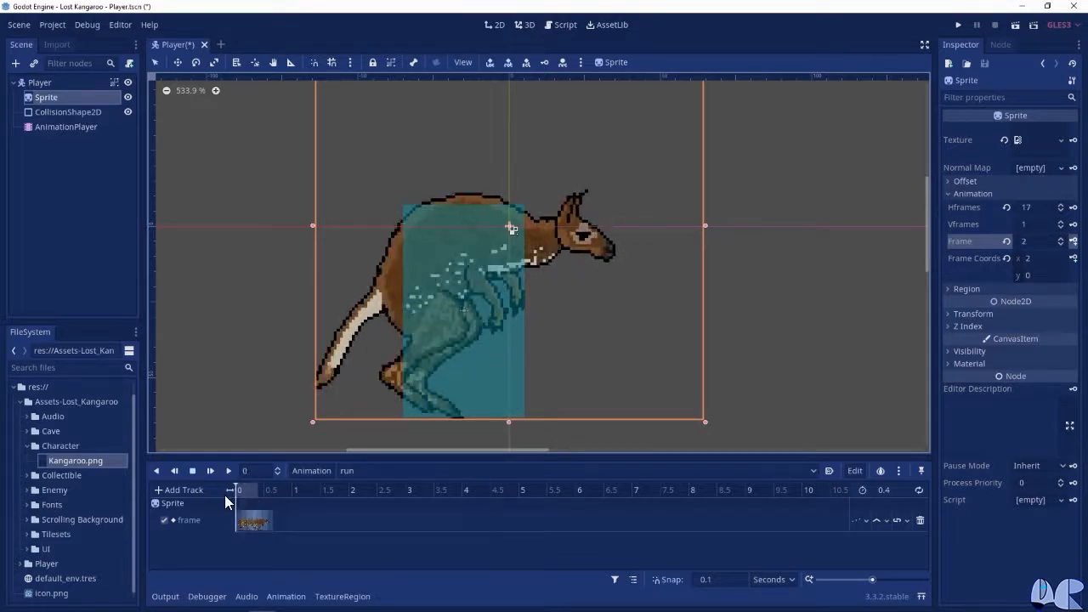
click(227, 470)
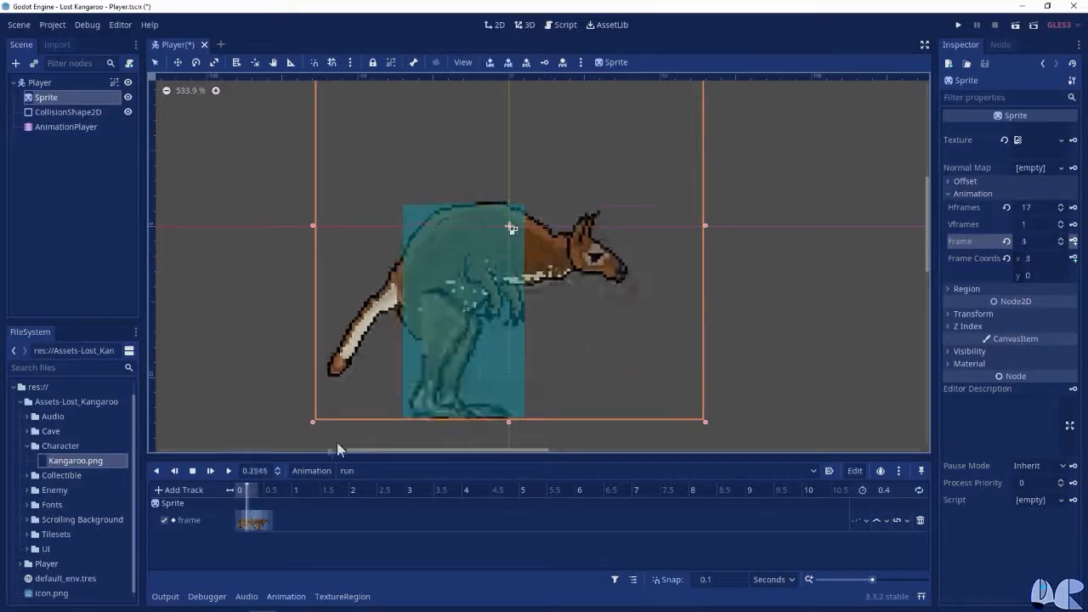
click(192, 471)
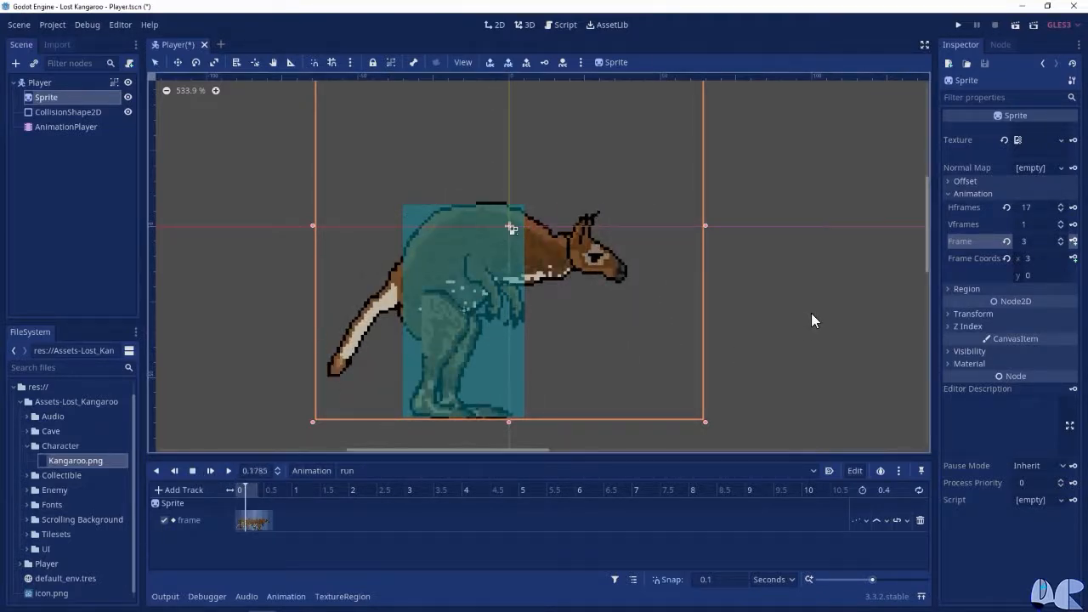
click(231, 493)
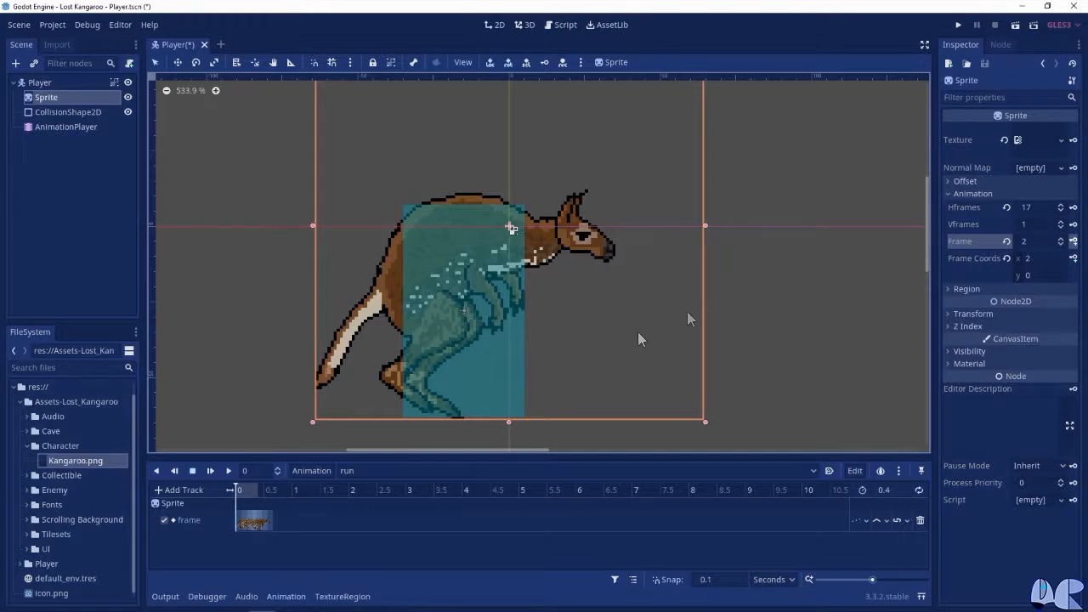
Create a new animation named jump and set its length to 0.4 seconds
click(320, 470)
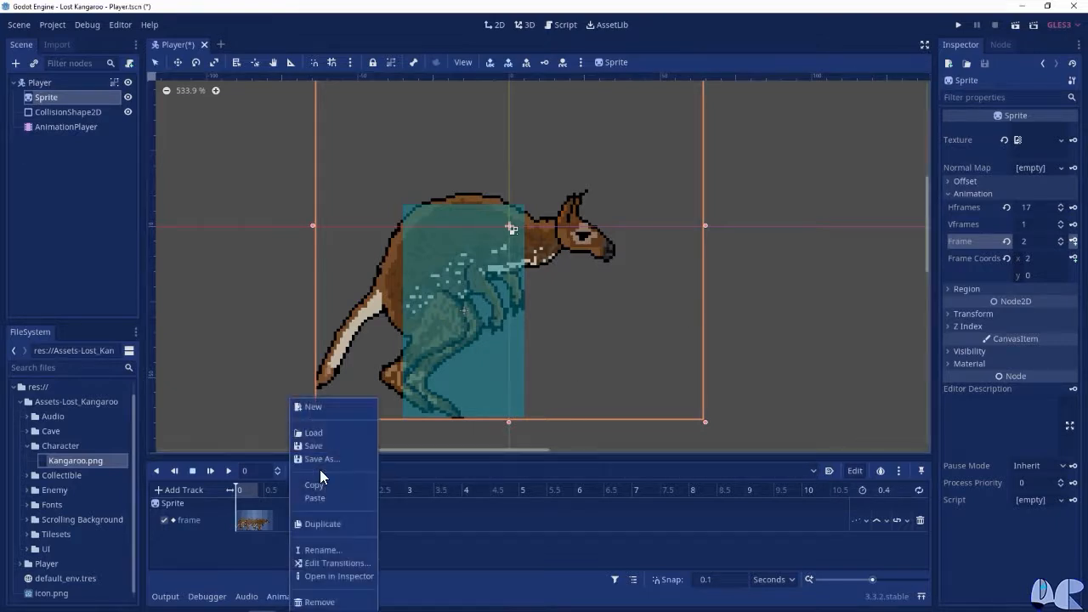
click(327, 406)
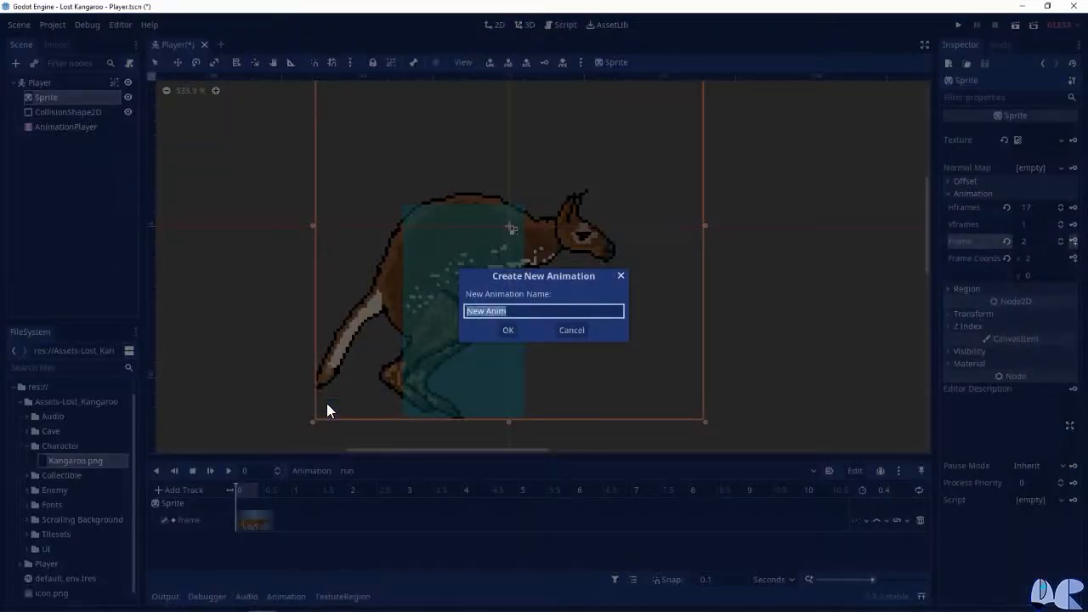
text(jump)
click(507, 330)
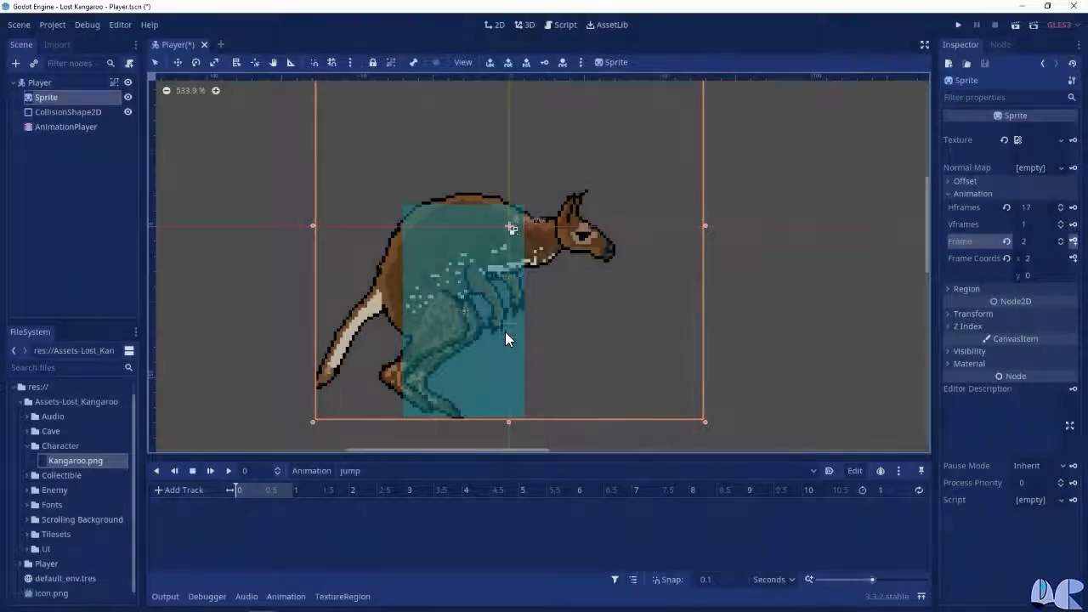
click(884, 491)
text(0.4)
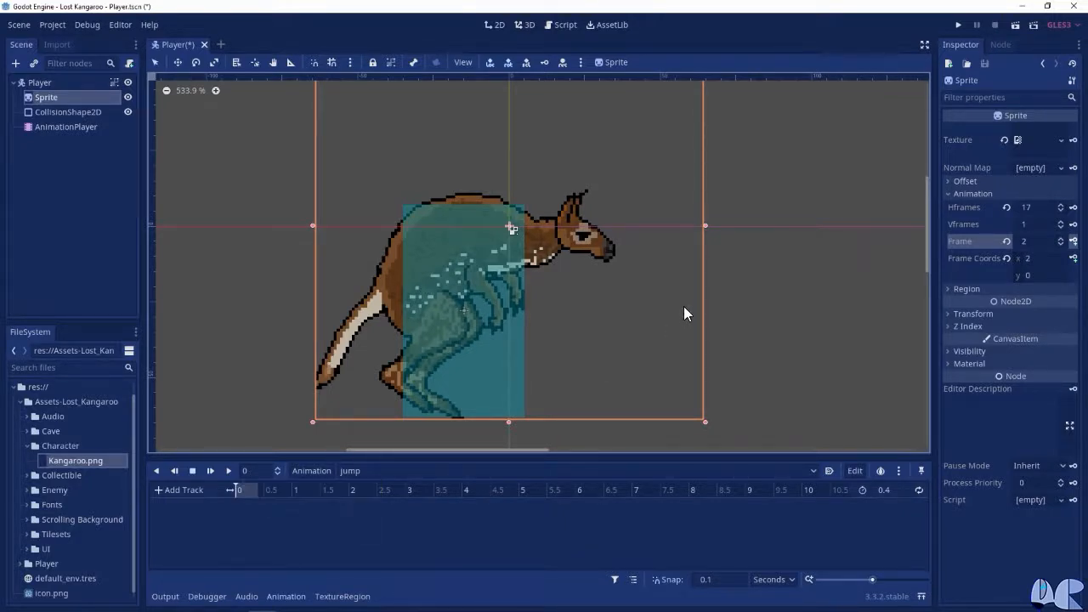
Key the Sprite's Frame property at frame 9 at the start of the jump animation, creating a new track
click(1037, 244)
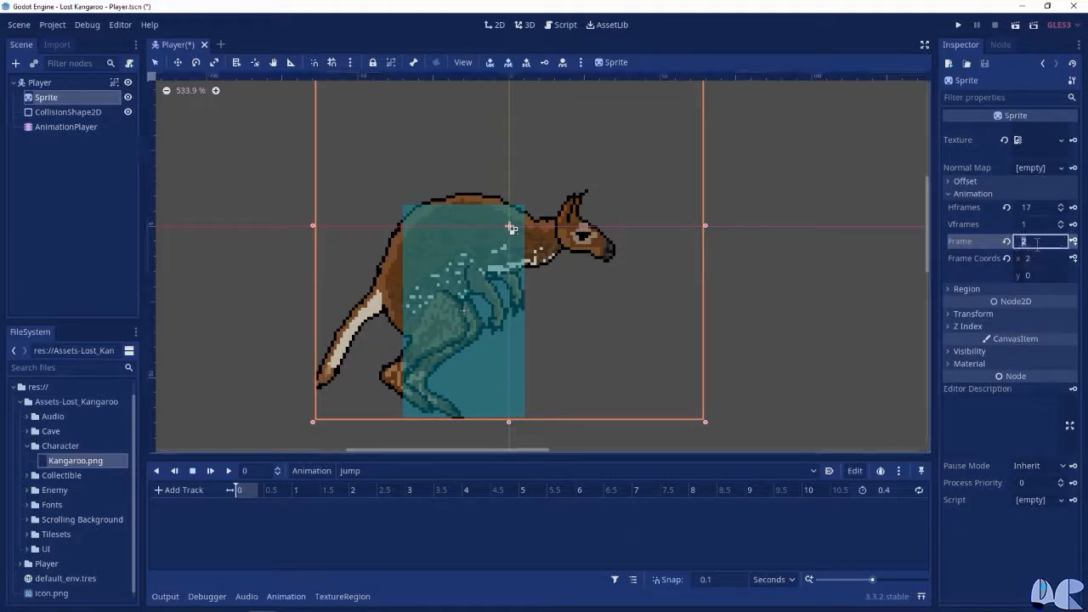
text(9)
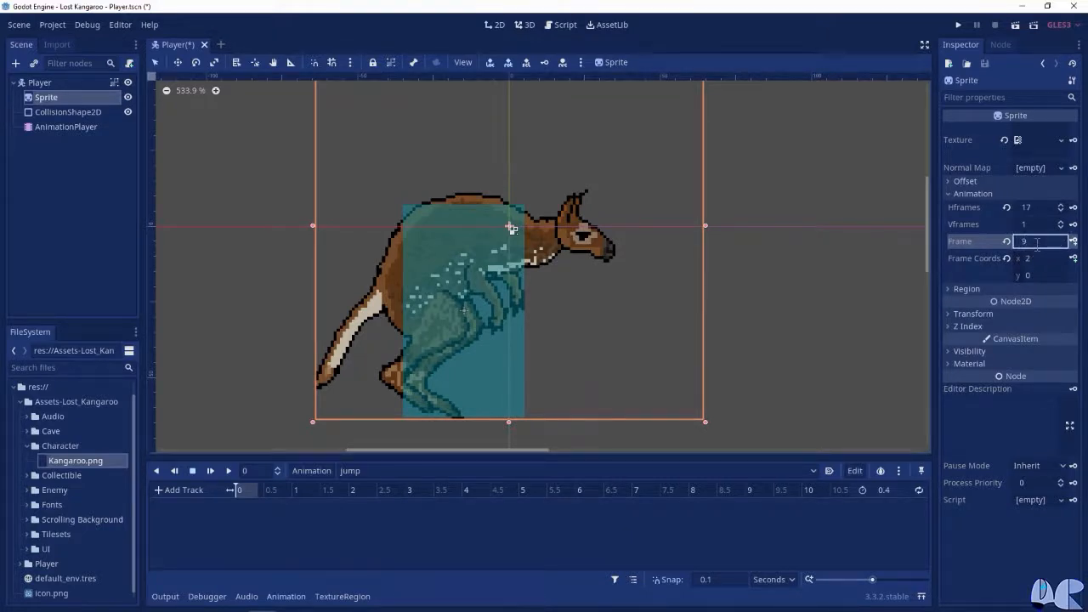
key(Return)
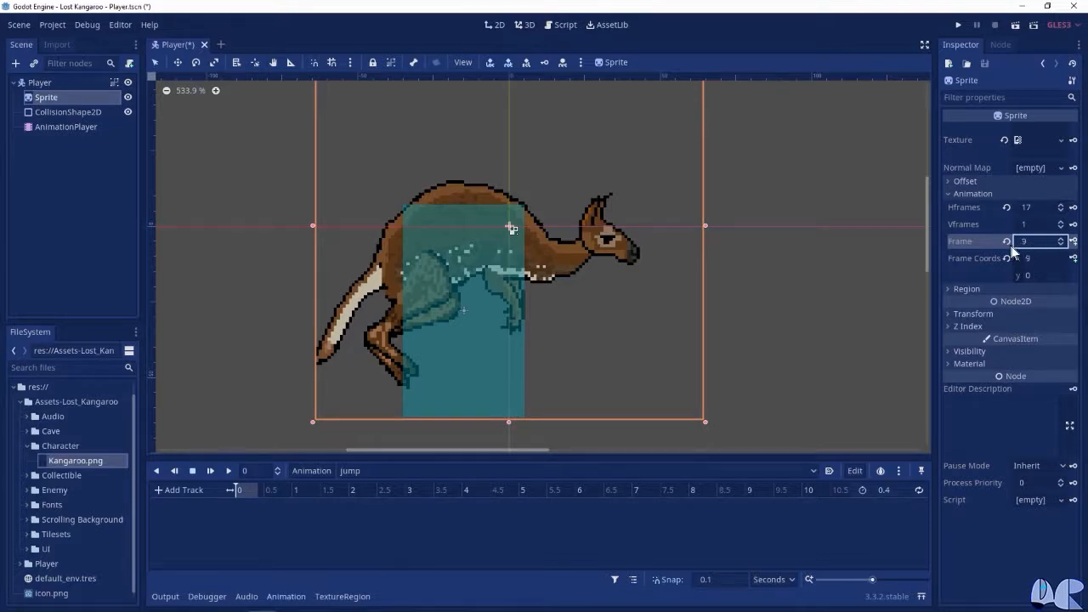
click(1074, 241)
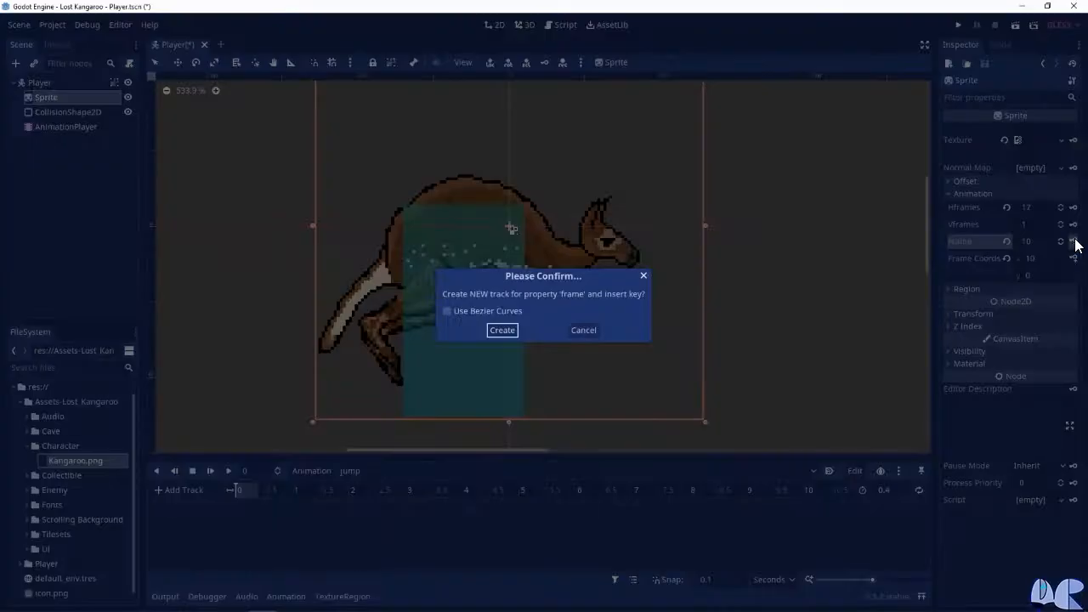
click(502, 331)
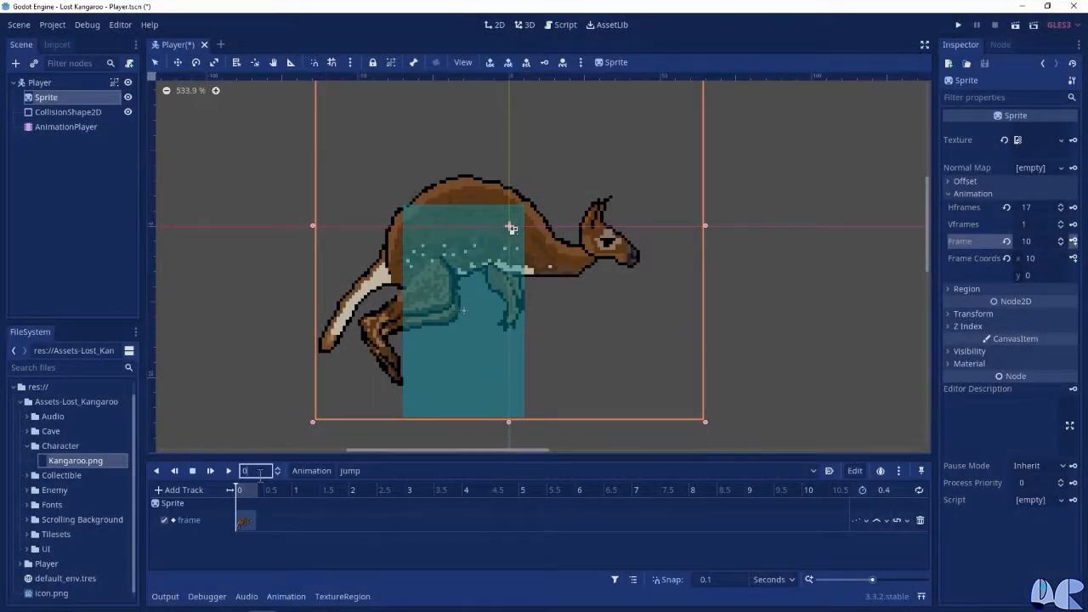
Key the Sprite's Frame property in the jump animation: frame 10 at 0.1 seconds, frame 11 at 0.2 and frame 12 at 0.3
text(.1)
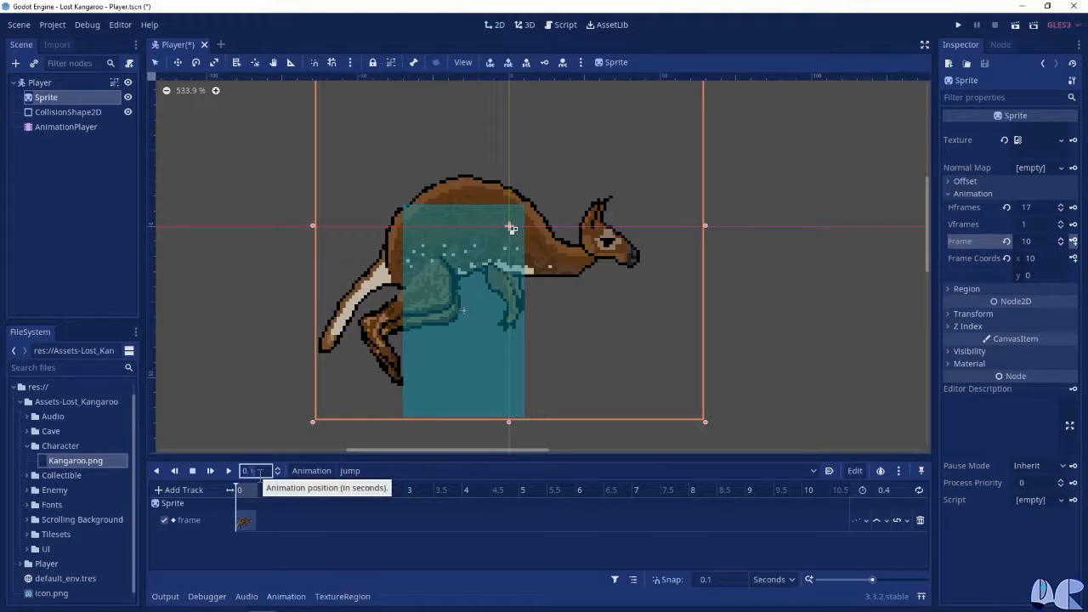
key(Return)
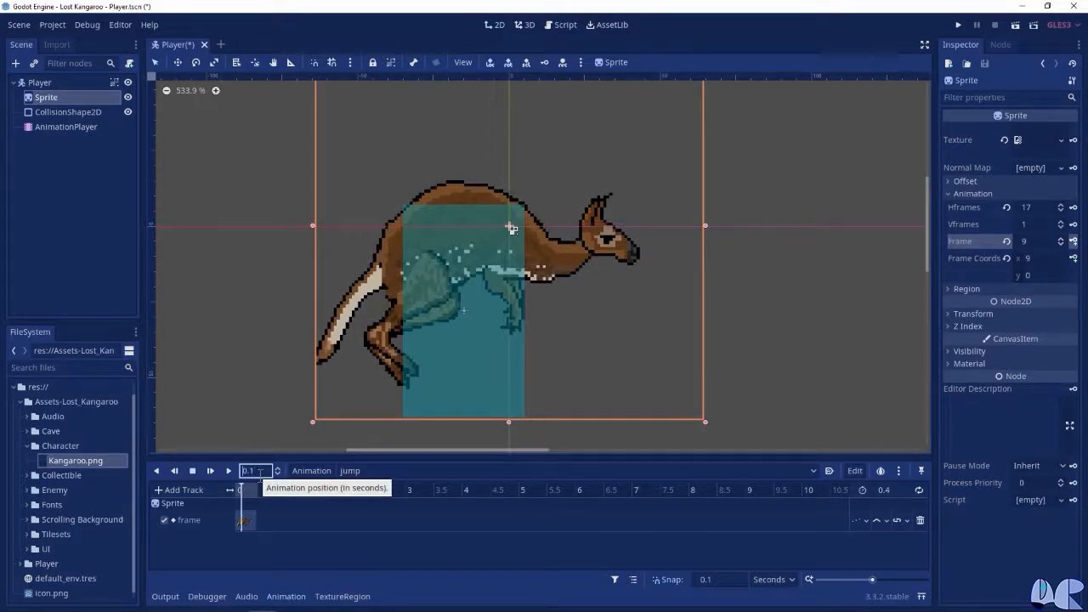
click(1023, 243)
text(10)
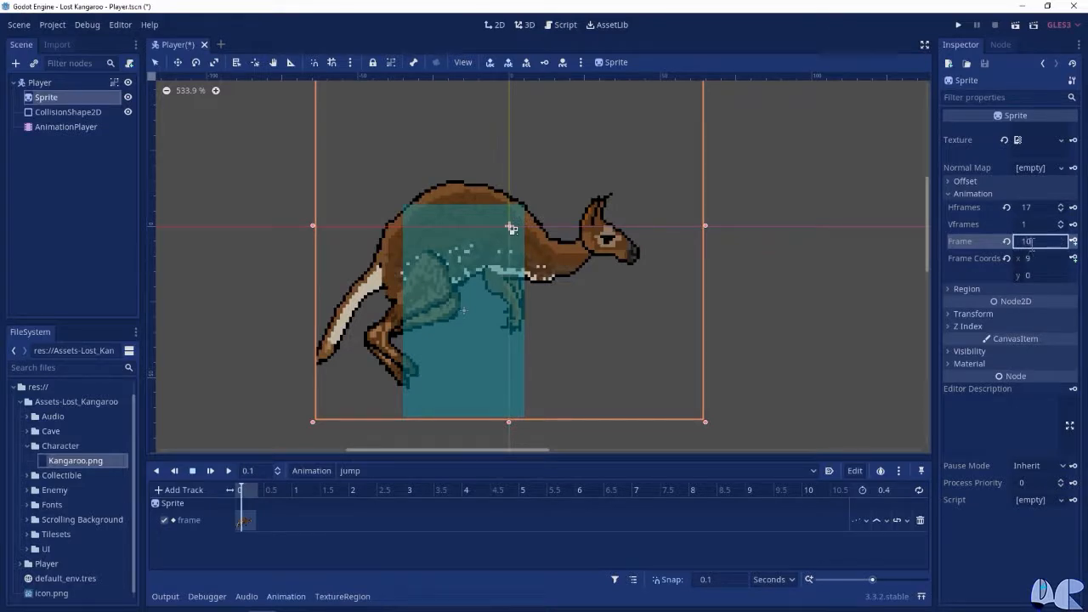
key(Return)
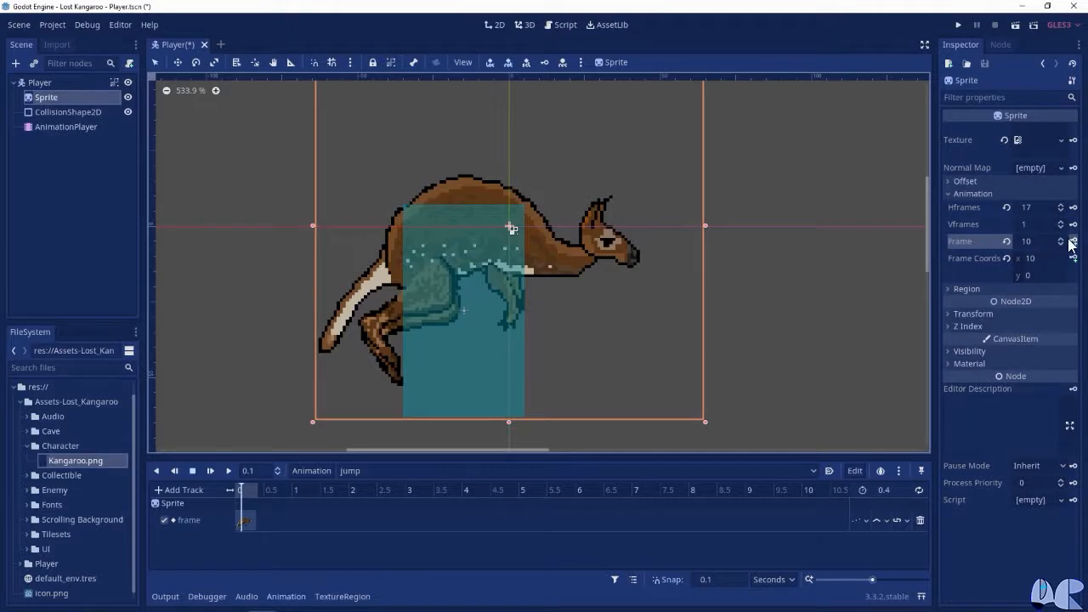
click(1074, 242)
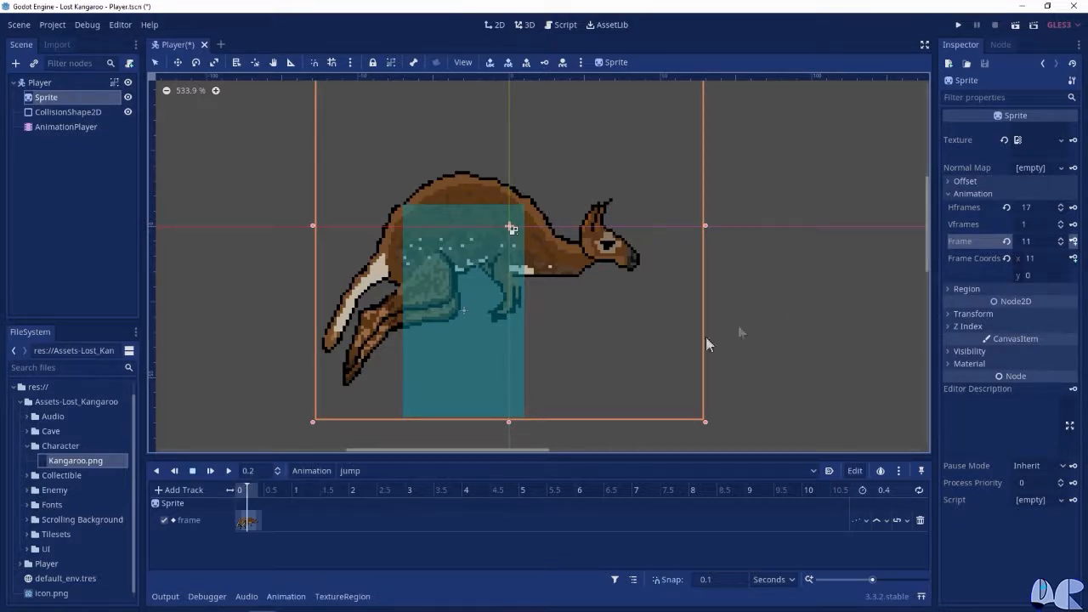
click(1074, 242)
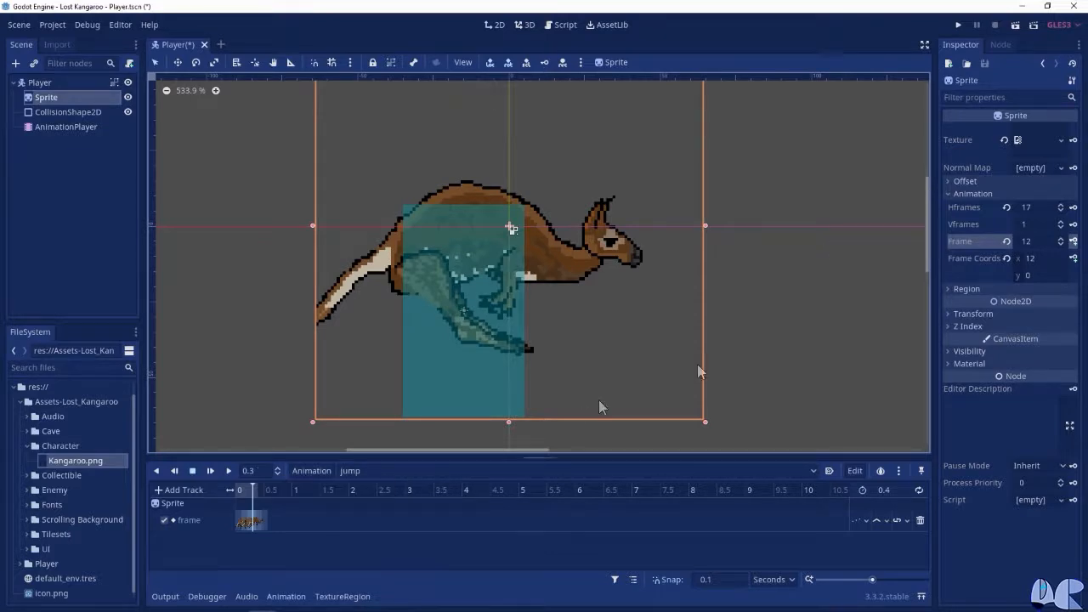
click(1073, 242)
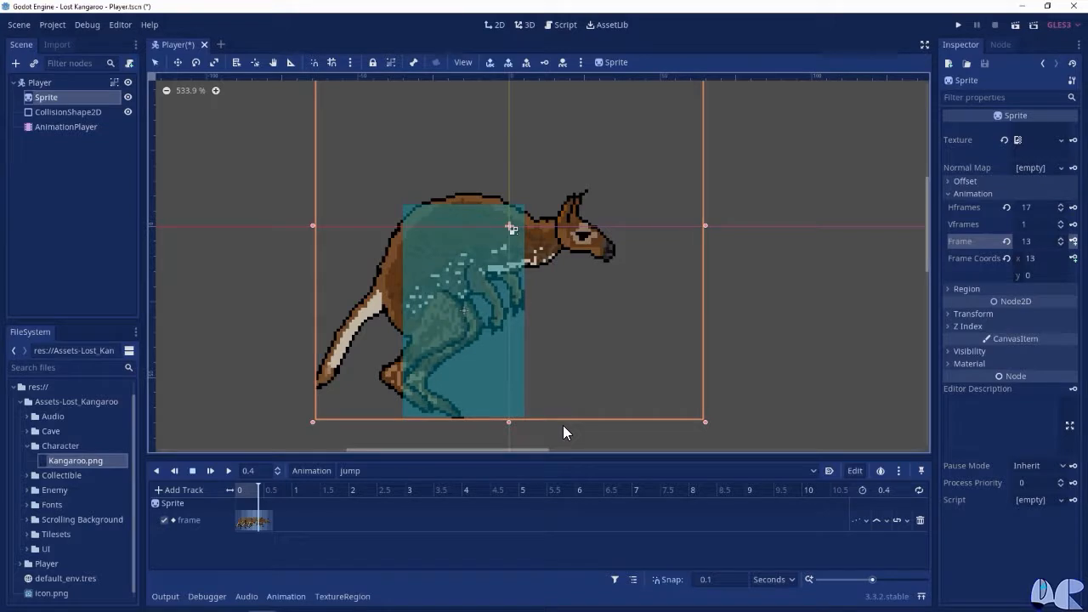
Play the jump animation twice from the beginning to check the movement, and return the playhead to the start
click(252, 489)
drag(247, 489, 230, 491)
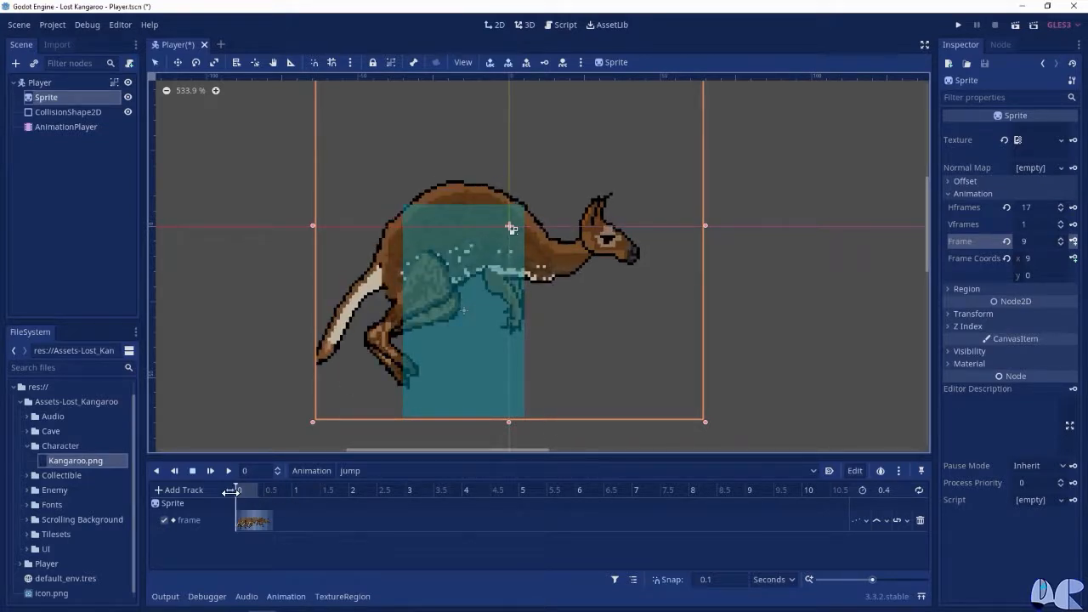
click(227, 471)
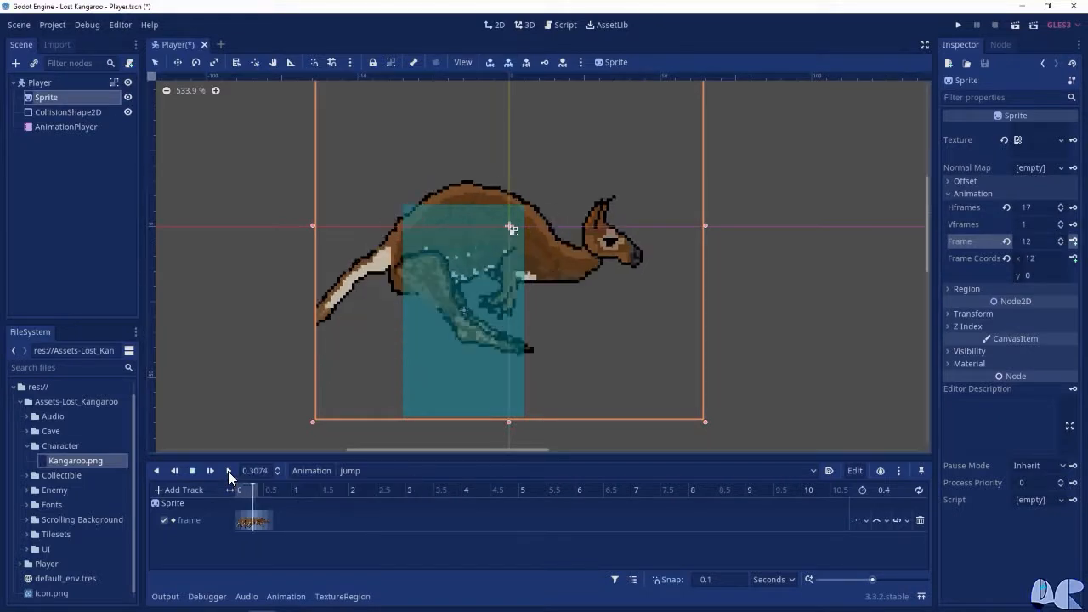
drag(251, 493, 211, 491)
click(227, 471)
drag(248, 492, 223, 491)
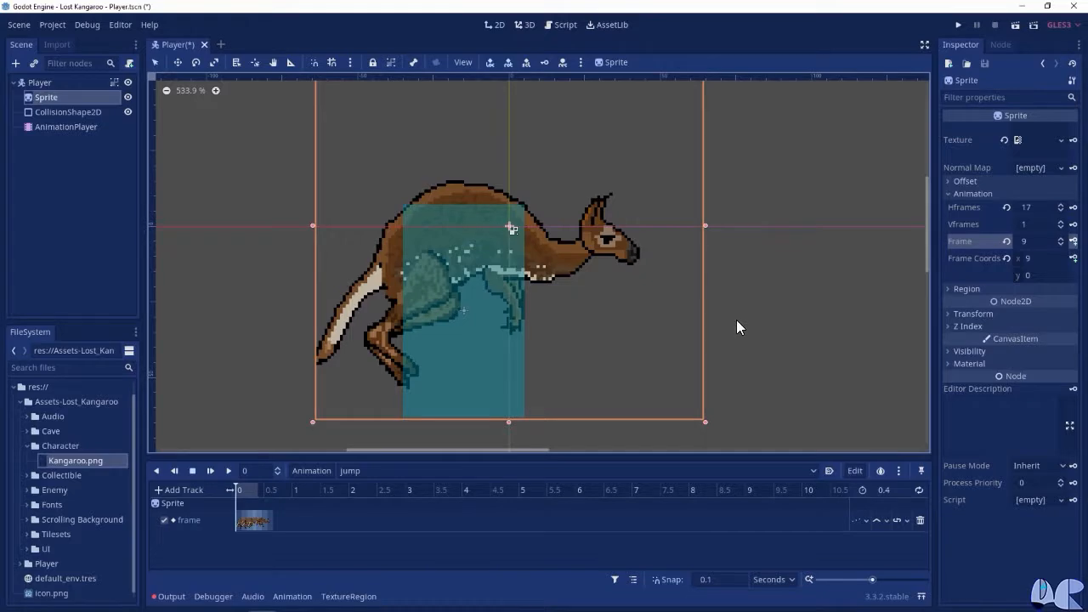
Create a new animation named fall and set its length to 0.1 seconds
click(322, 471)
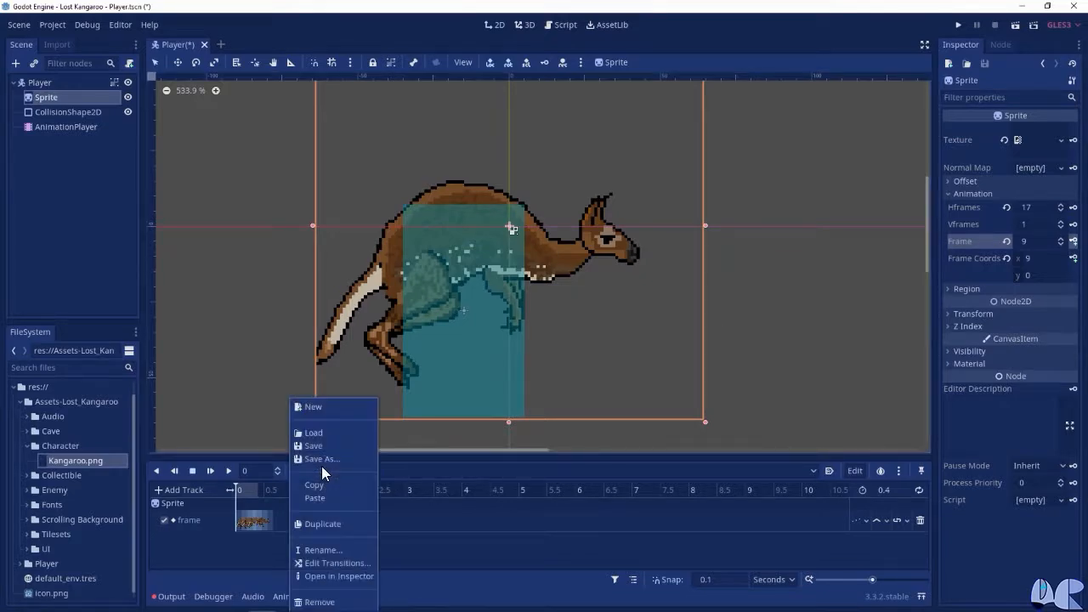
click(318, 405)
text(fall)
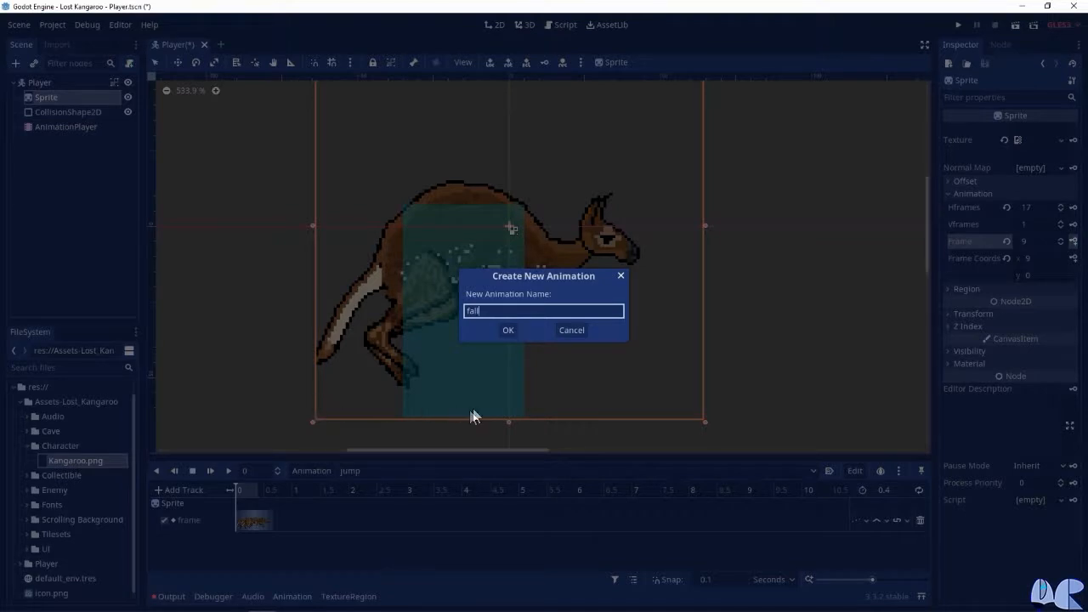
click(508, 330)
click(889, 490)
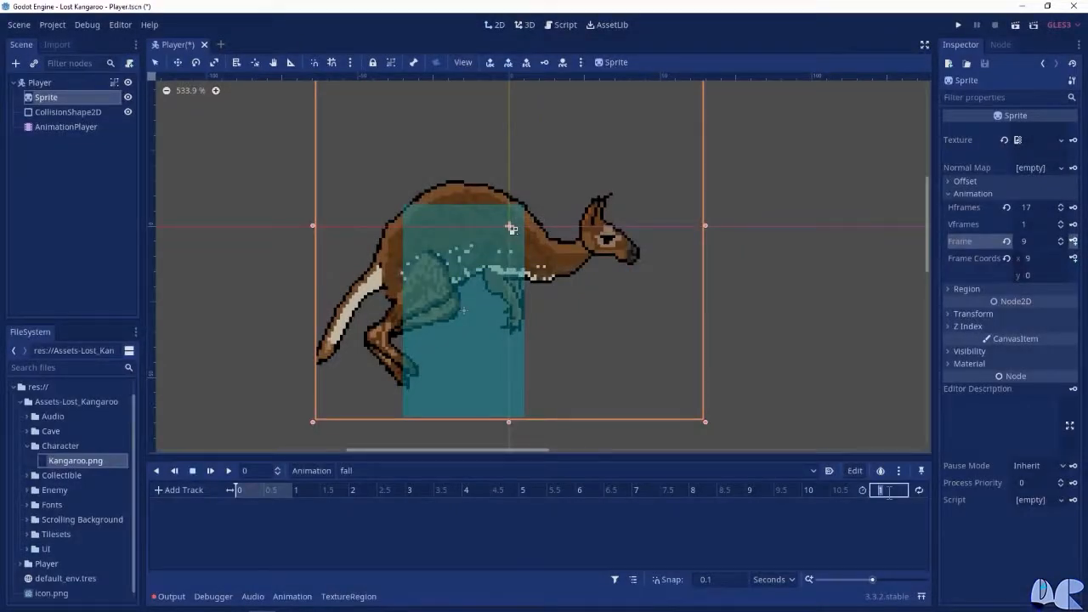
text(0.1)
key(Return)
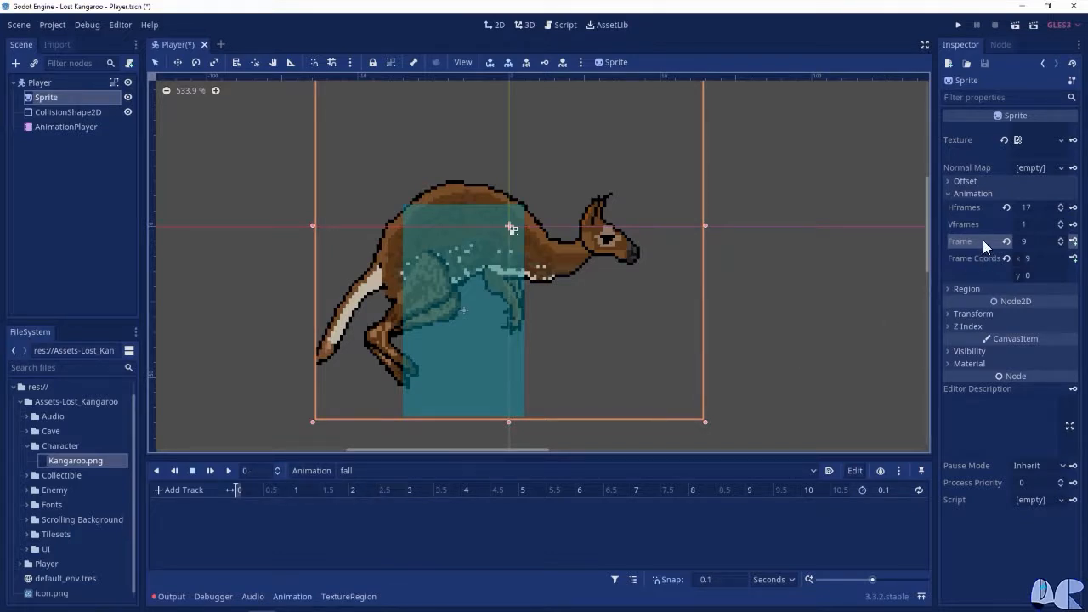
Key the Sprite's Frame property at frame 13 at the start of the fall animation, creating a new track, and play it once
click(1038, 242)
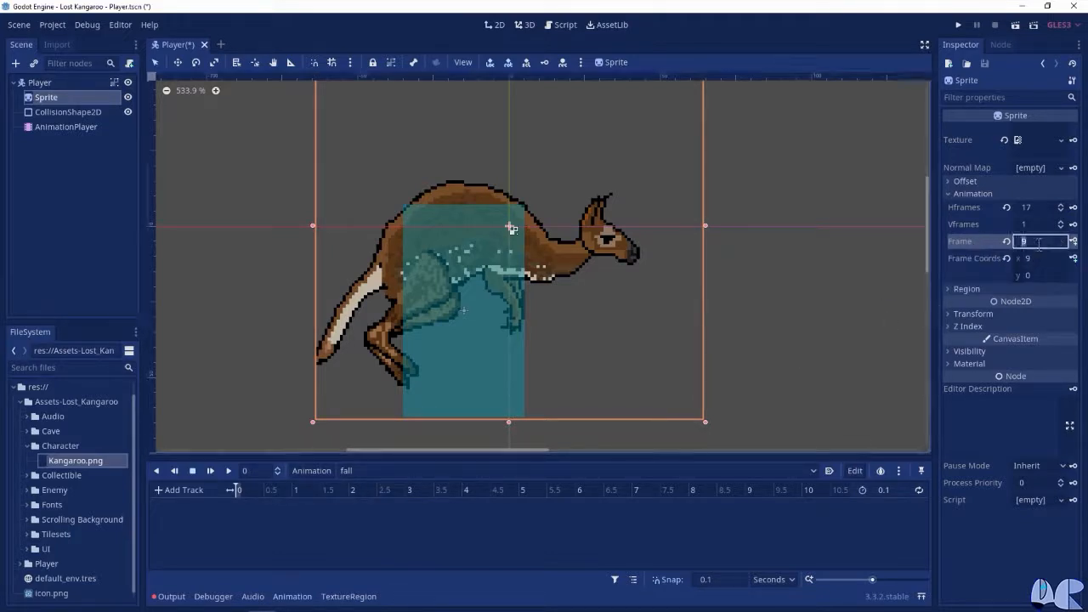
text(13)
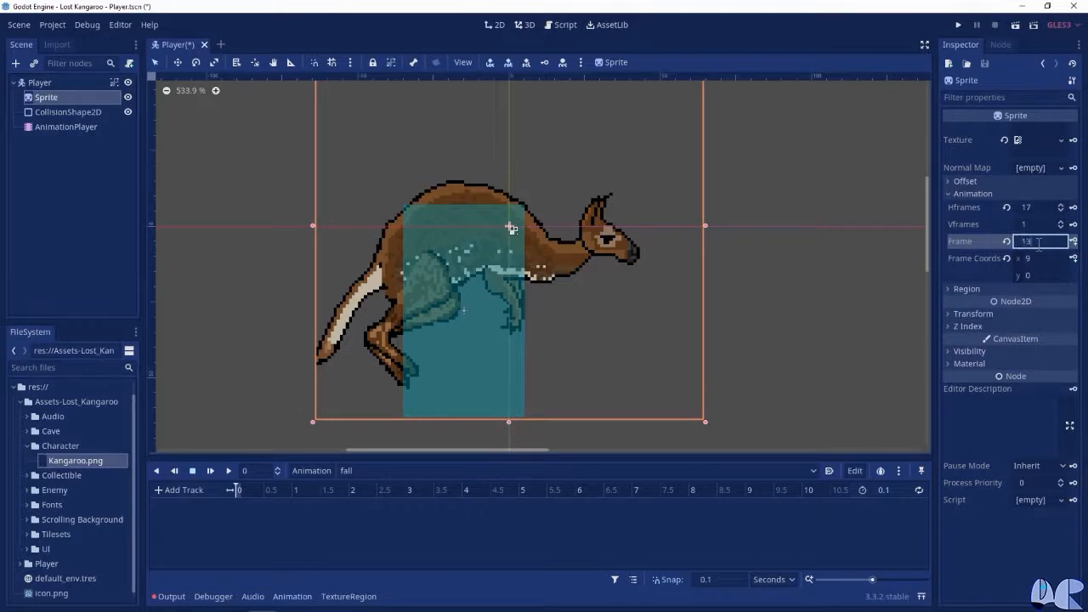
key(Return)
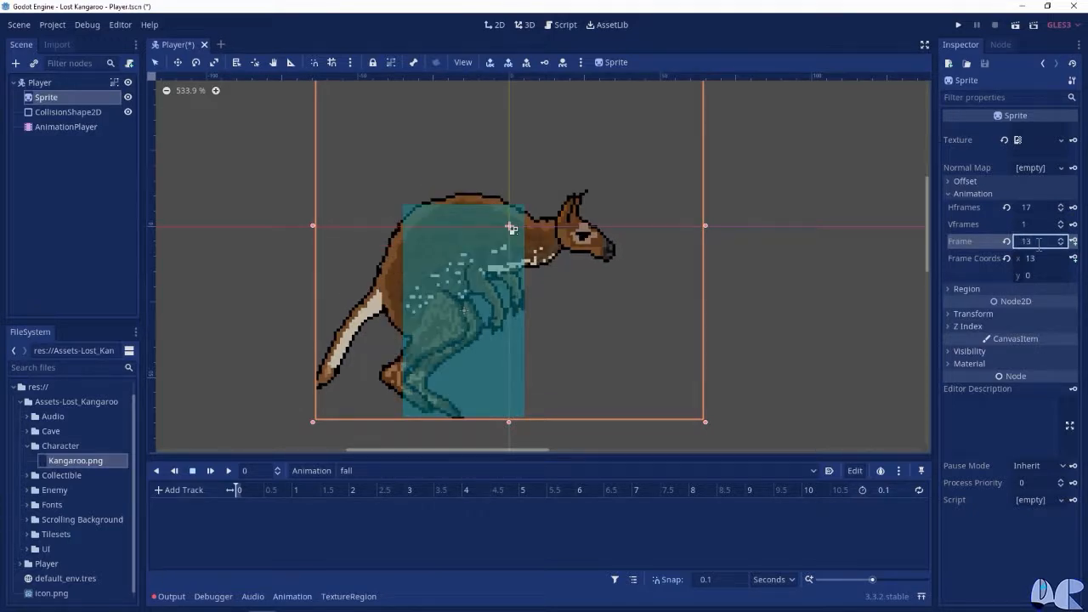
click(1072, 241)
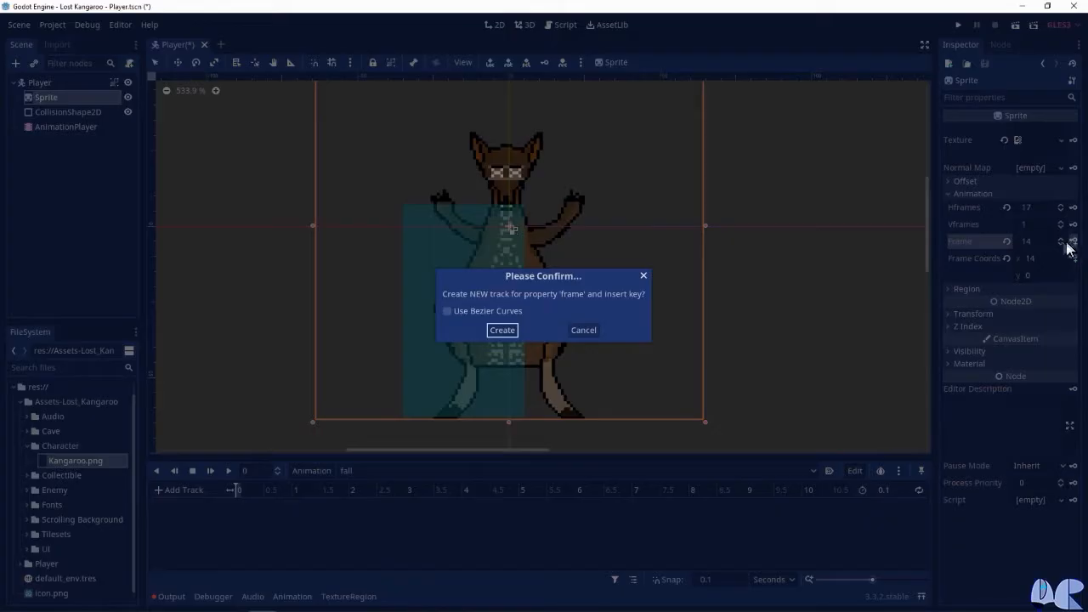
click(501, 331)
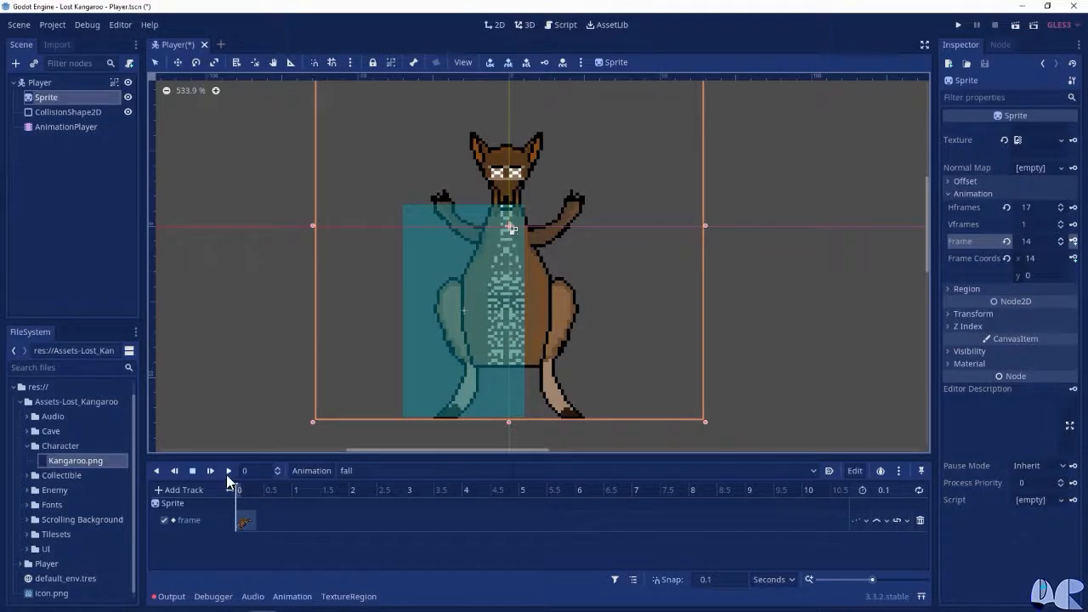
click(228, 471)
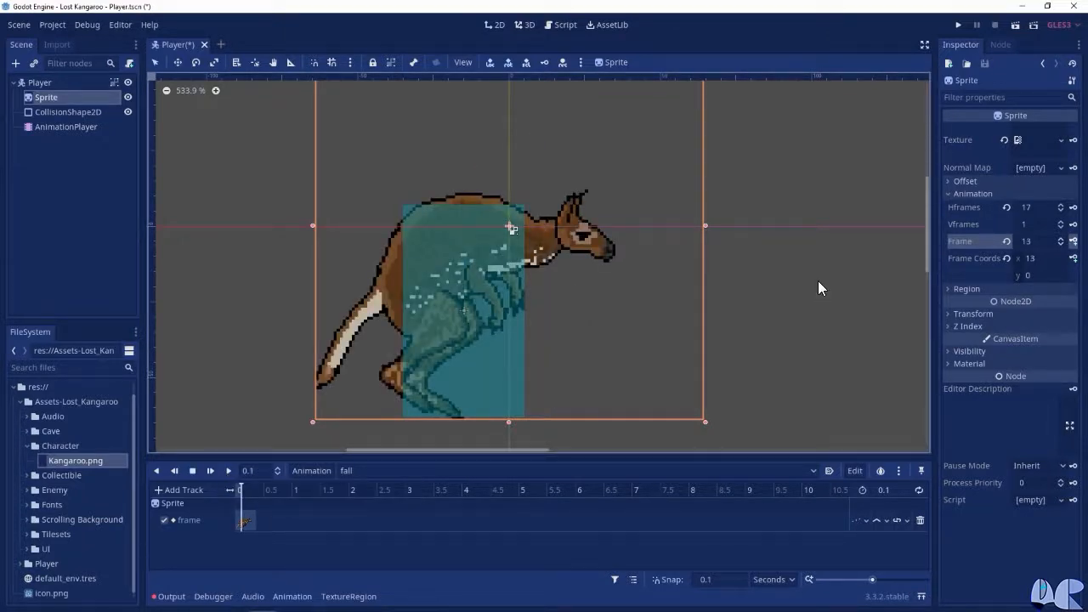
click(236, 491)
Create a new animation named hurt and set its length to 0.3 seconds
click(324, 469)
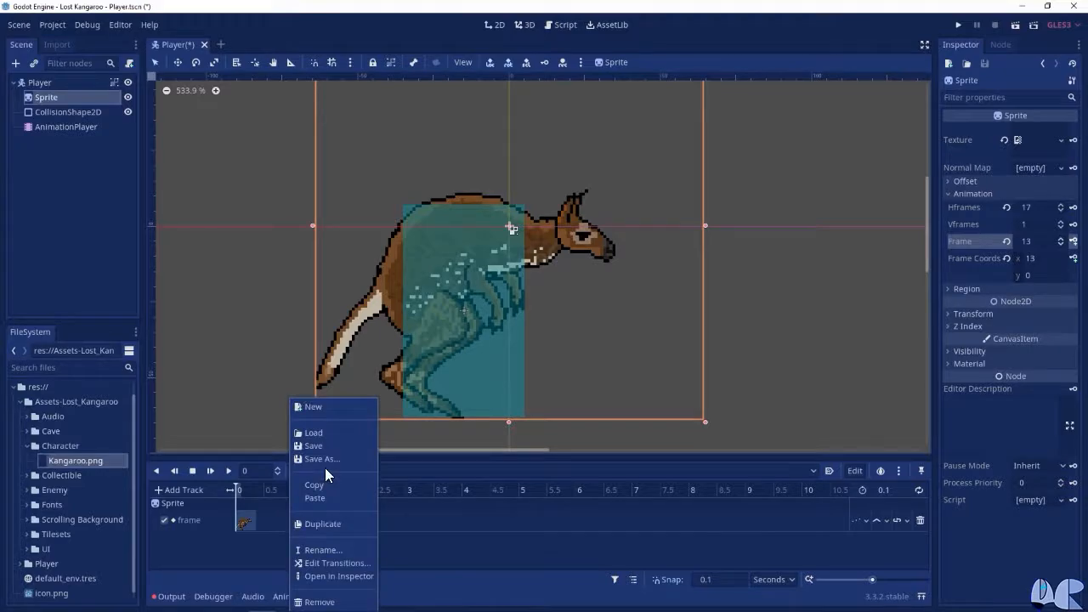
click(313, 408)
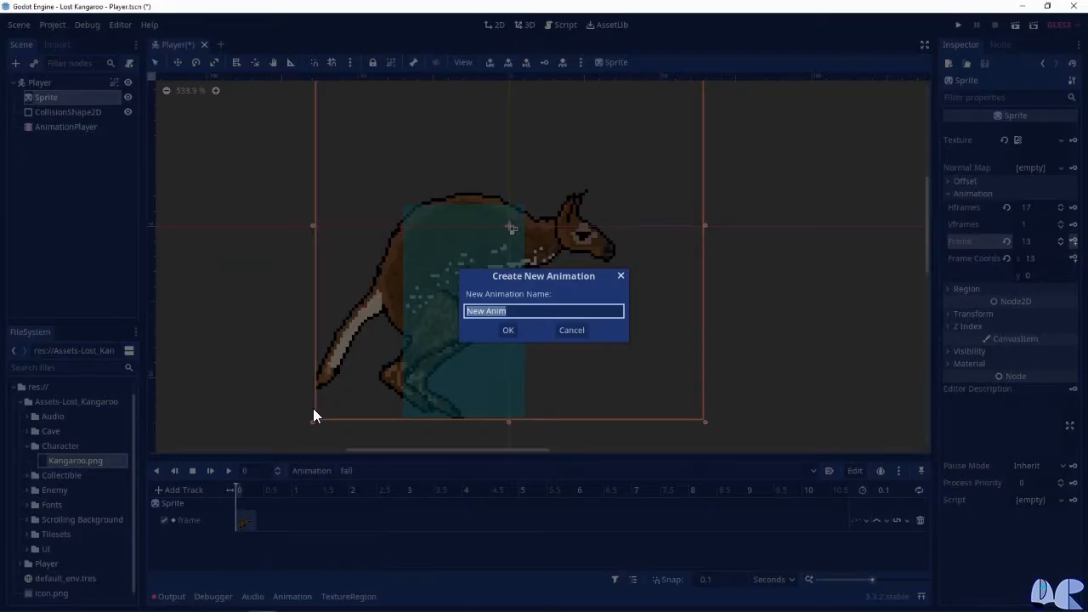
text(hurt)
click(508, 330)
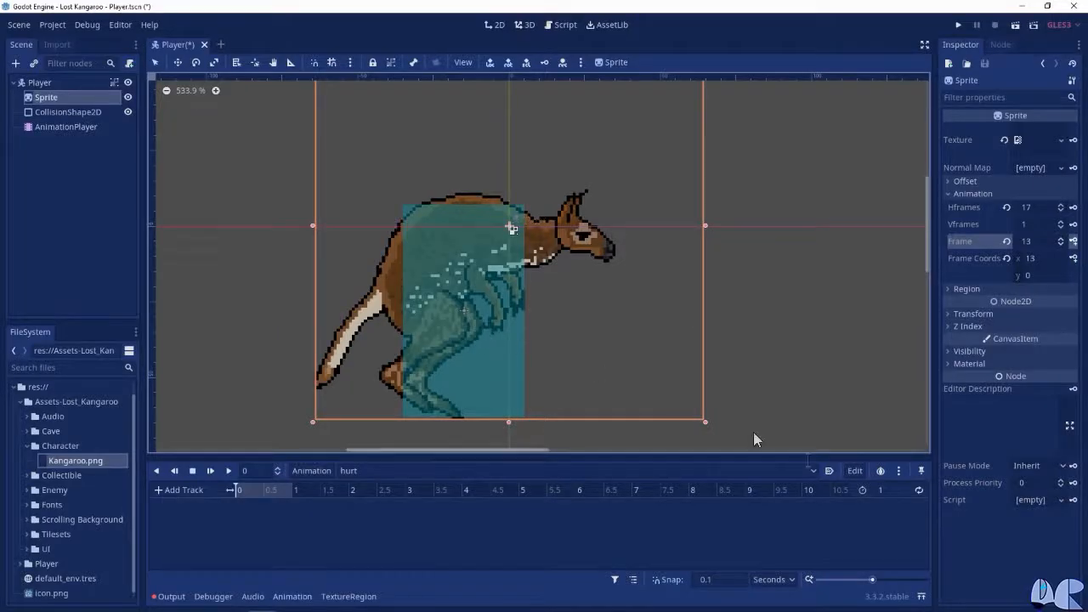
click(880, 490)
text(0)
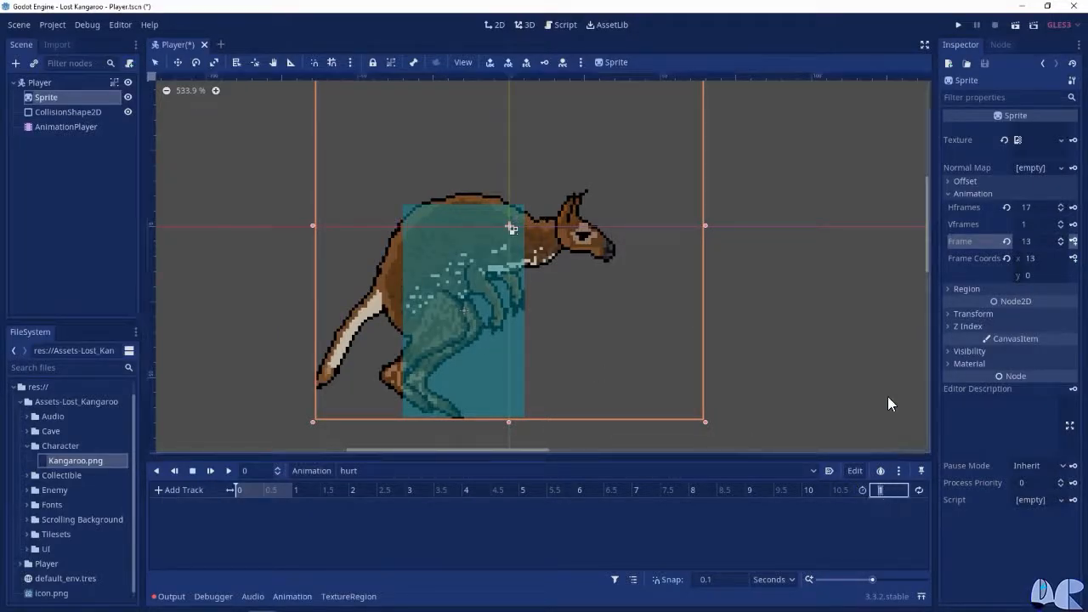
text(.3)
key(Return)
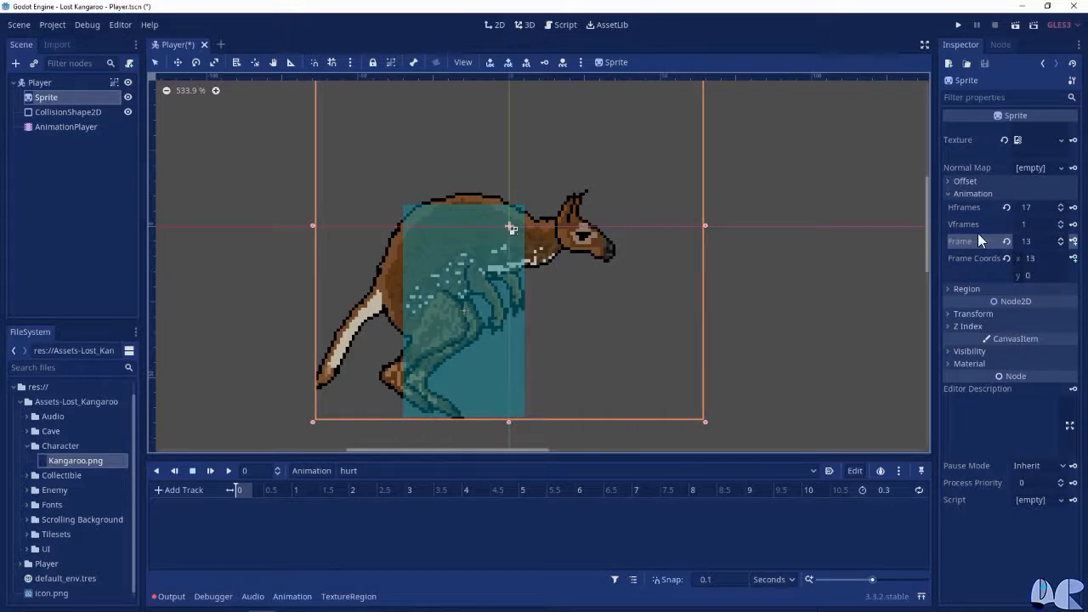
Key the Sprite's Frame property at frame 14 at the start of the hurt animation, creating a new track
click(1032, 243)
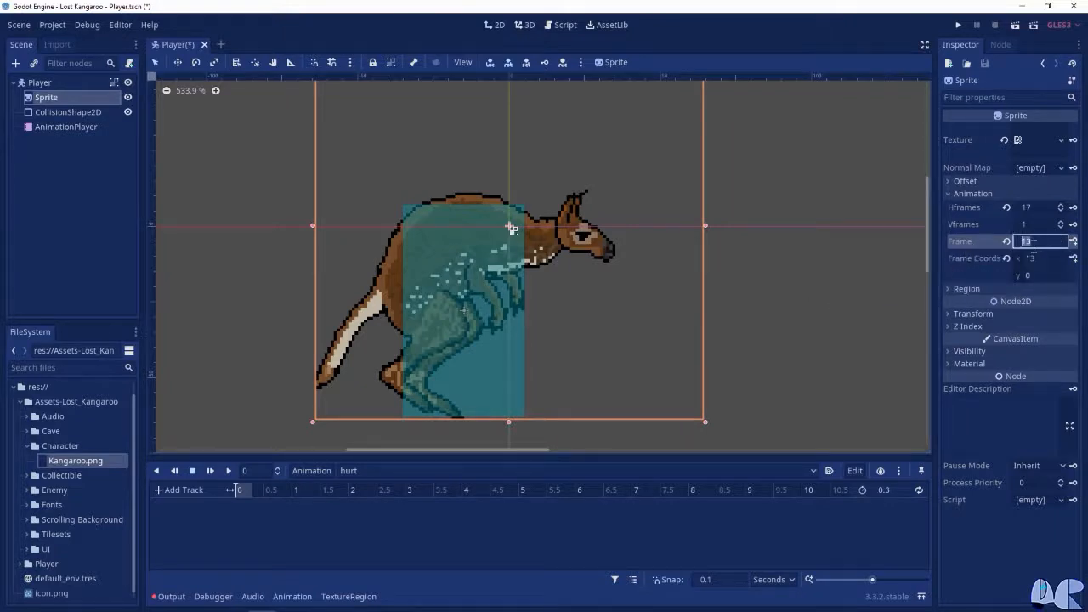
text(14)
key(Return)
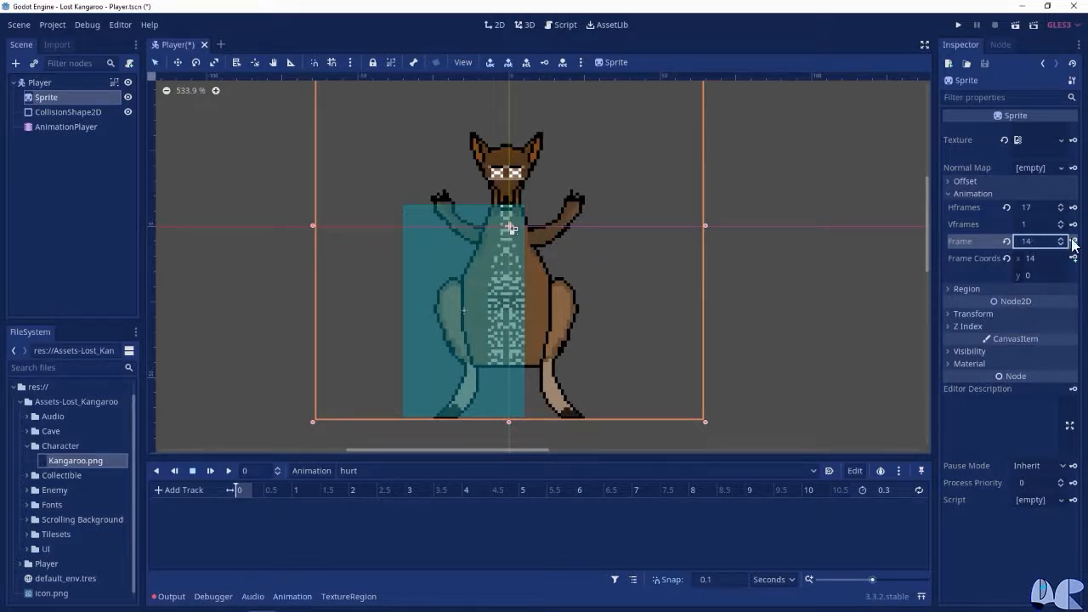
click(1073, 243)
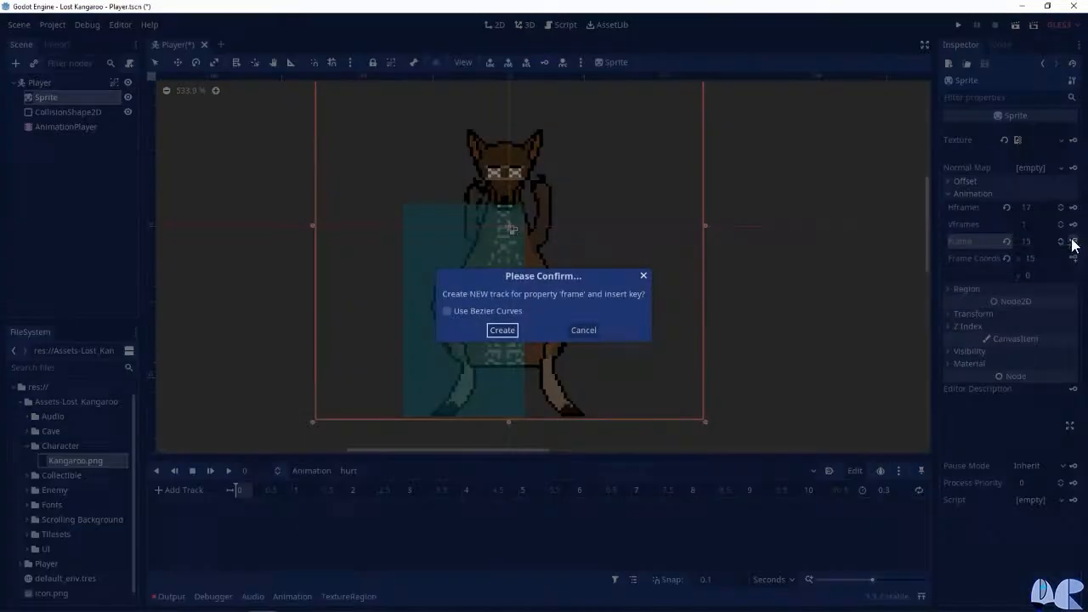
click(502, 331)
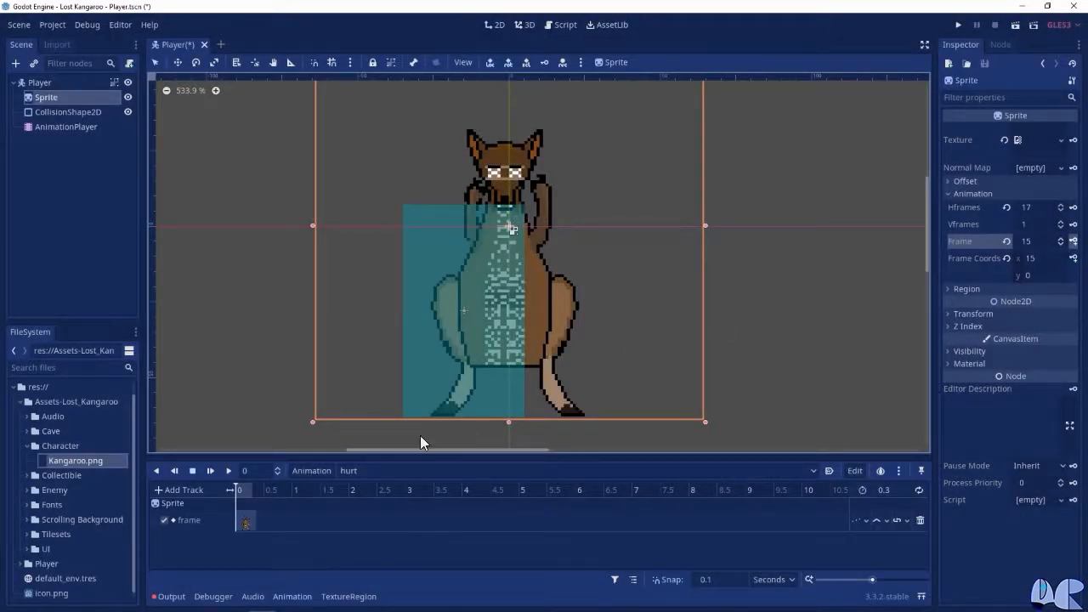
Key the Sprite's Frame property in the hurt animation: frame 15 at 0.1 seconds and frame 16 at 0.2
click(257, 470)
text(.1)
key(Return)
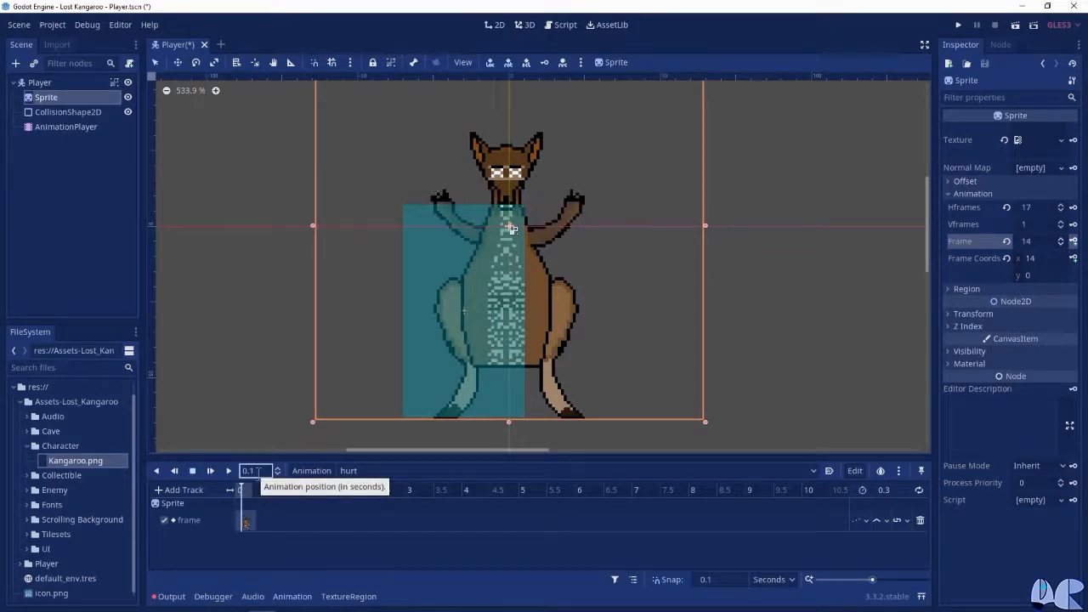
click(1039, 240)
text(15)
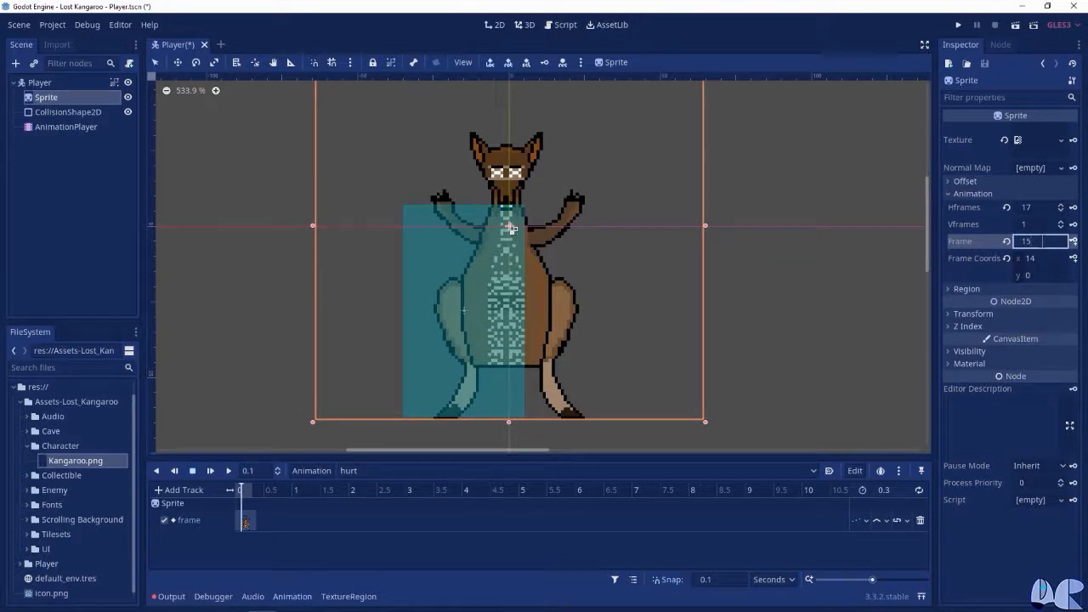
key(Return)
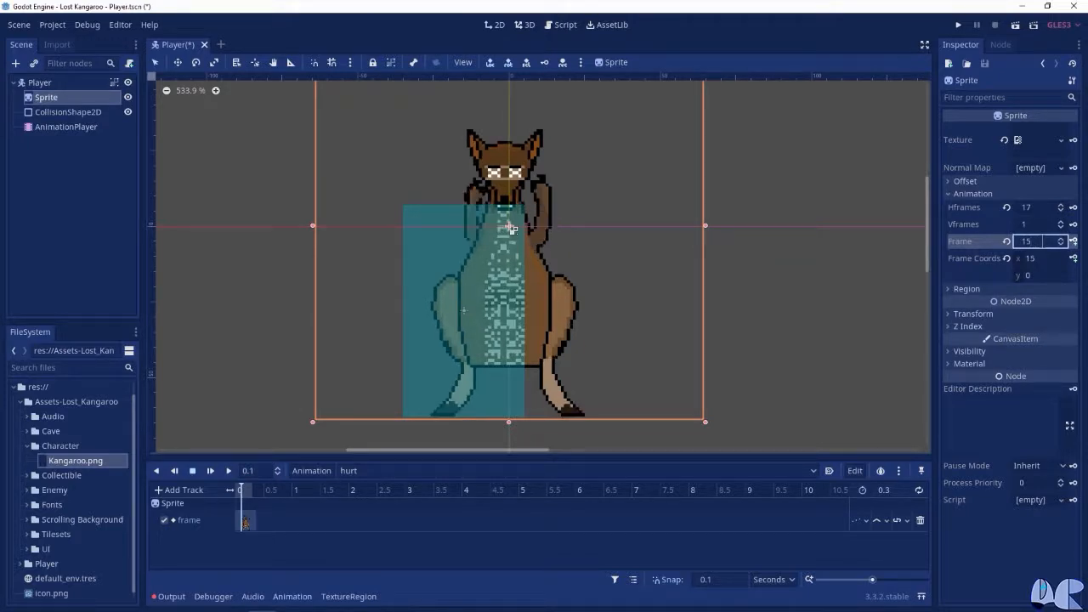
click(1073, 242)
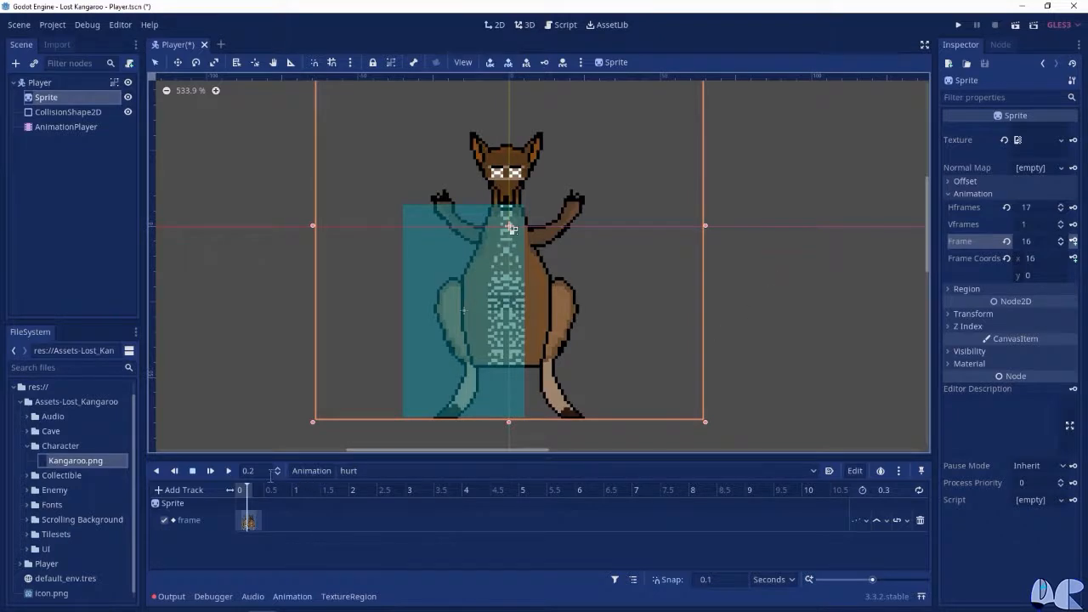
click(1073, 242)
drag(243, 492, 216, 492)
Add a Camera2D node as a child of the Player root node
click(36, 84)
click(17, 63)
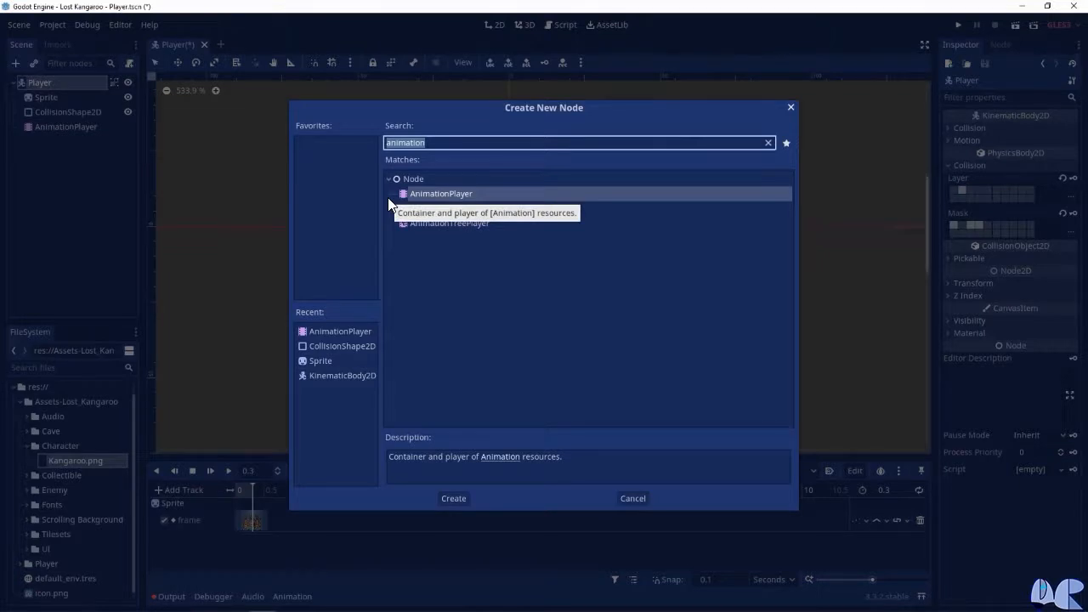
text(camera)
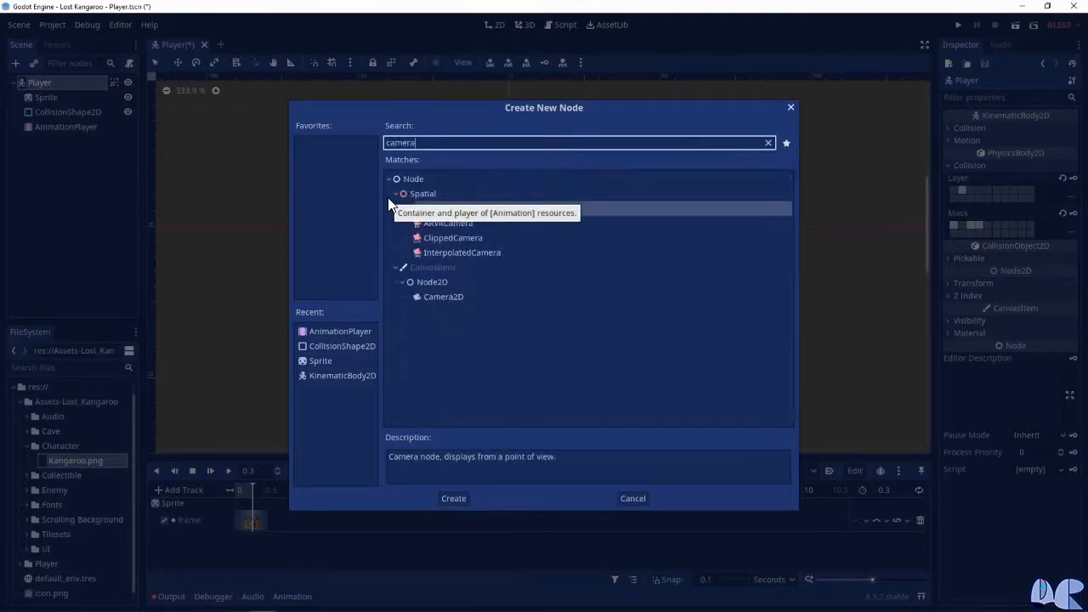
click(452, 296)
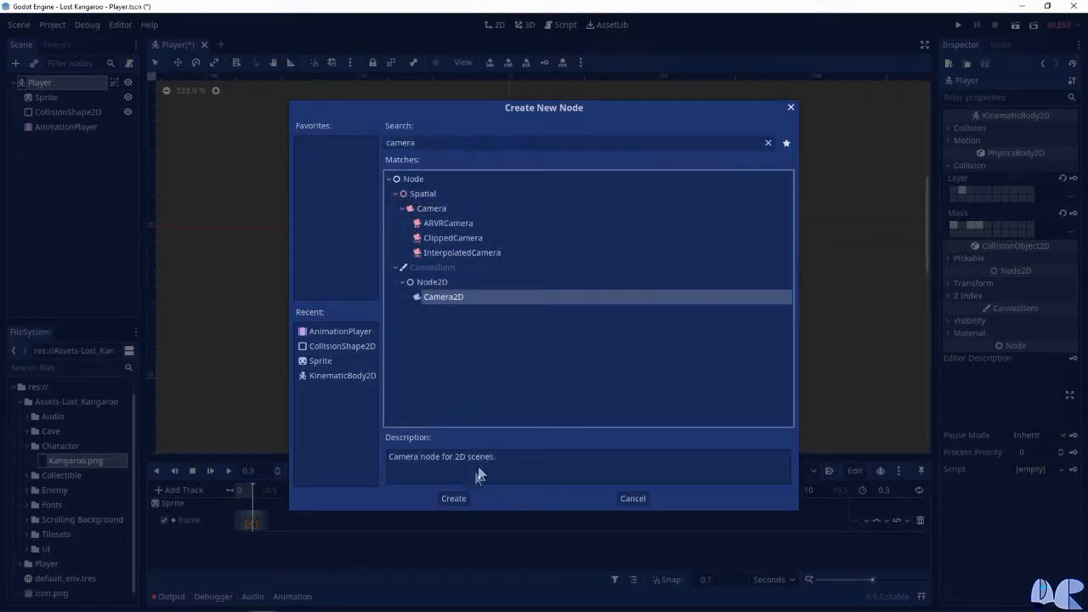
click(454, 496)
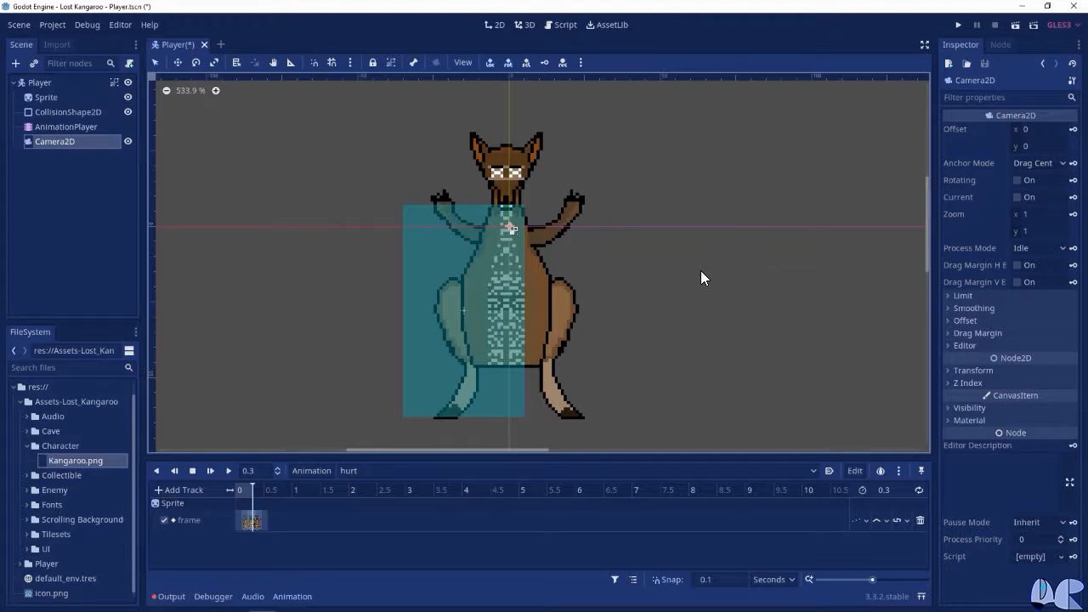
Make the Camera2D the current camera and set its zoom to 0.4 on both x and y
click(1017, 198)
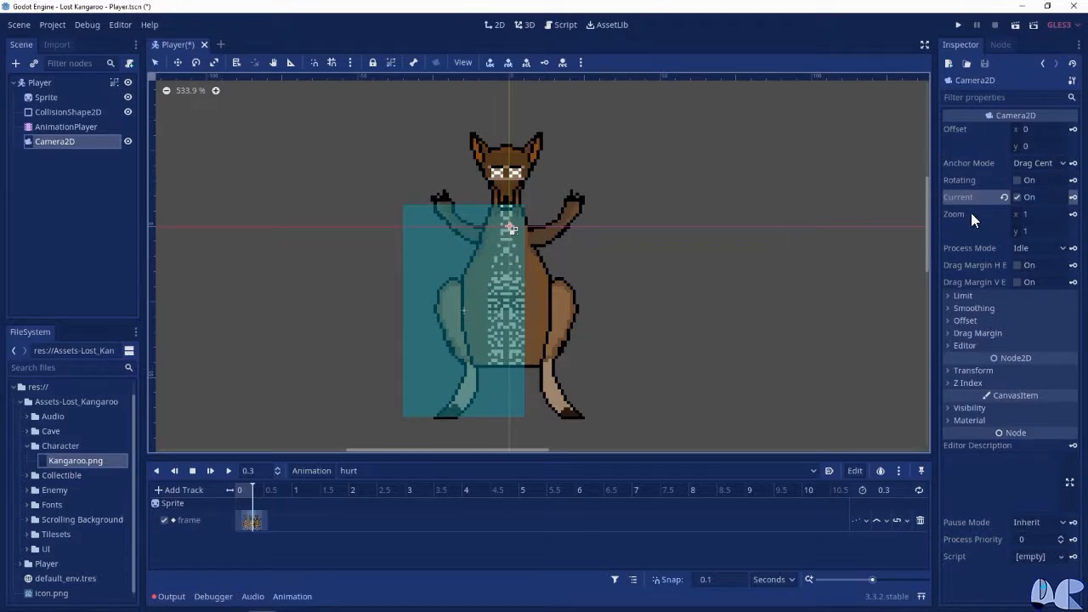
mouse_move(971, 213)
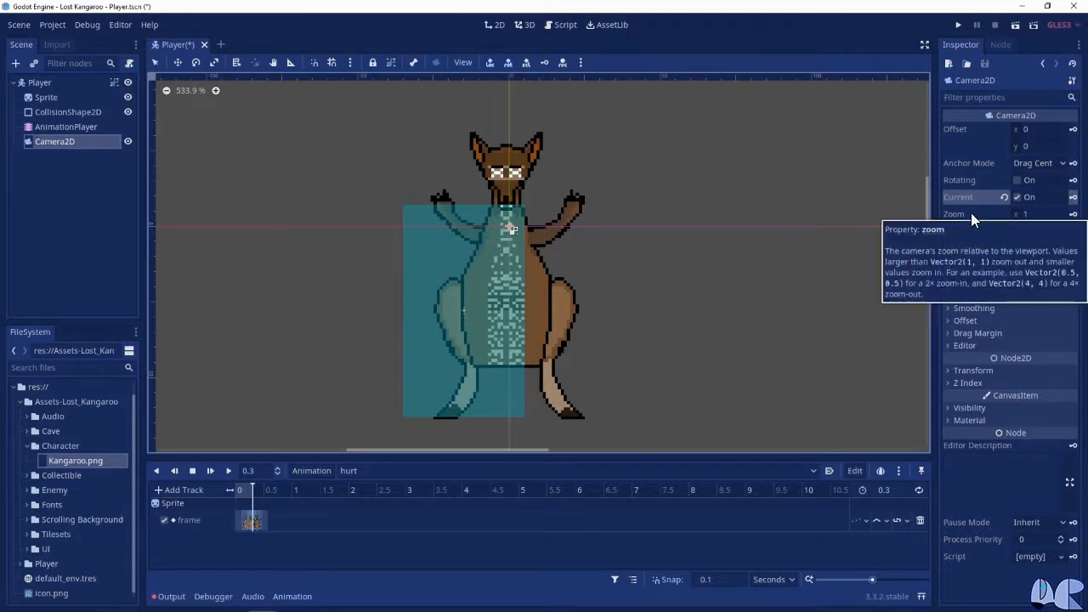
click(1027, 216)
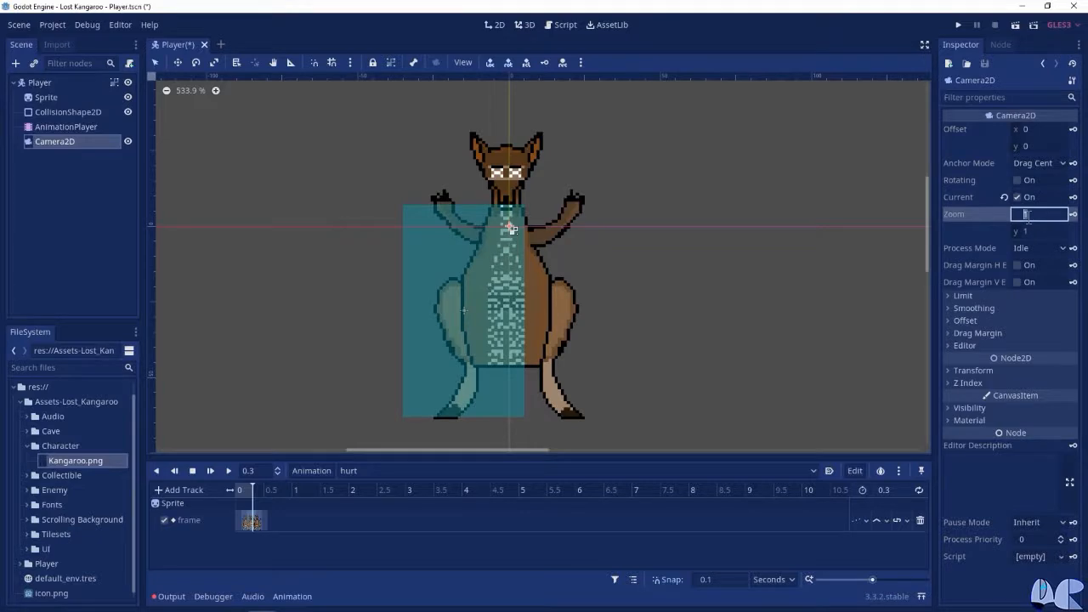
text(0.4)
key(Return)
key(Tab)
text(0.4)
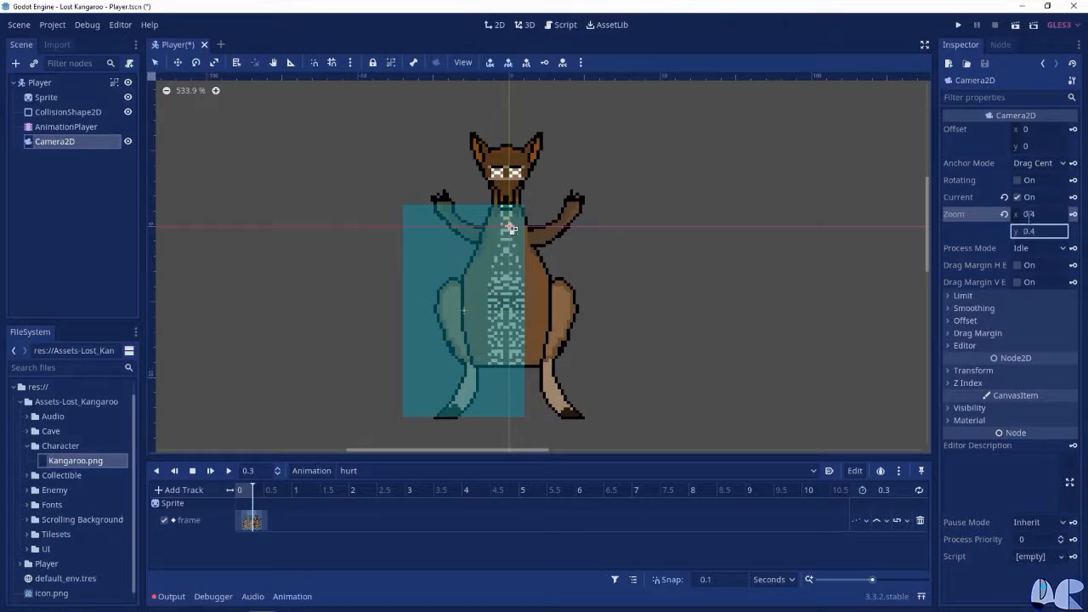
key(Return)
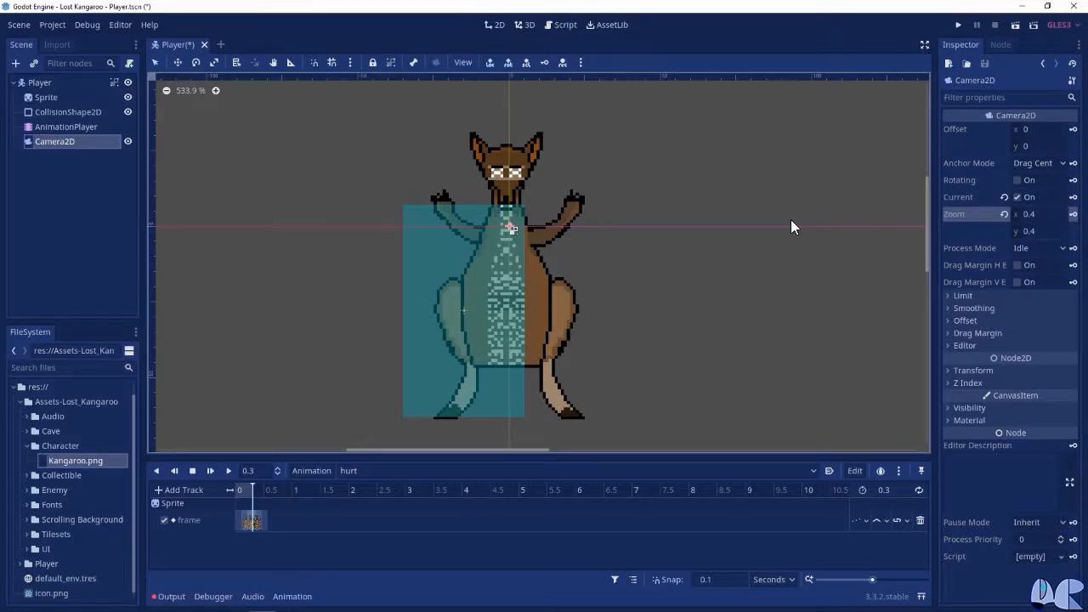